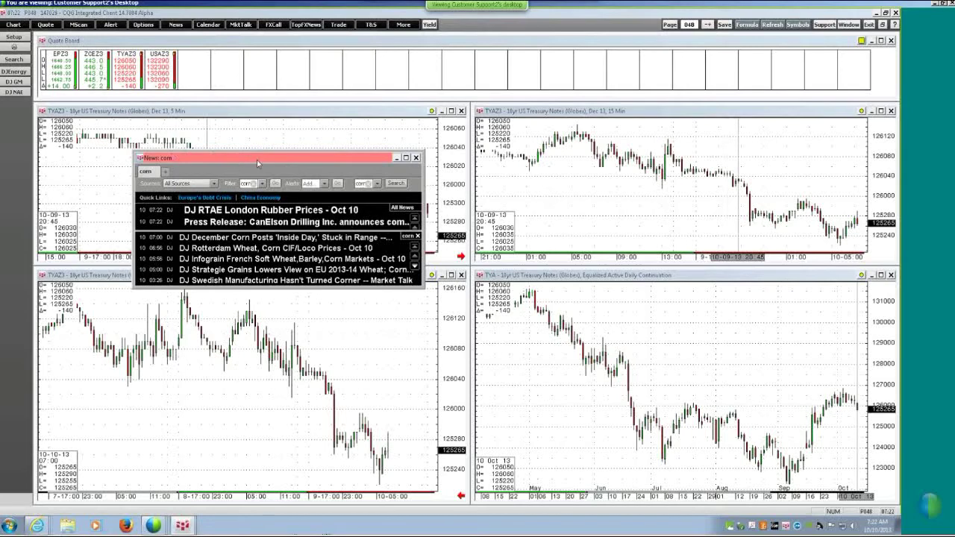
Move the corn News window lower on the page and close it, and look over the Quote Board's window options
{"action": "left_click_drag", "start_coordinate": [355, 168], "coordinate": [336, 205]}
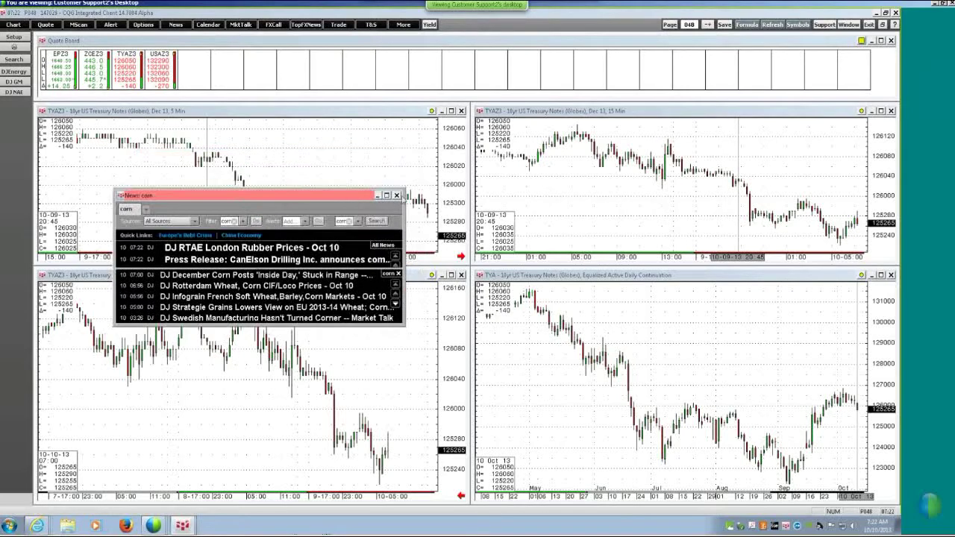
{"action": "left_click", "coordinate": [397, 196]}
{"action": "left_click", "coordinate": [42, 40]}
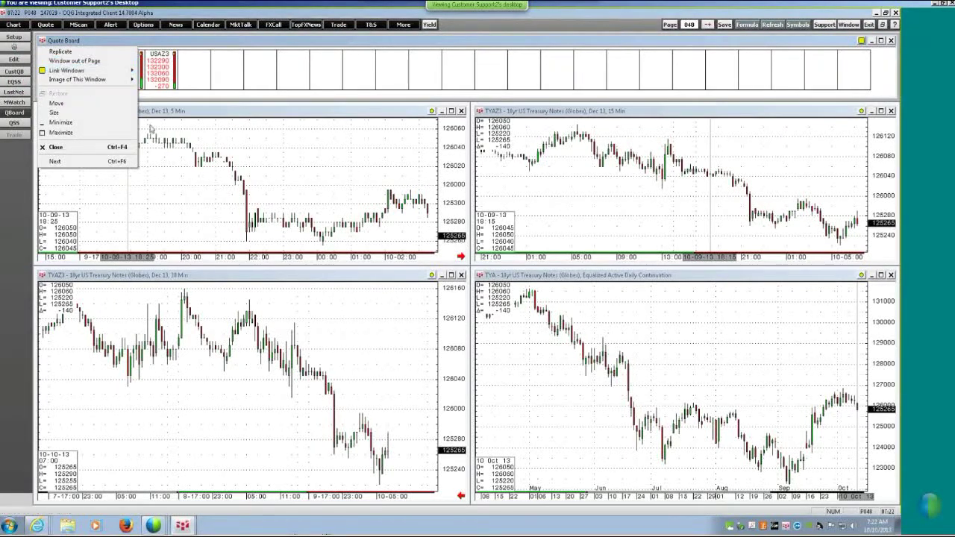
{"action": "left_click", "coordinate": [106, 180]}
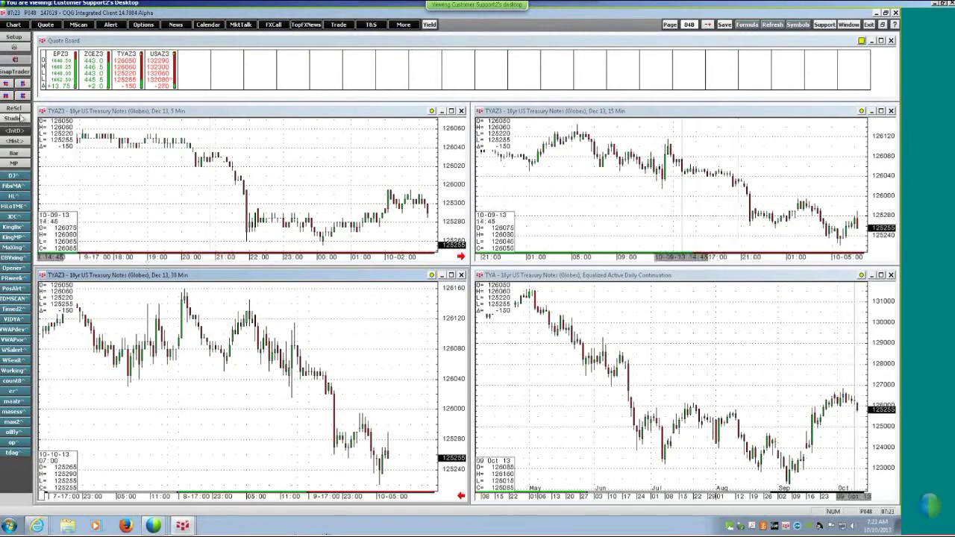
Open the list of studies and add a Bollinger Bands shortcut for the charts
{"action": "left_click", "coordinate": [14, 117]}
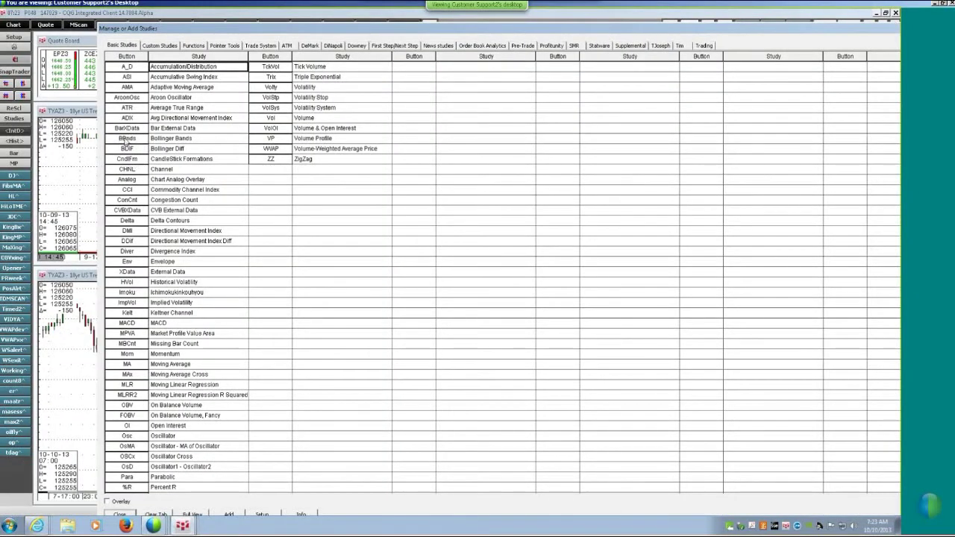
{"action": "left_click", "coordinate": [125, 139]}
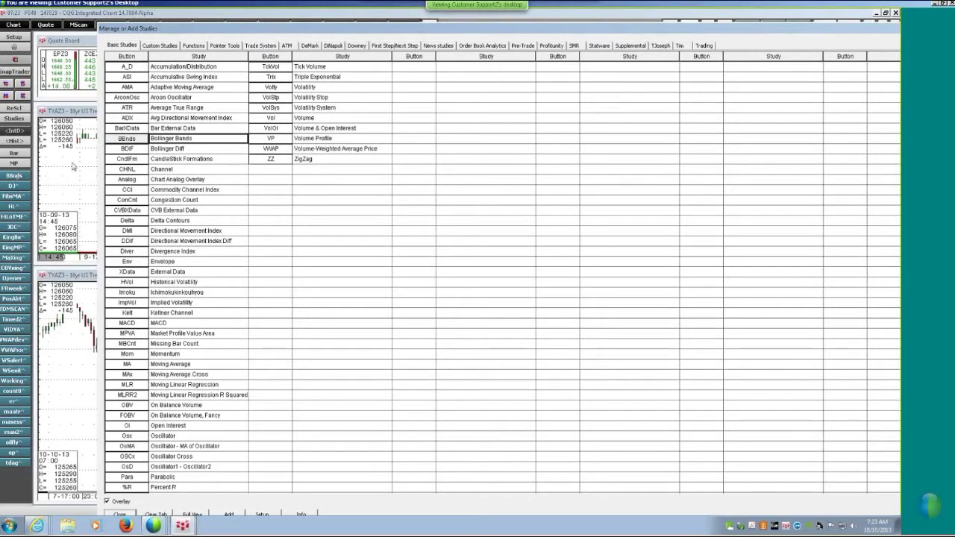
{"action": "left_click", "coordinate": [126, 139]}
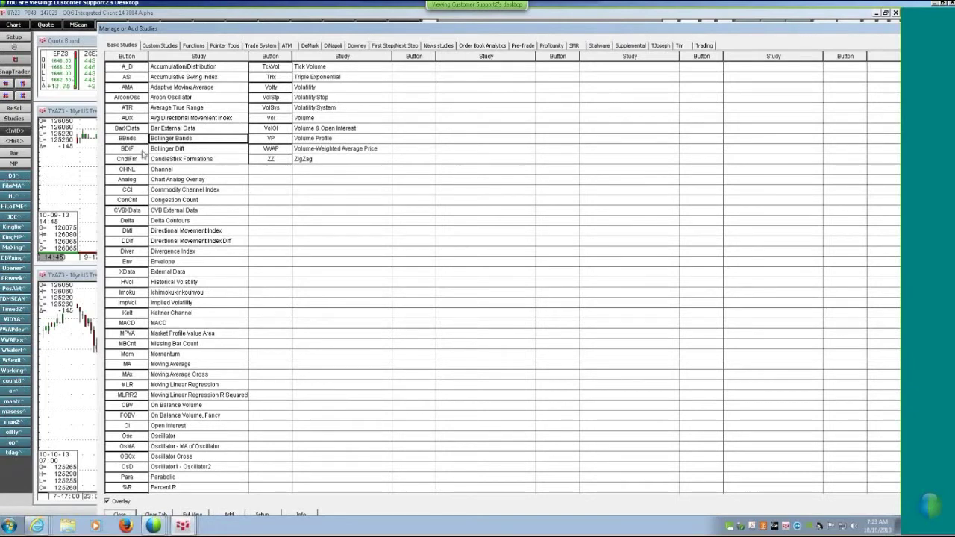
{"action": "left_click", "coordinate": [128, 139]}
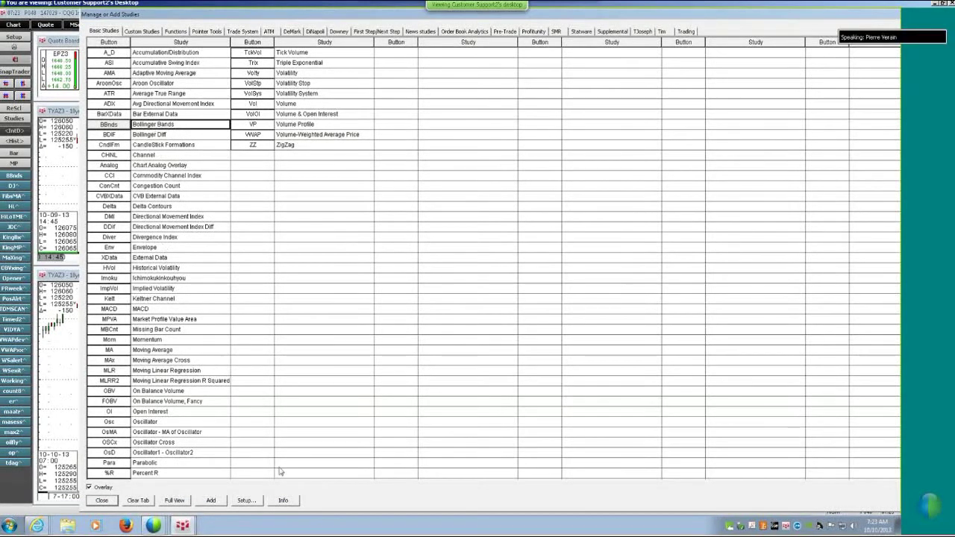
Read the help article on Bollinger Bands and its Bollinger Band Parameters page, and close the help window
{"action": "left_click", "coordinate": [285, 501]}
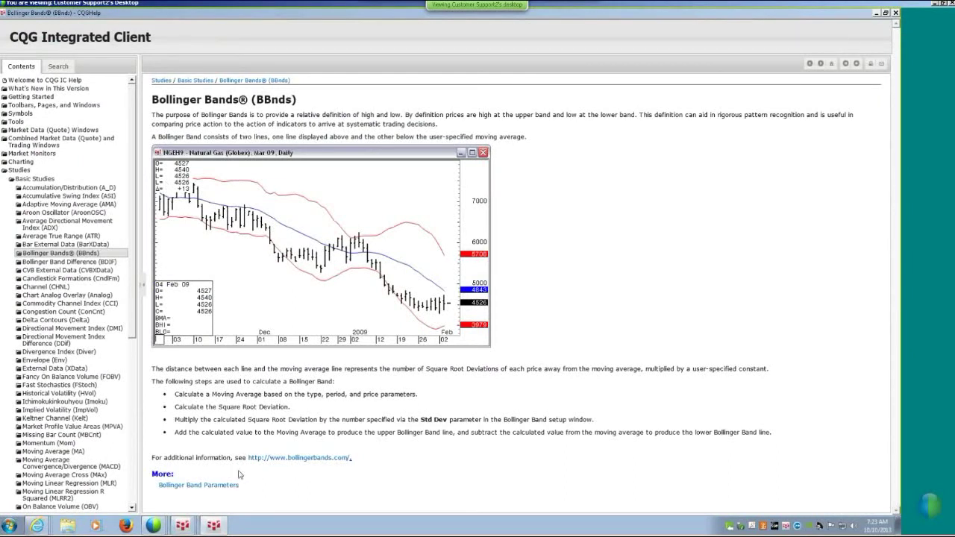
{"action": "left_click", "coordinate": [203, 487]}
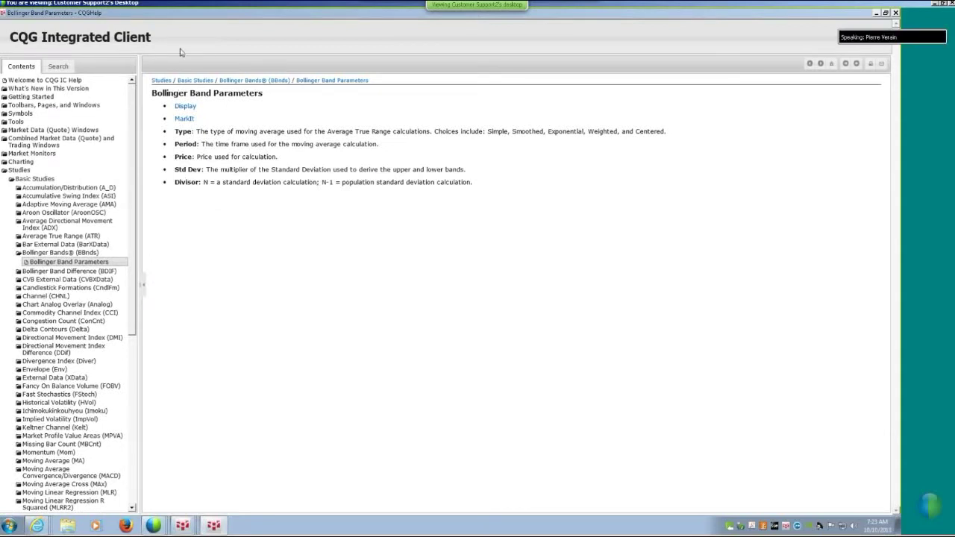
{"action": "left_click", "coordinate": [886, 13]}
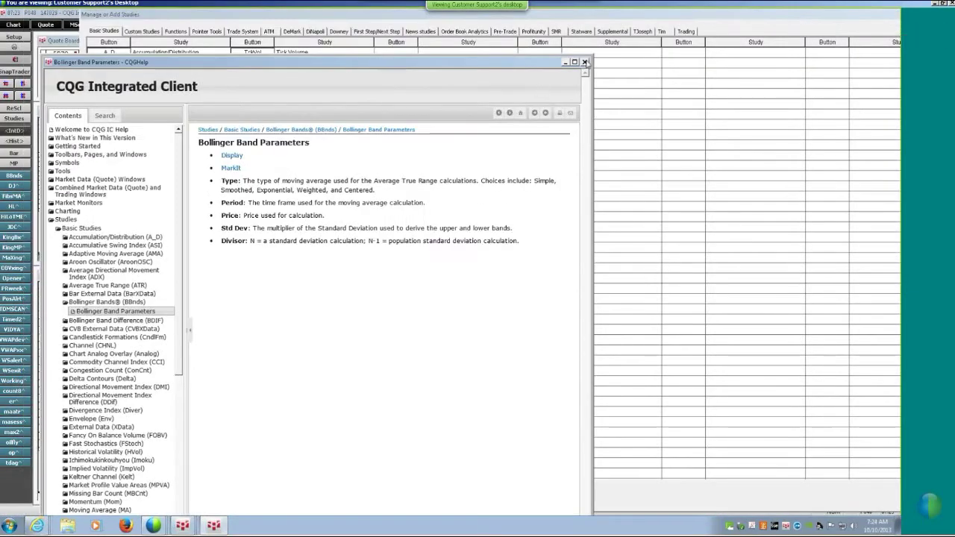
{"action": "left_click", "coordinate": [585, 62]}
Reopen the help for Bollinger Bands, read the Candlestick Formations article and its Hammer page, and close the help
{"action": "left_click", "coordinate": [155, 124]}
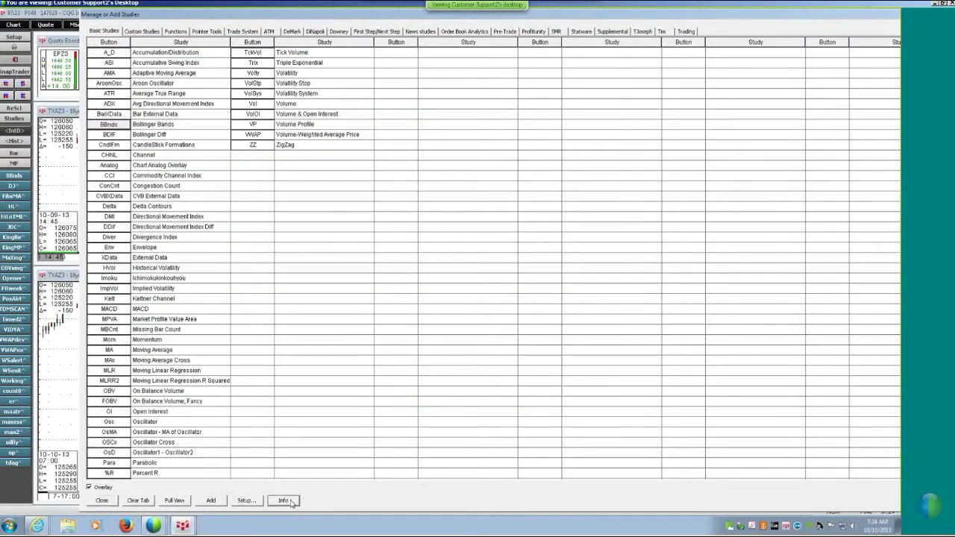
{"action": "left_click", "coordinate": [283, 501]}
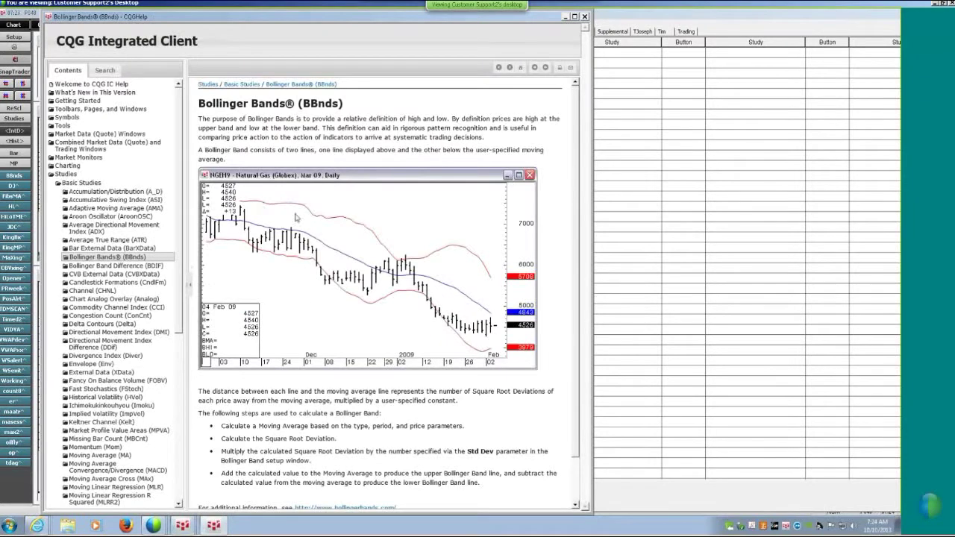
{"action": "left_click", "coordinate": [104, 284]}
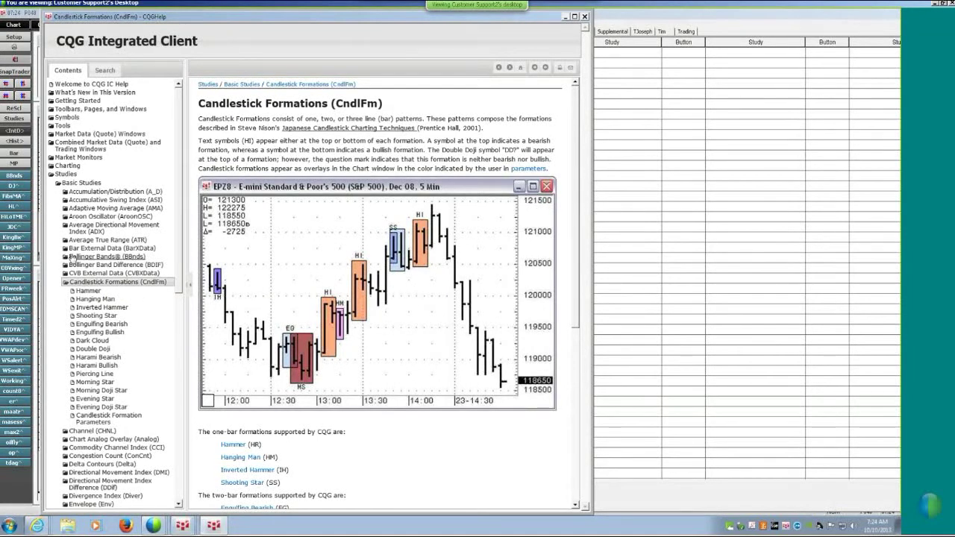
{"action": "left_click", "coordinate": [233, 445]}
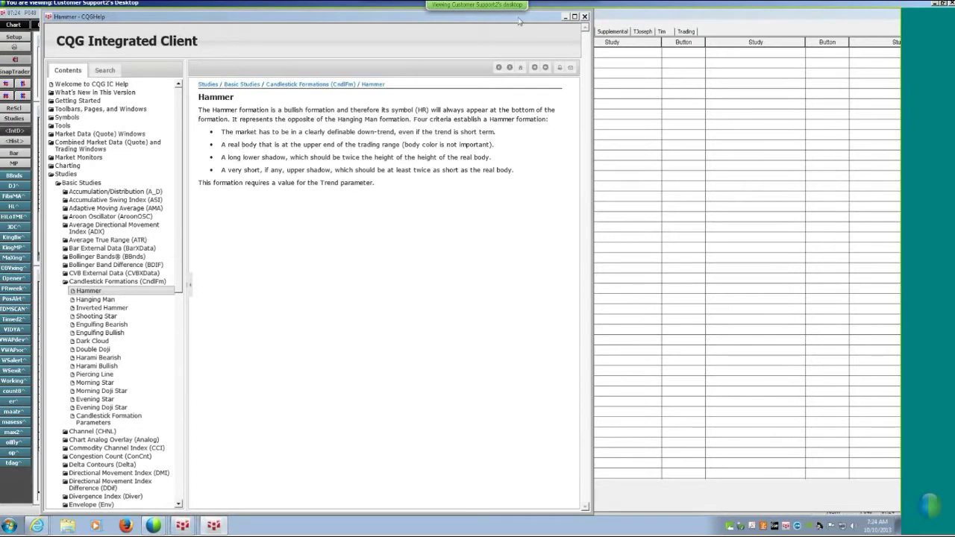
{"action": "left_click", "coordinate": [247, 61]}
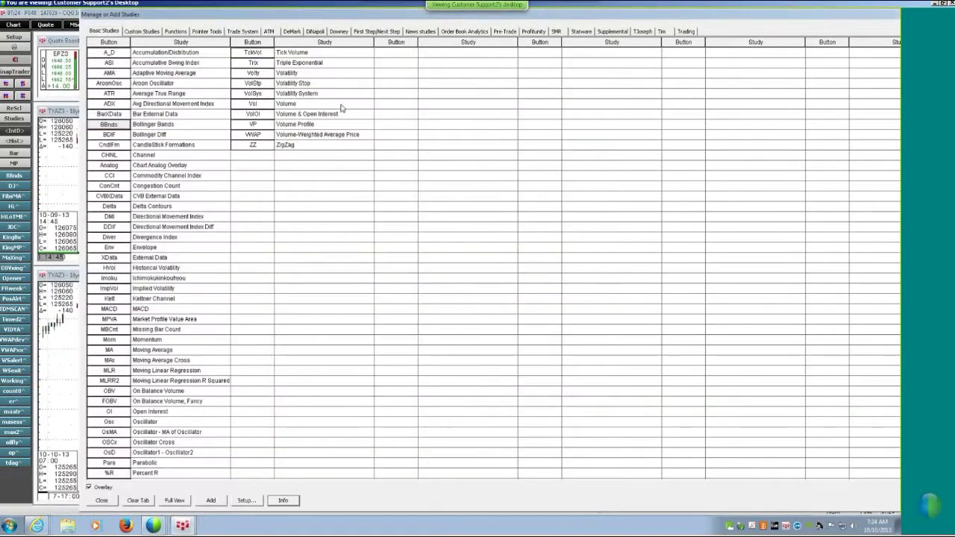
Remove the Bollinger Bands shortcut, add one for Chart Analog Overlay, and close the list of studies
{"action": "left_click", "coordinate": [121, 124]}
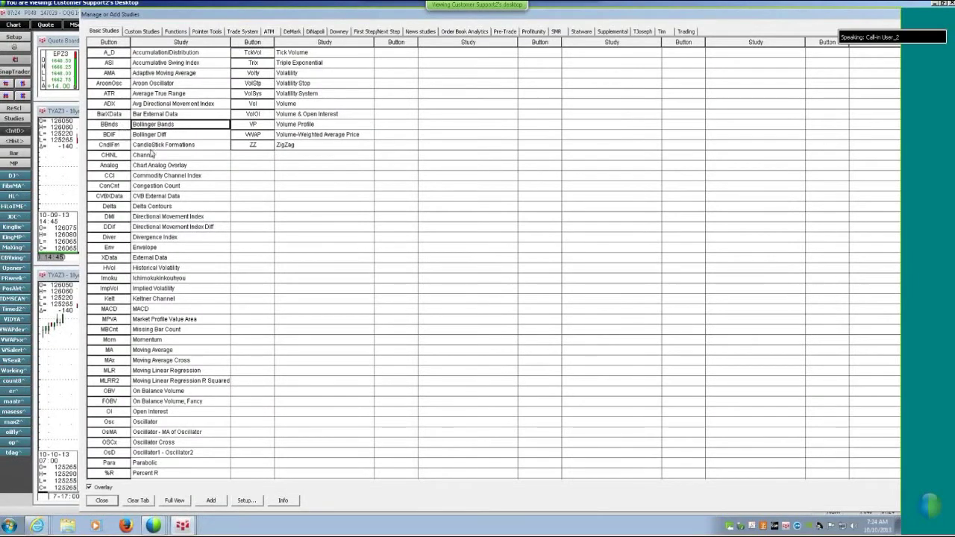
{"action": "left_click", "coordinate": [118, 168]}
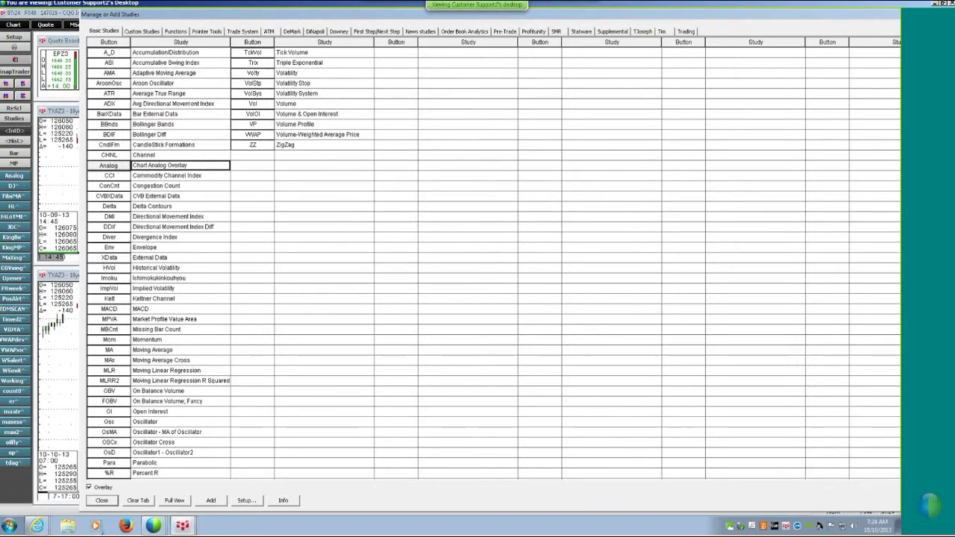
{"action": "left_click", "coordinate": [102, 500]}
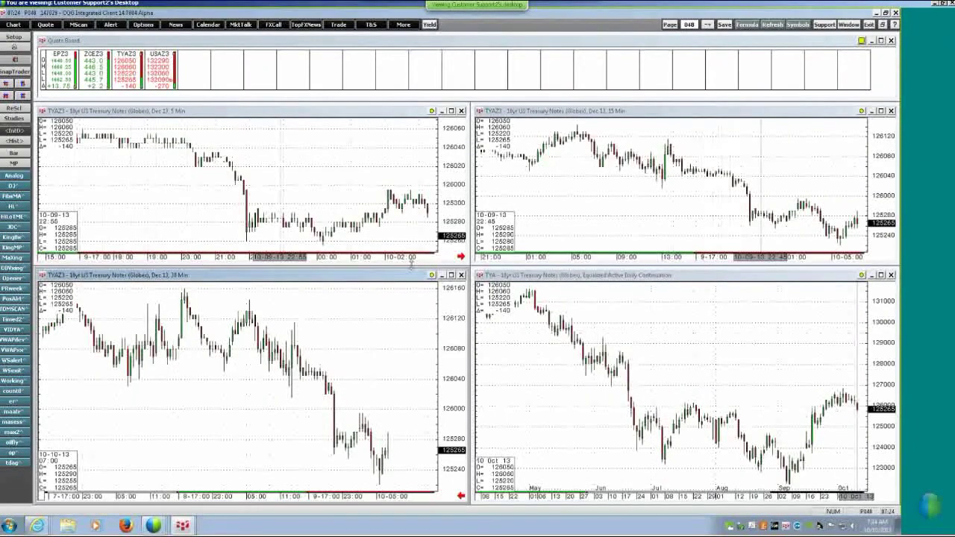
Maximize the 30-minute TYAZ3 chart and overlay the 30-year bonds on it with the Analog study, using symbol USA
{"action": "left_click", "coordinate": [451, 274]}
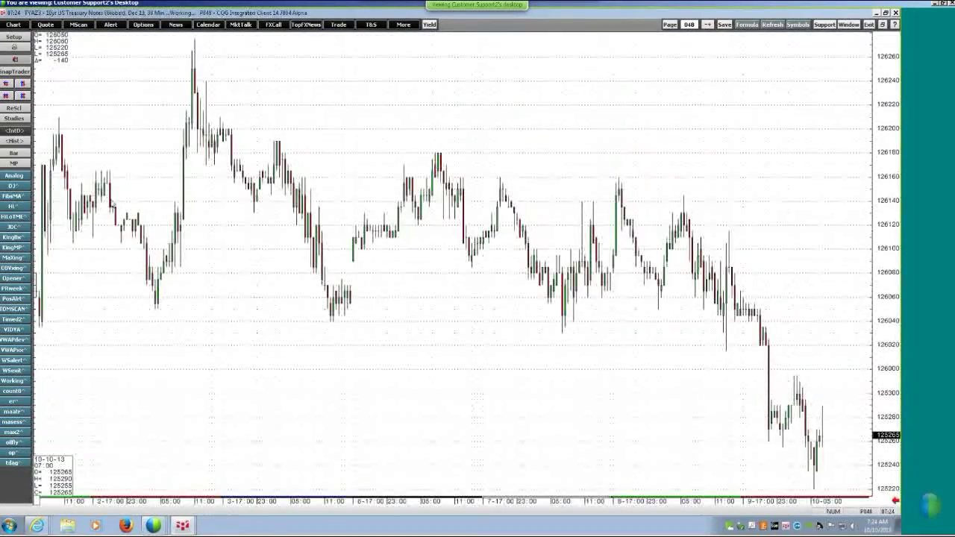
{"action": "left_click", "coordinate": [13, 176]}
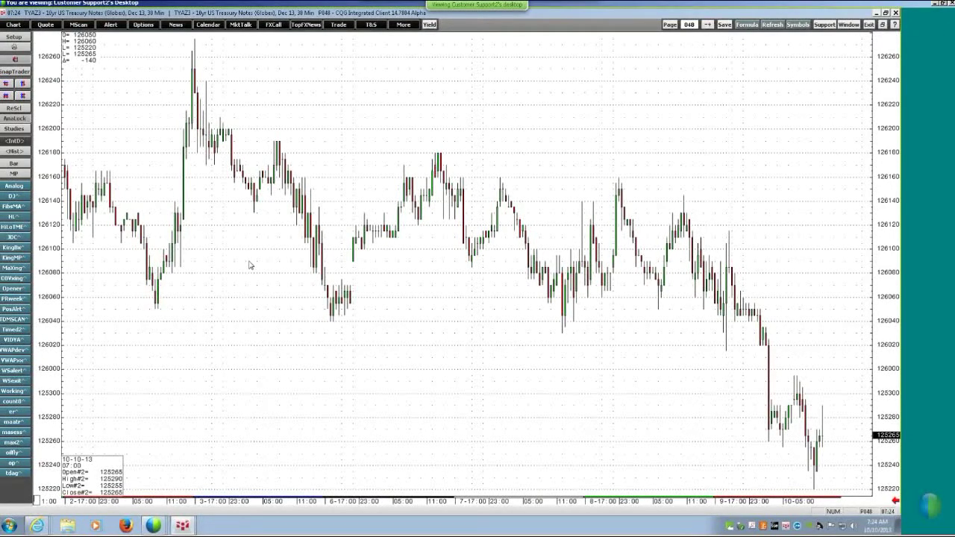
{"action": "type", "text": "USA"}
{"action": "key", "text": "Return"}
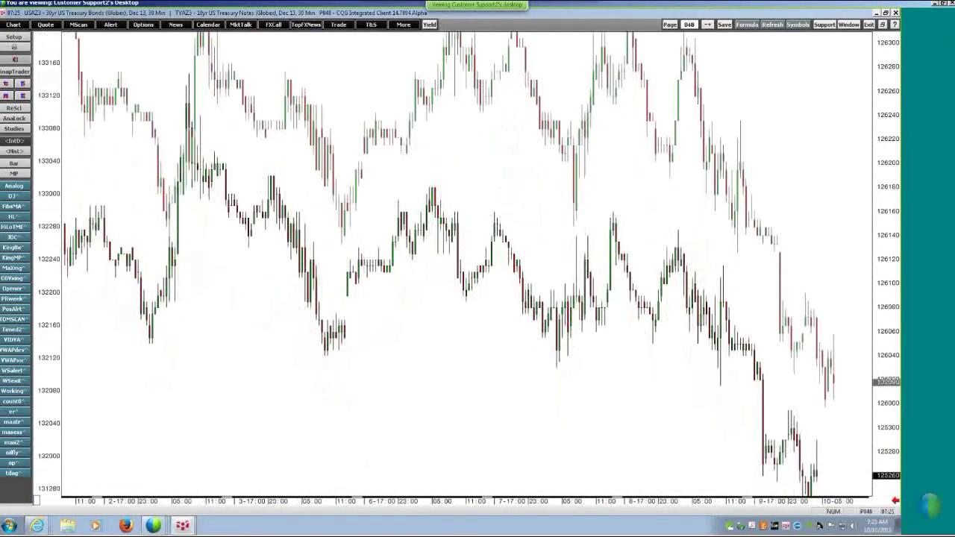
Set the colour of the USA overlay candles to bright green
{"action": "right_click", "coordinate": [573, 177]}
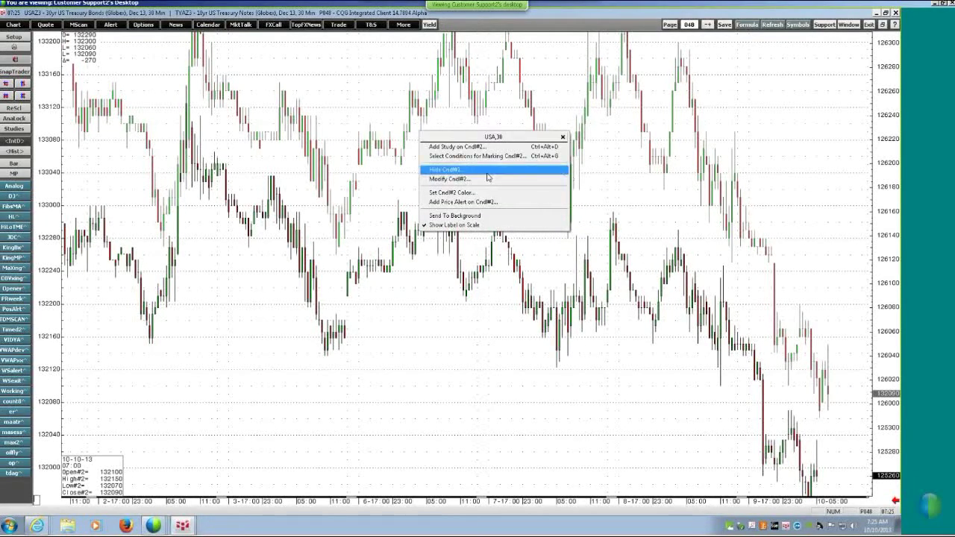
{"action": "left_click", "coordinate": [474, 192]}
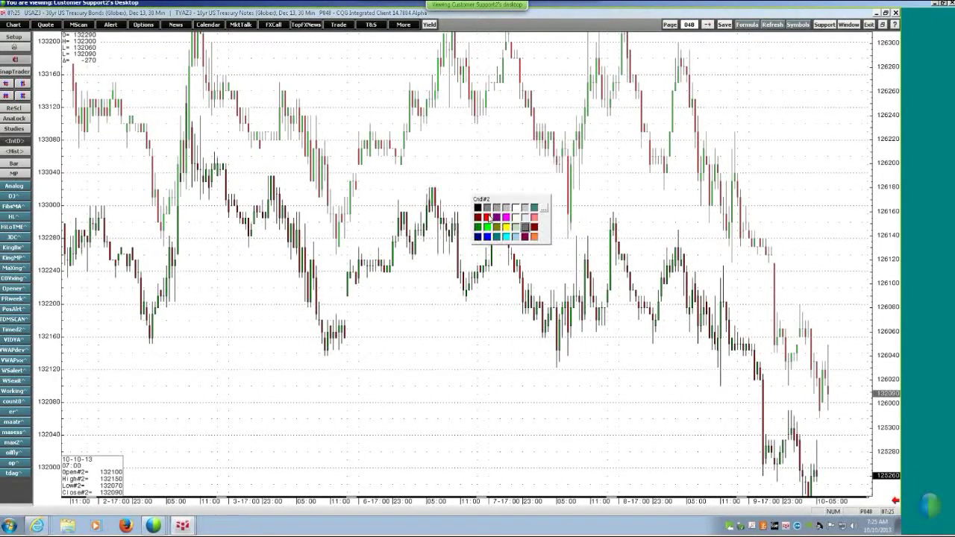
{"action": "left_click", "coordinate": [485, 228]}
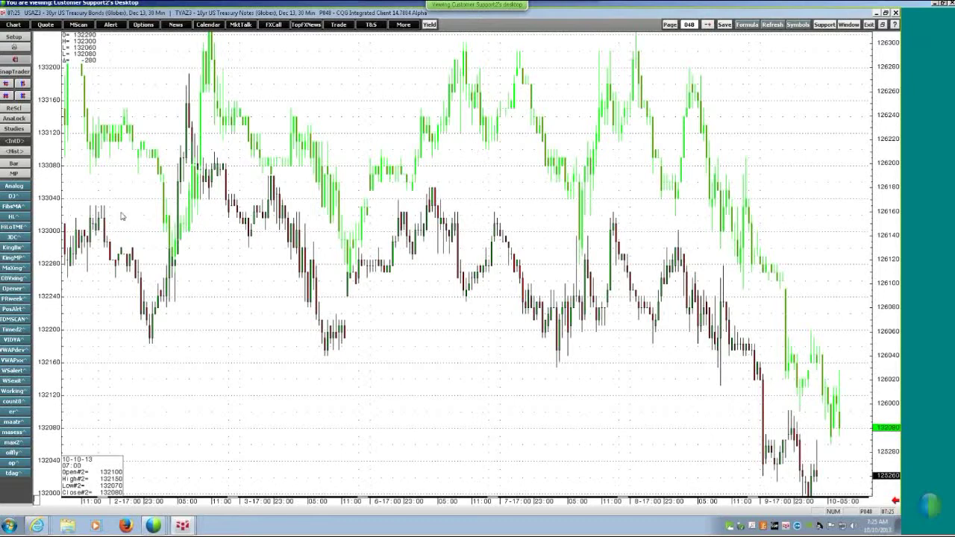
Add a second Analog overlay with symbol FVA and shift the 5-year notes below the other two price series
{"action": "left_click", "coordinate": [12, 186]}
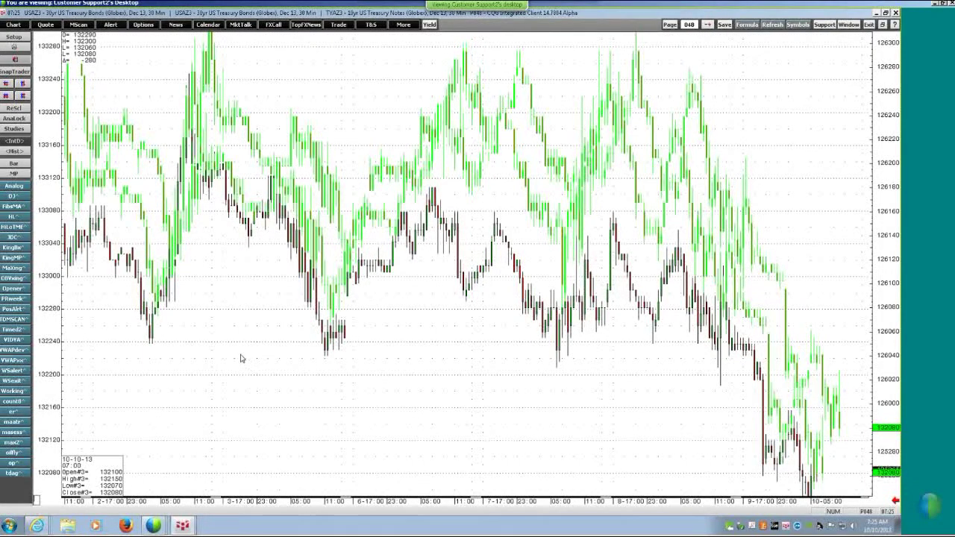
{"action": "type", "text": "P/I"}
{"action": "key", "text": "Return"}
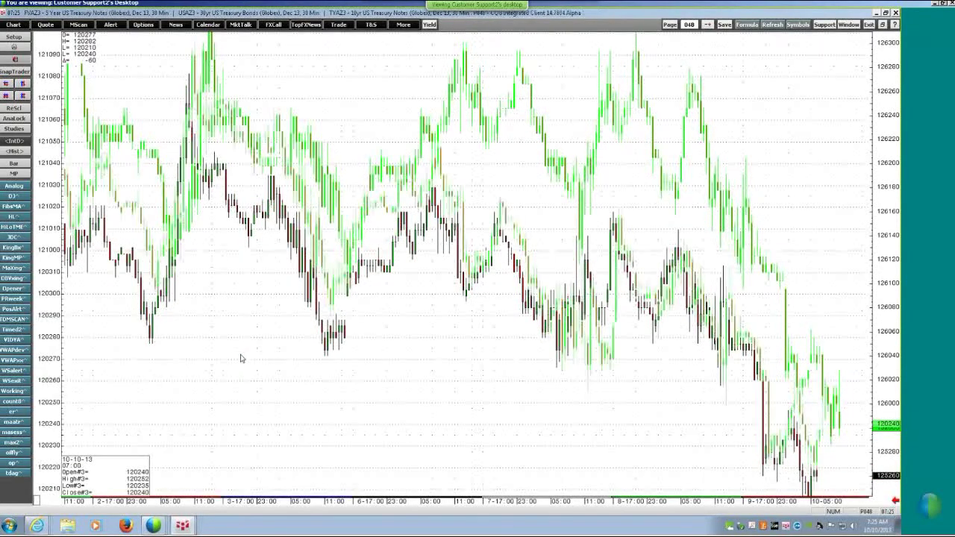
{"action": "left_click_drag", "start_coordinate": [271, 321], "coordinate": [269, 477]}
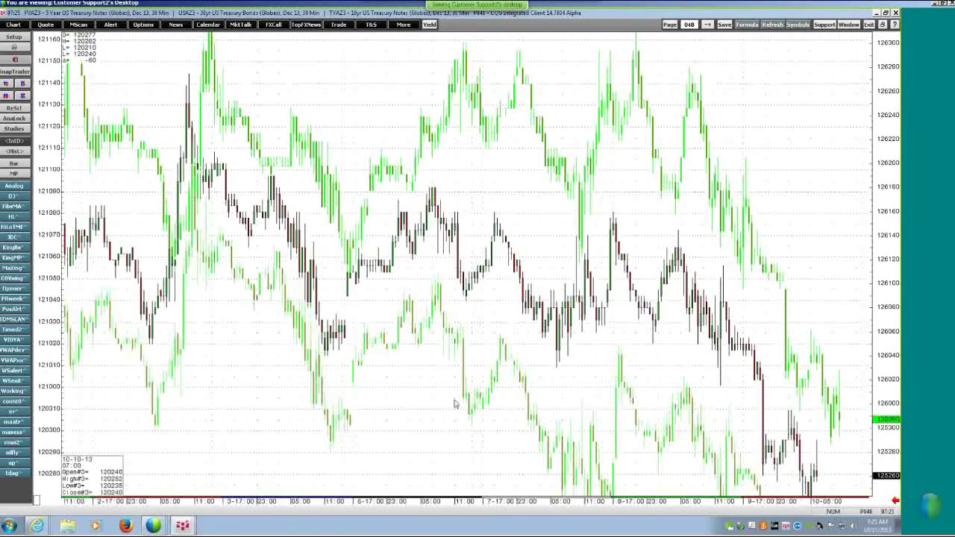
Set the colour of the FVA overlay candles to red
{"action": "right_click", "coordinate": [478, 407]}
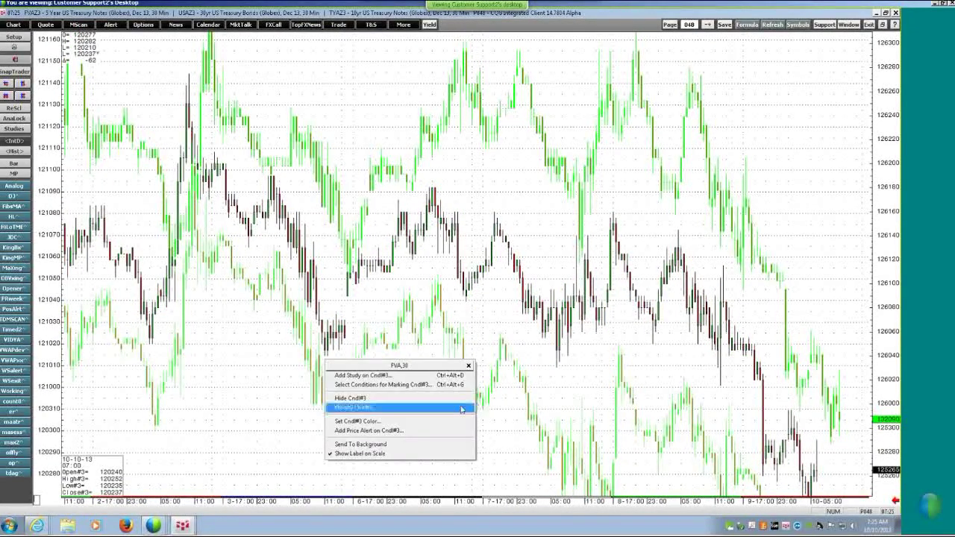
{"action": "left_click", "coordinate": [383, 422]}
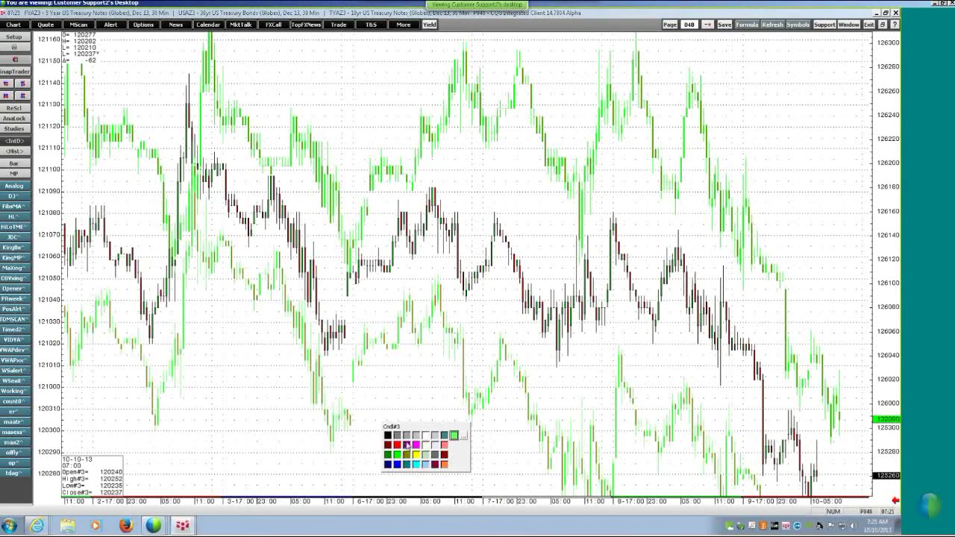
{"action": "left_click", "coordinate": [396, 445]}
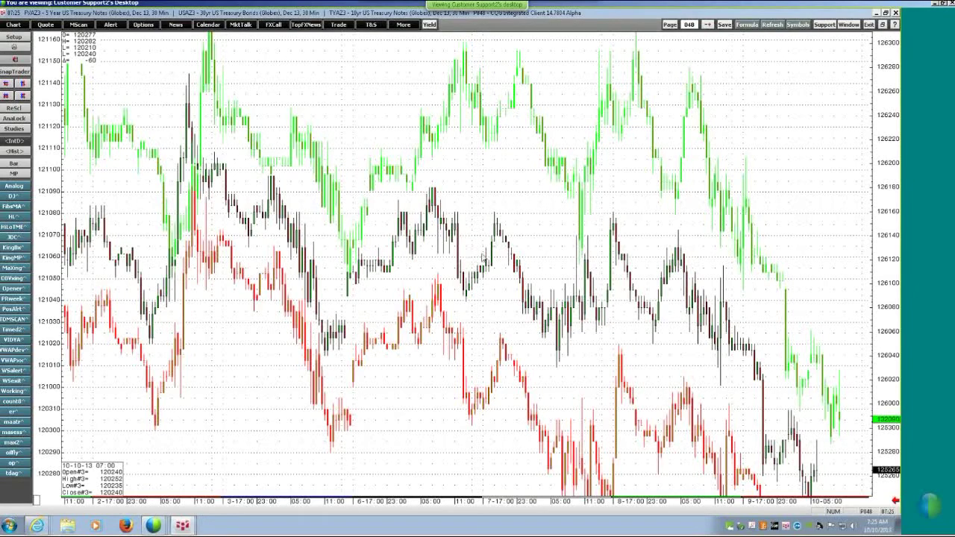
{"action": "left_click", "coordinate": [427, 384]}
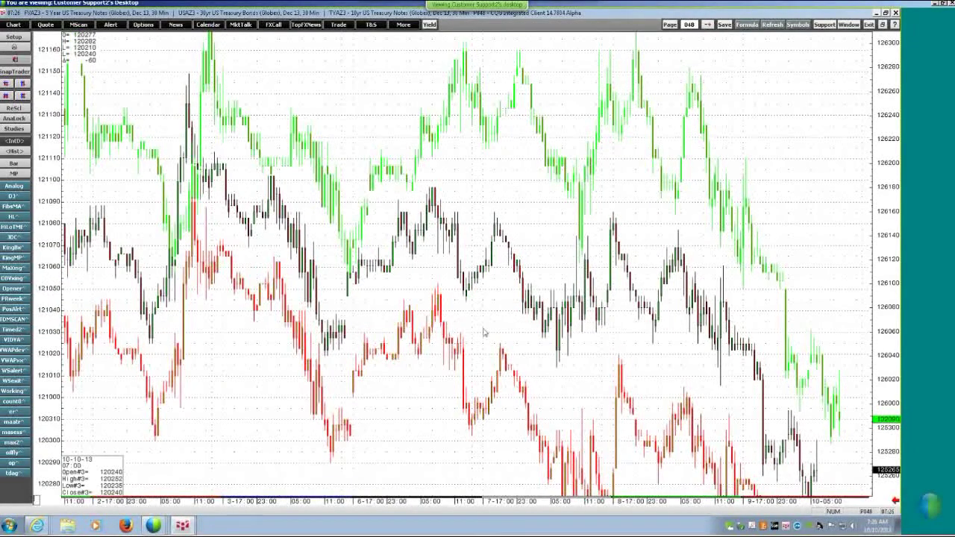
Bring the TYA 10-year note candles to the foreground of the overlay chart
{"action": "right_click", "coordinate": [482, 268]}
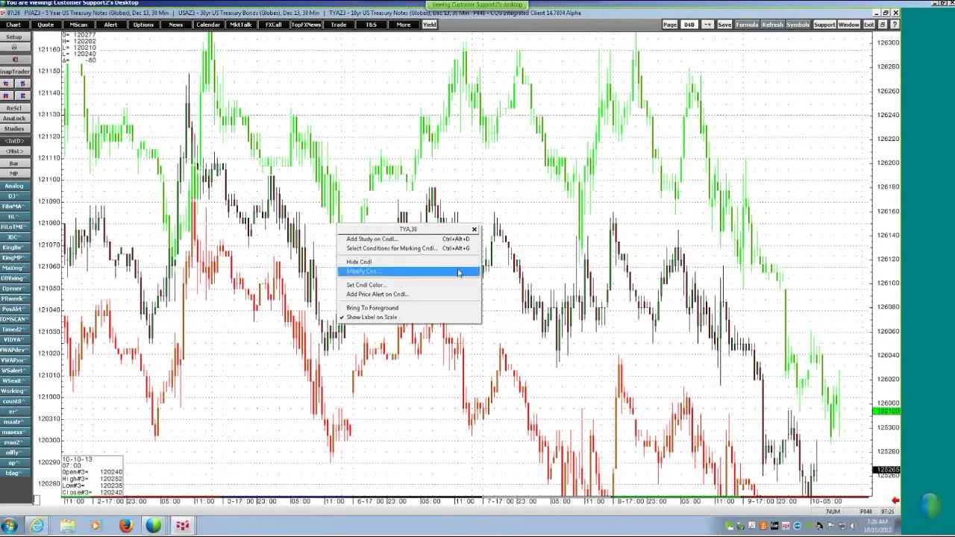
{"action": "left_click", "coordinate": [373, 308]}
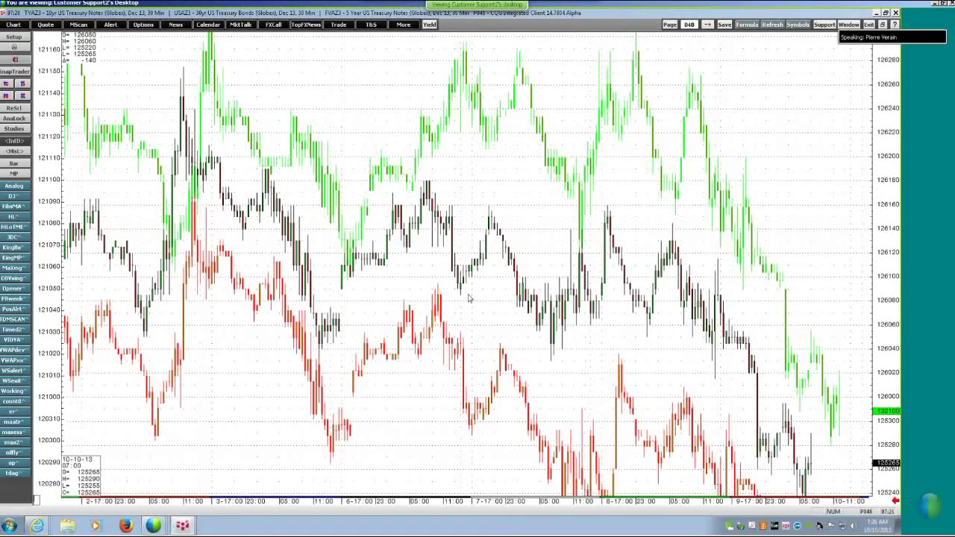
Restore the multi-chart page layout and apply the VWAPdev study to the daily TYA continuation chart
{"action": "left_click", "coordinate": [884, 24]}
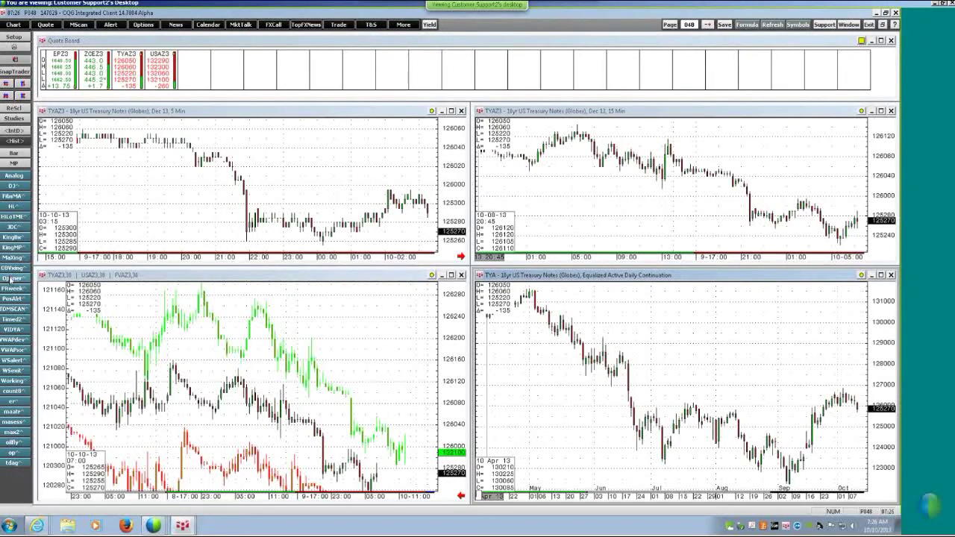
{"action": "left_click", "coordinate": [11, 341]}
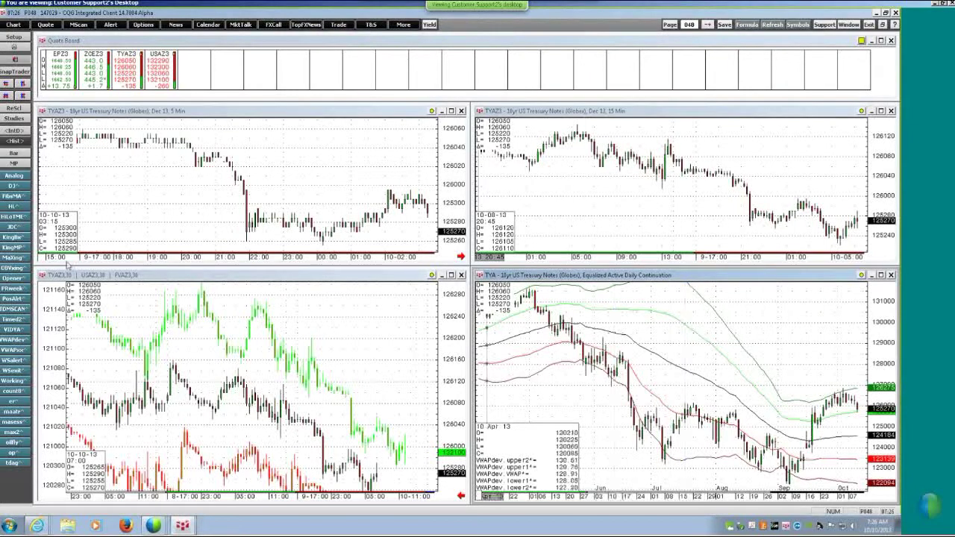
Toggle the VWAPdev study off, on and off again on the daily TYA continuation chart, leaving it removed
{"action": "left_click", "coordinate": [13, 342]}
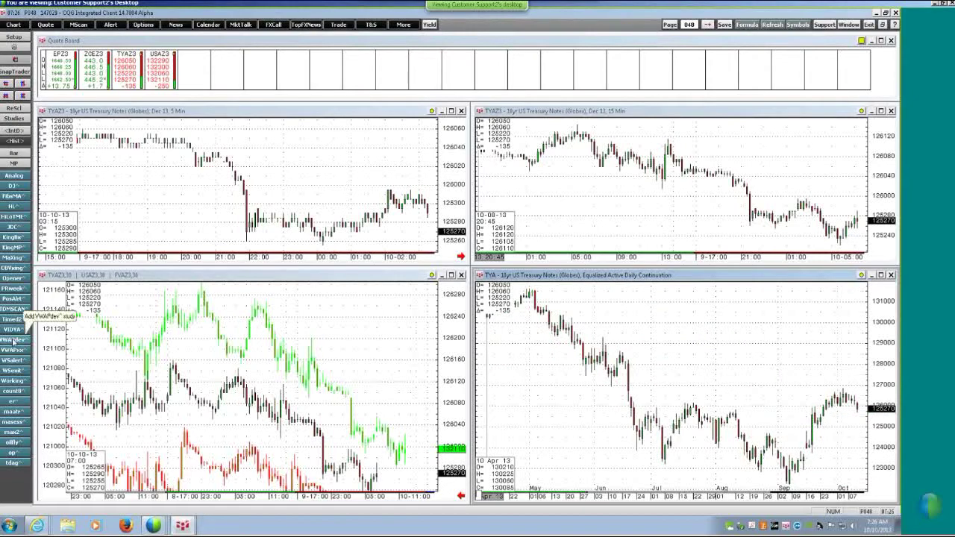
{"action": "left_click", "coordinate": [13, 341]}
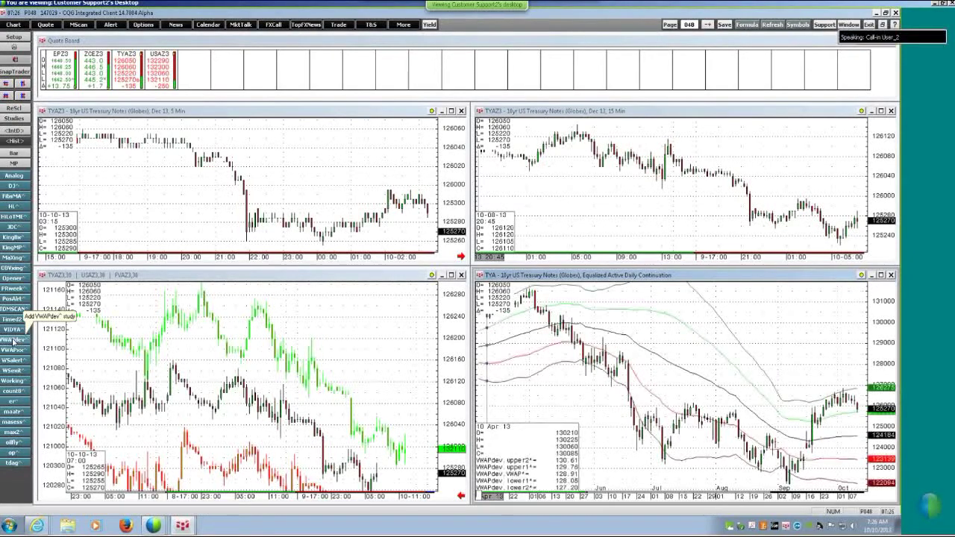
{"action": "left_click", "coordinate": [13, 341]}
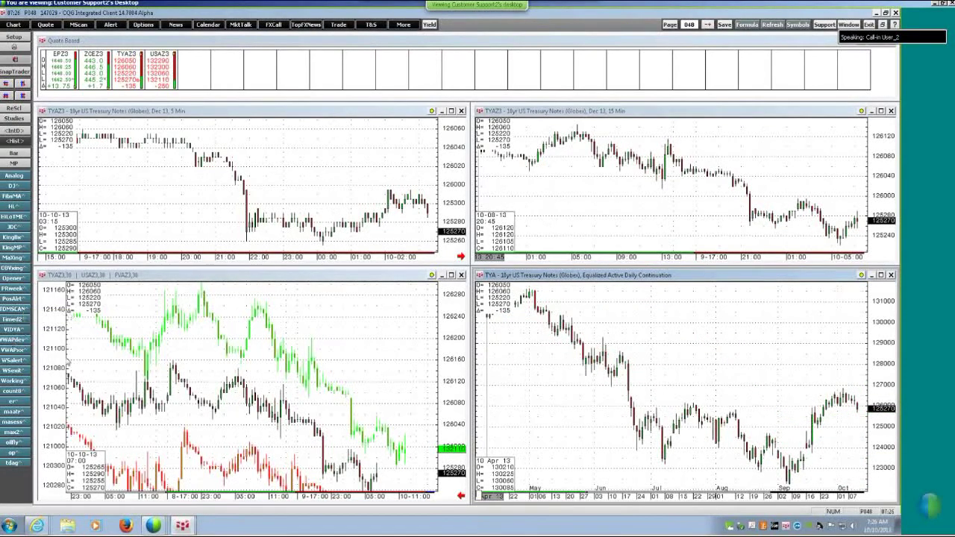
Open Add Study for the daily TYA candlesticks, look over the study categories and keep the category at All
{"action": "mouse_move", "coordinate": [594, 366]}
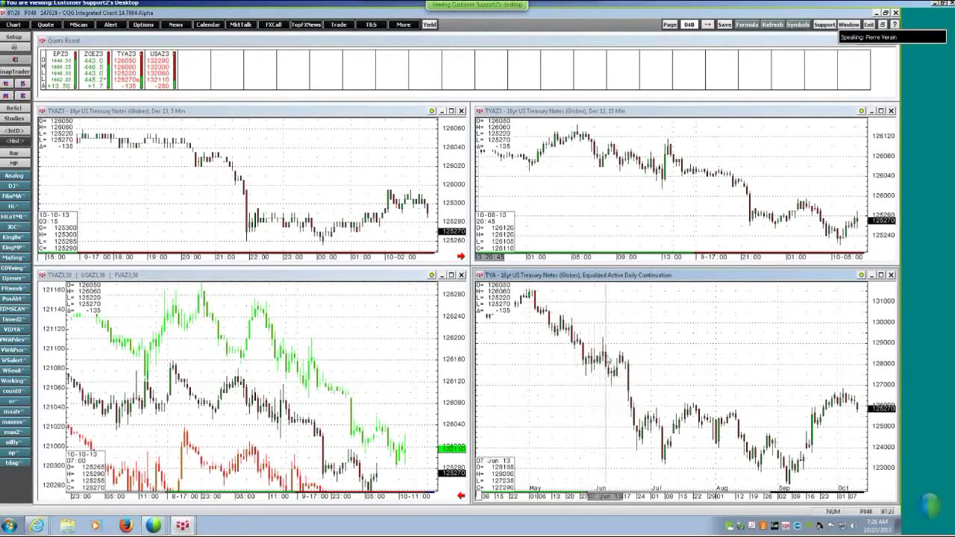
{"action": "right_click", "coordinate": [606, 357]}
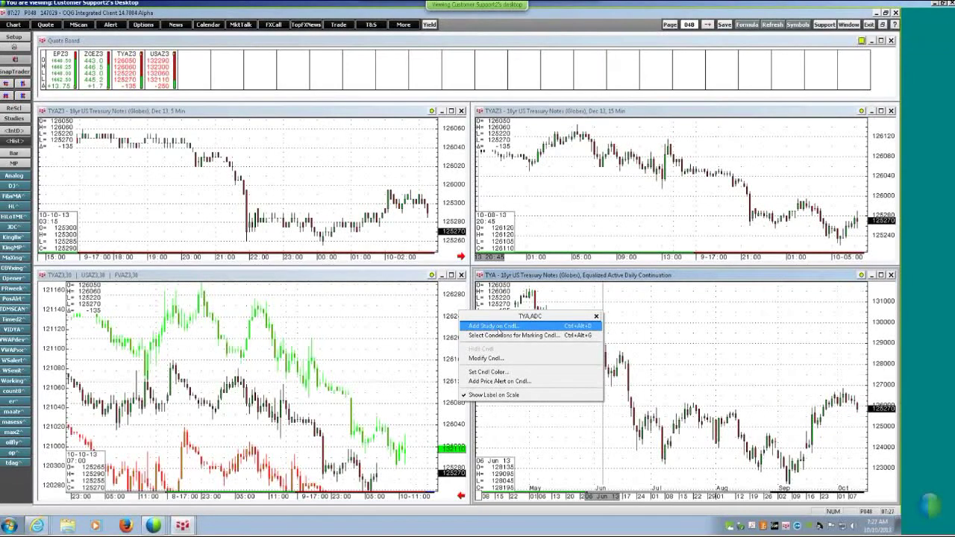
{"action": "left_click", "coordinate": [494, 327]}
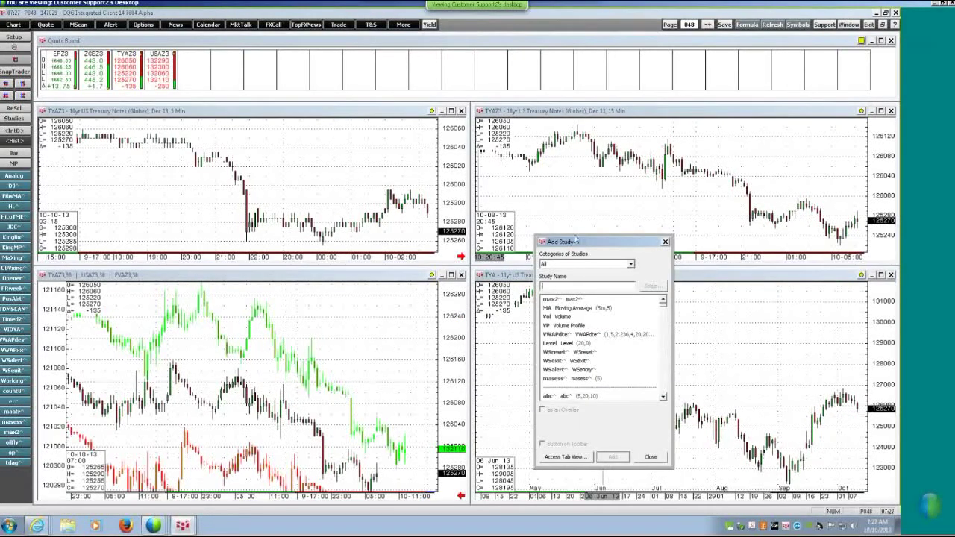
{"action": "left_click_drag", "start_coordinate": [575, 240], "coordinate": [340, 162]}
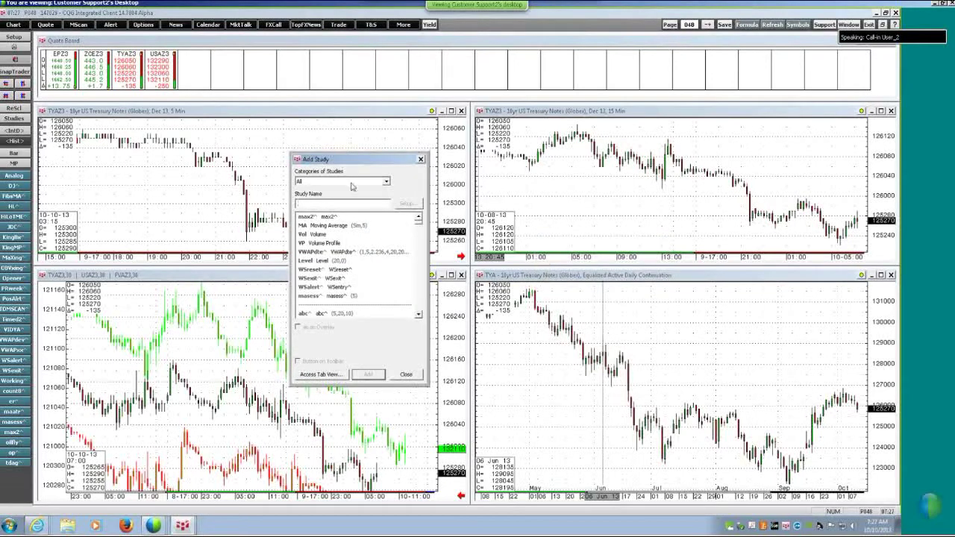
{"action": "left_click", "coordinate": [385, 183]}
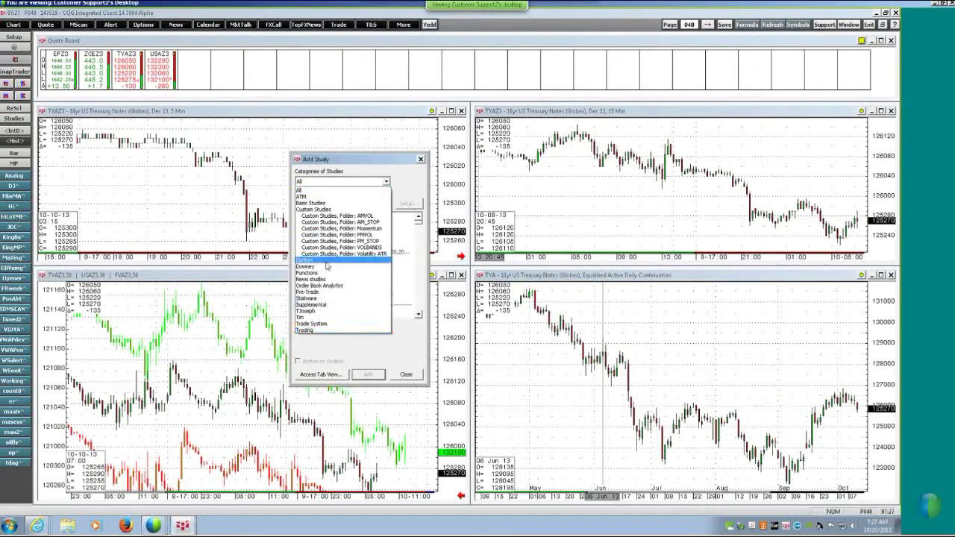
{"action": "left_click", "coordinate": [326, 189]}
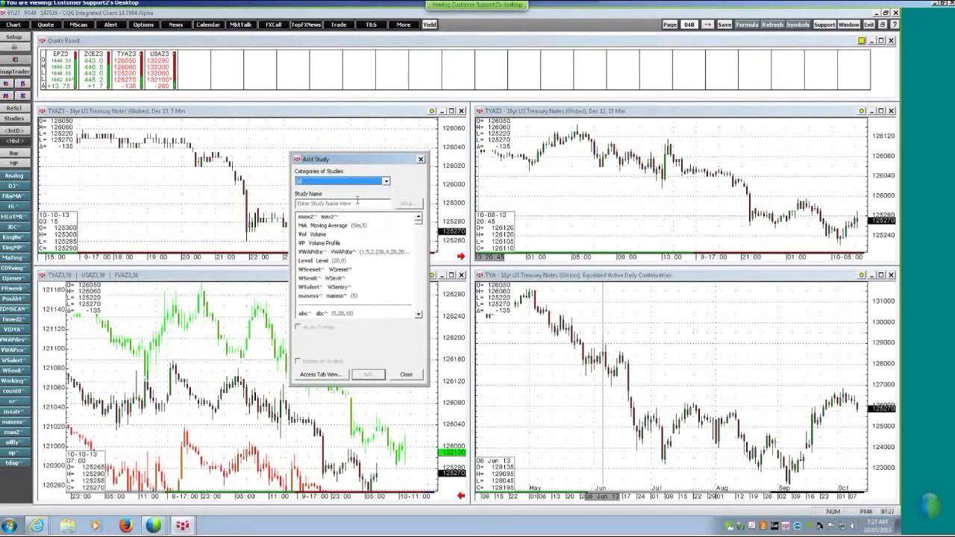
Search the studies for "ma" and add Moving Average as an overlay applied to Candlestick
{"action": "left_click", "coordinate": [322, 203]}
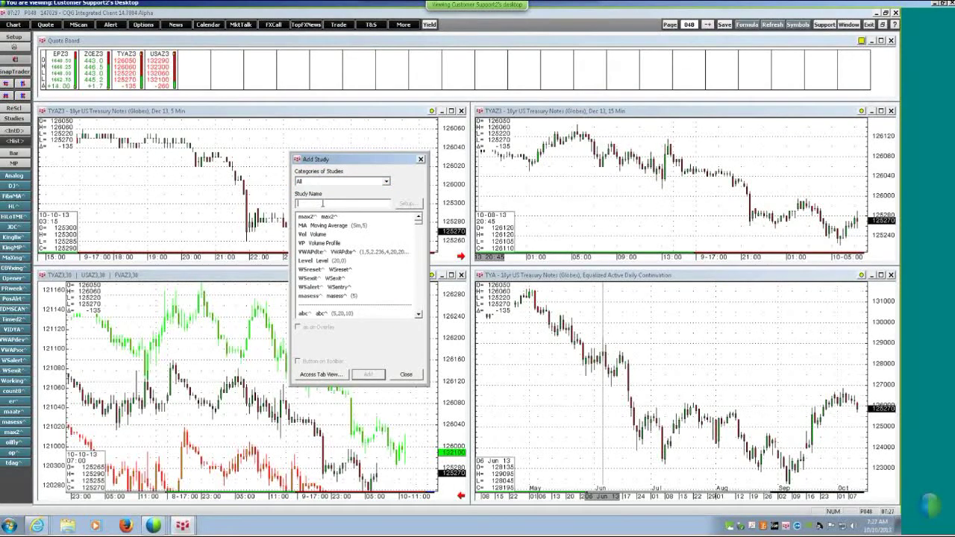
{"action": "type", "text": "ma"}
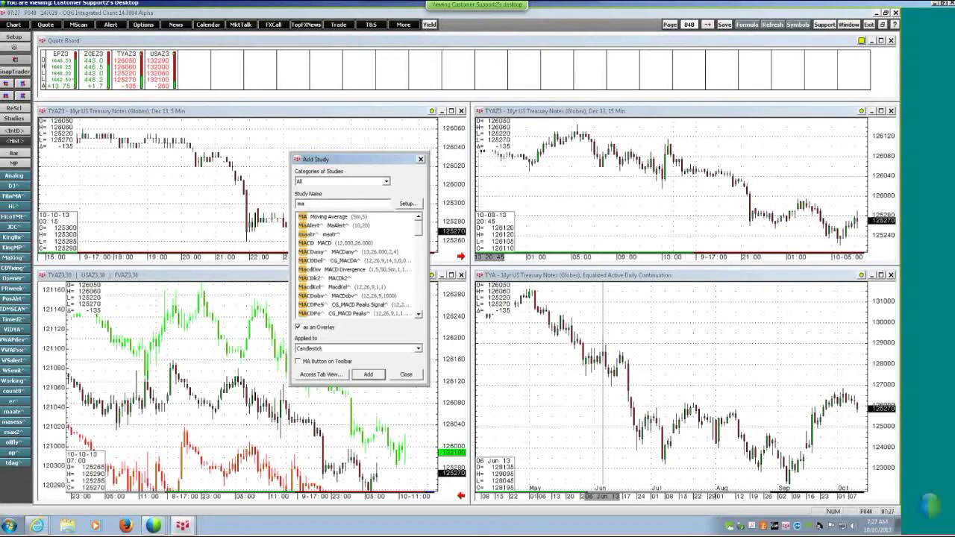
{"action": "left_click", "coordinate": [337, 217]}
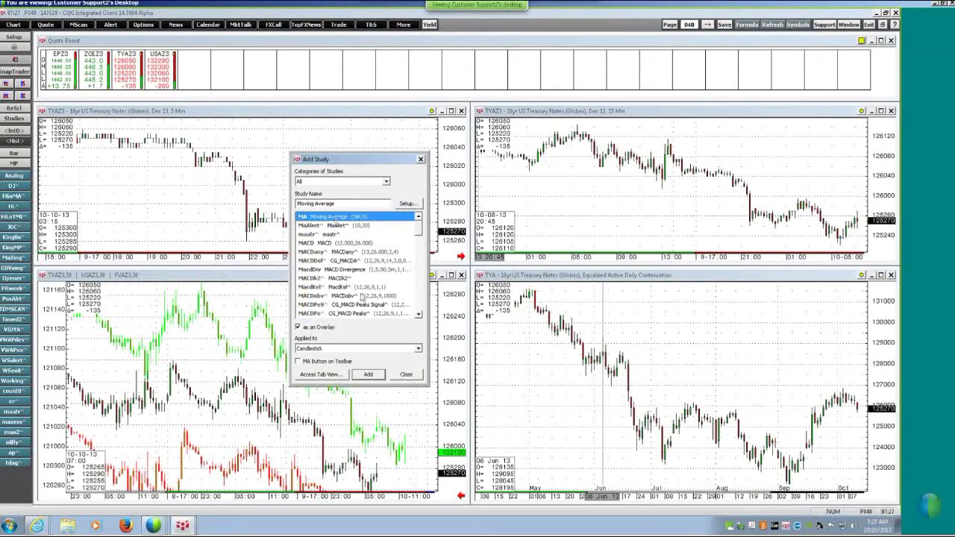
{"action": "left_click", "coordinate": [371, 375]}
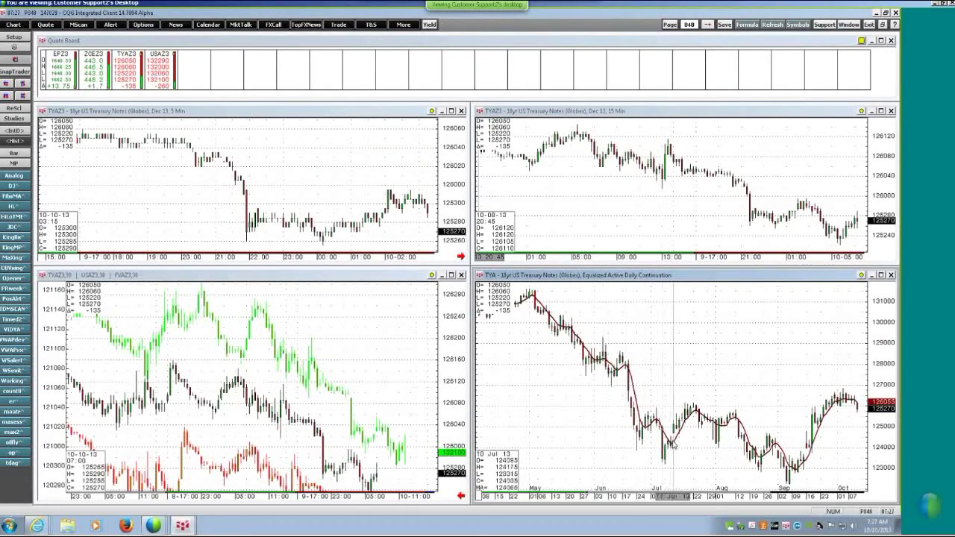
Open the parameters of the TYA chart's moving average and view the available average types
{"action": "mouse_move", "coordinate": [676, 443]}
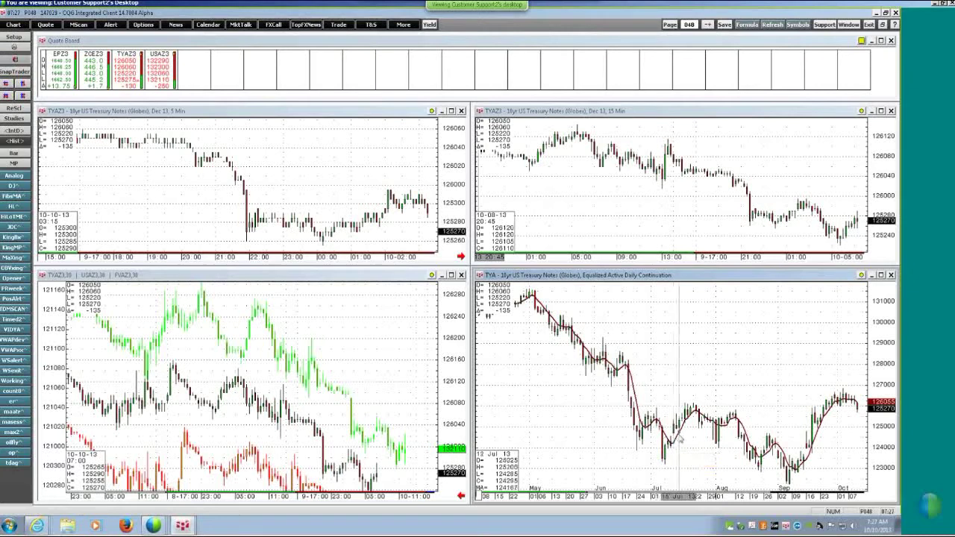
{"action": "right_click", "coordinate": [676, 441]}
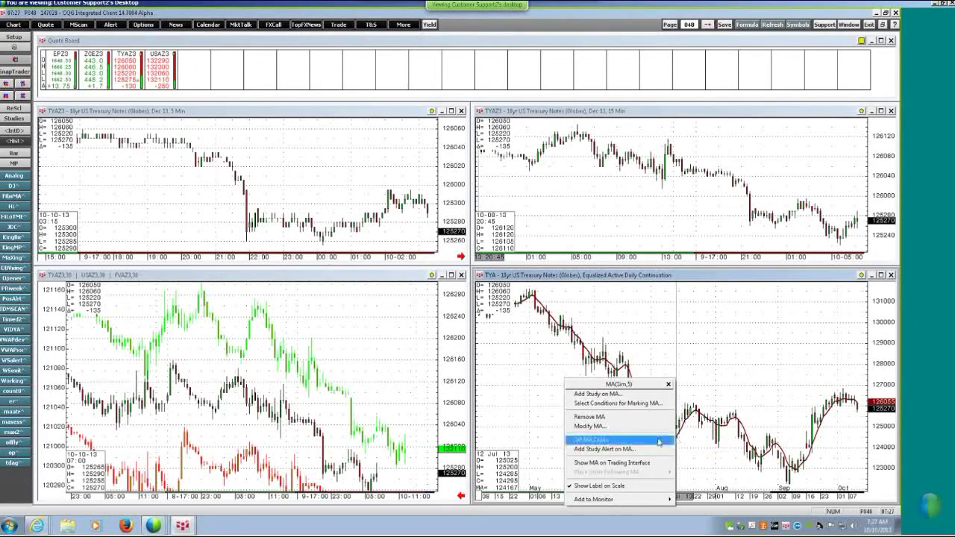
{"action": "left_click", "coordinate": [587, 429]}
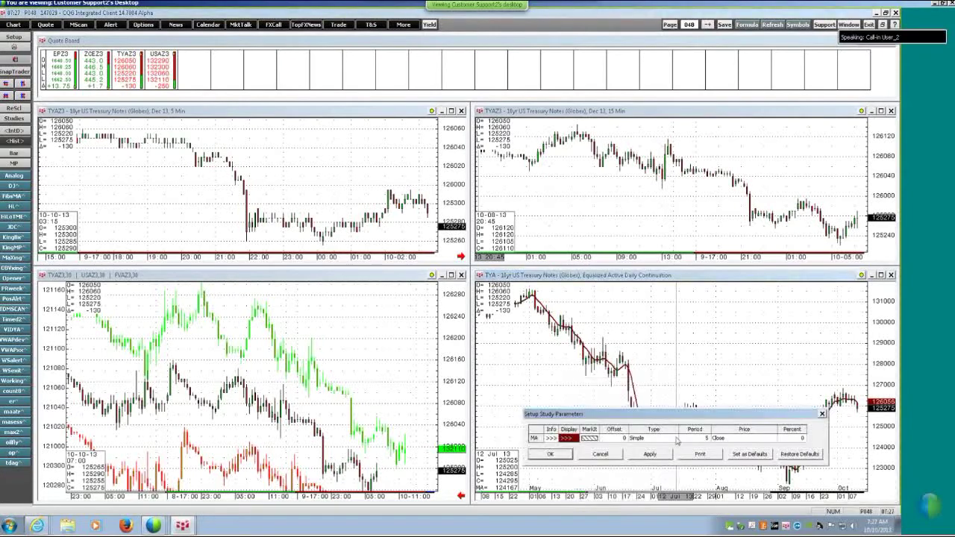
{"action": "left_click_drag", "start_coordinate": [542, 412], "coordinate": [456, 313]}
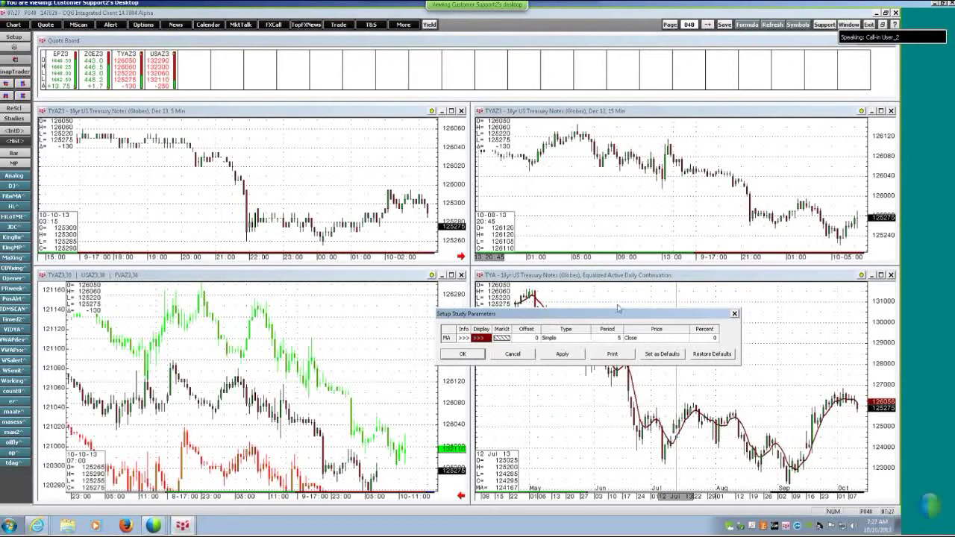
{"action": "left_click", "coordinate": [585, 340]}
{"action": "left_click", "coordinate": [586, 339]}
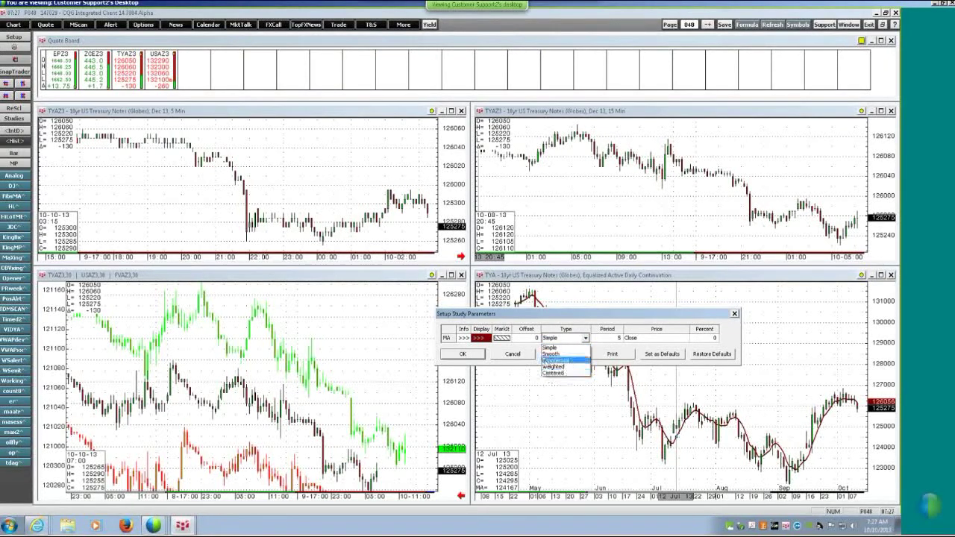
Set the moving average's period to 30, keep its price input at Close and apply the change
{"action": "left_click", "coordinate": [607, 339]}
{"action": "left_click", "coordinate": [608, 339]}
{"action": "type", "text": "10"}
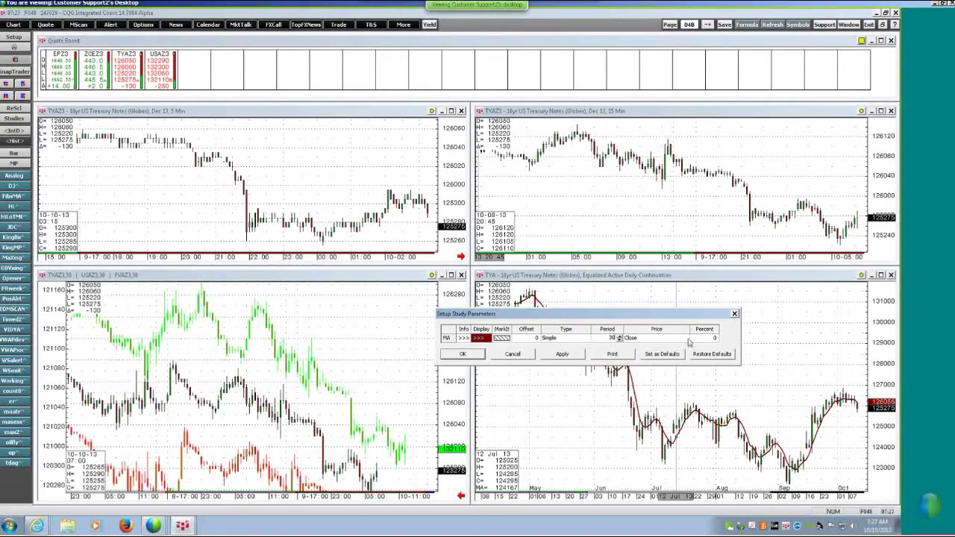
{"action": "left_click", "coordinate": [685, 339]}
{"action": "left_click", "coordinate": [684, 338]}
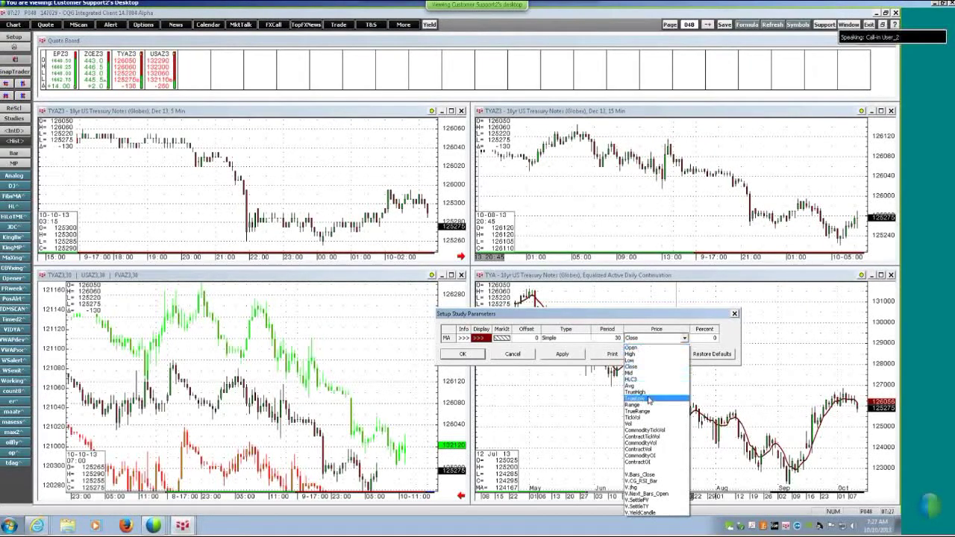
{"action": "left_click", "coordinate": [646, 339]}
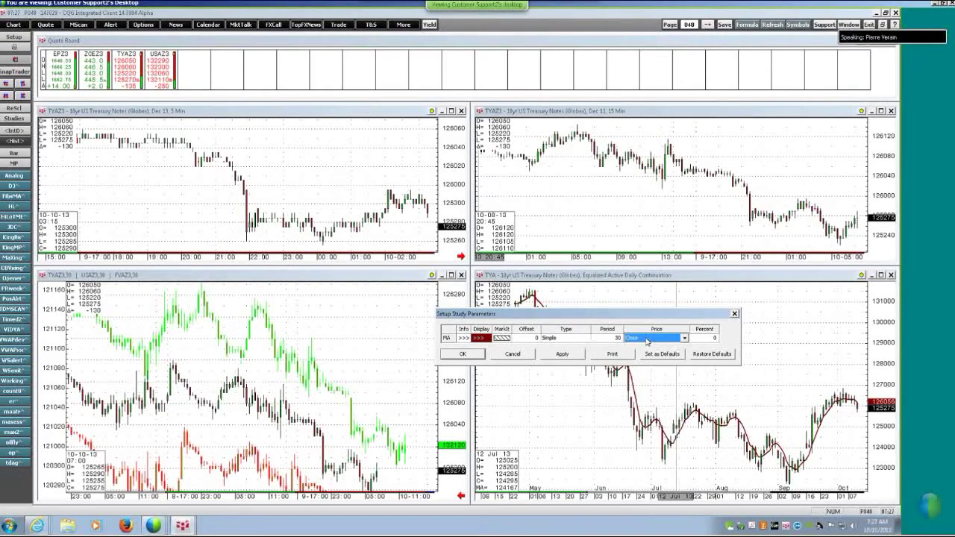
{"action": "left_click", "coordinate": [561, 355]}
Add bands around the moving average by setting its percent to 1, and accept the parameters
{"action": "left_click", "coordinate": [704, 340]}
{"action": "type", "text": "1"}
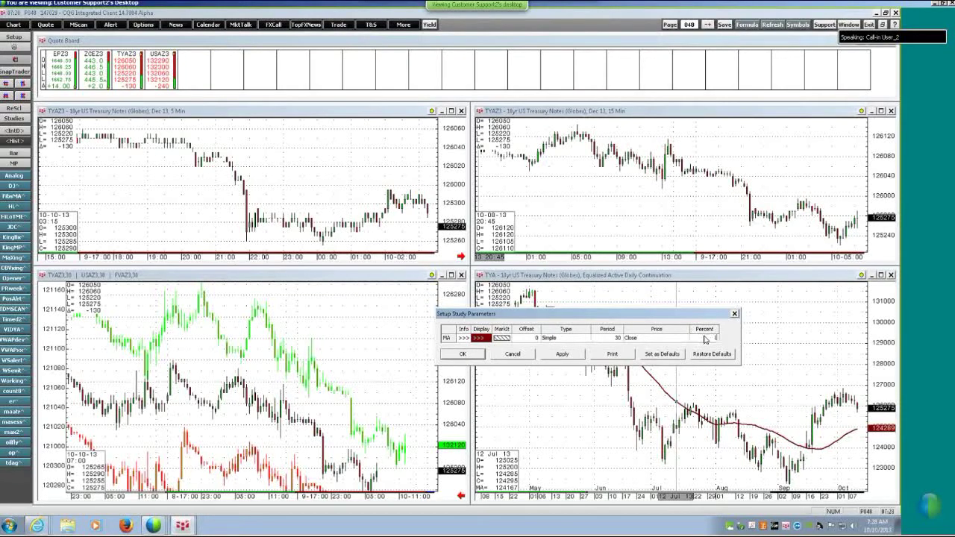
{"action": "left_click", "coordinate": [567, 355]}
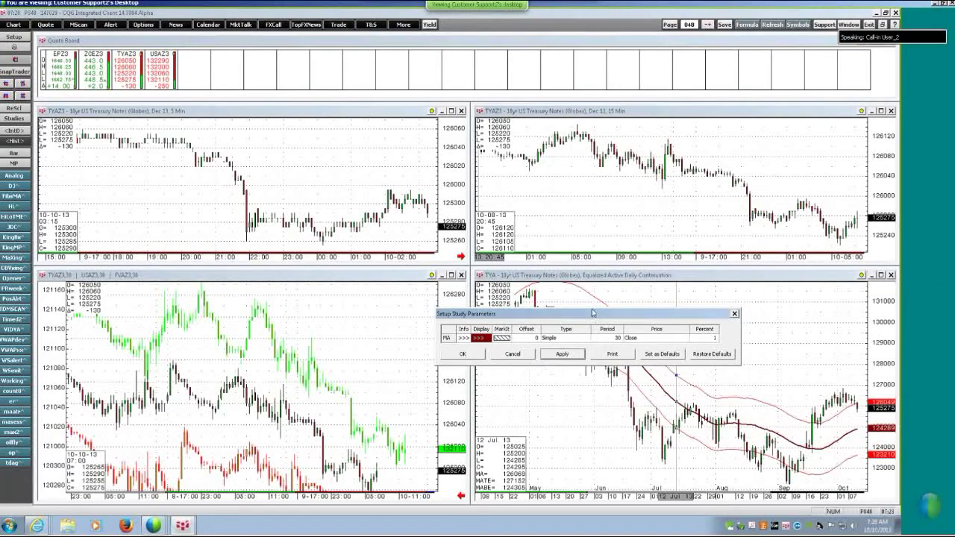
{"action": "left_click_drag", "start_coordinate": [589, 313], "coordinate": [576, 290]}
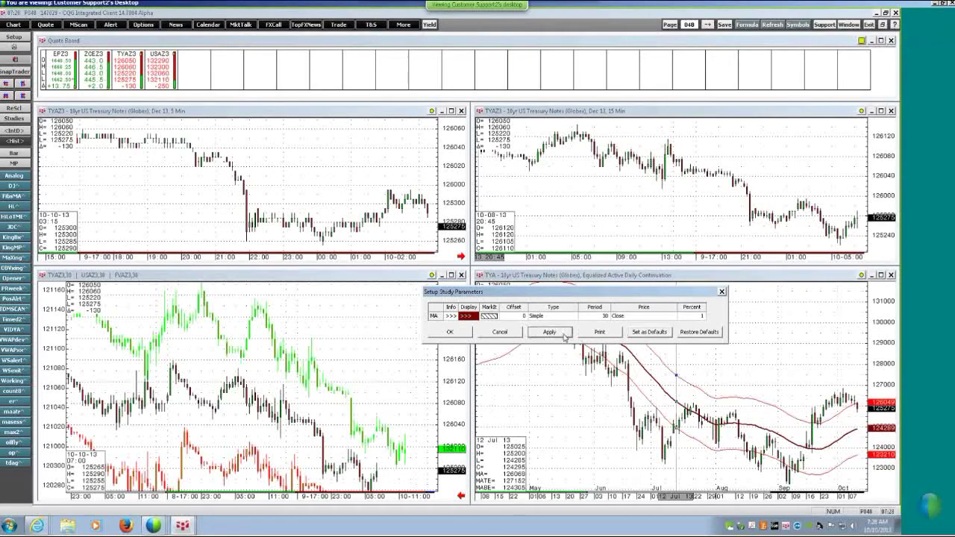
{"action": "left_click", "coordinate": [462, 334]}
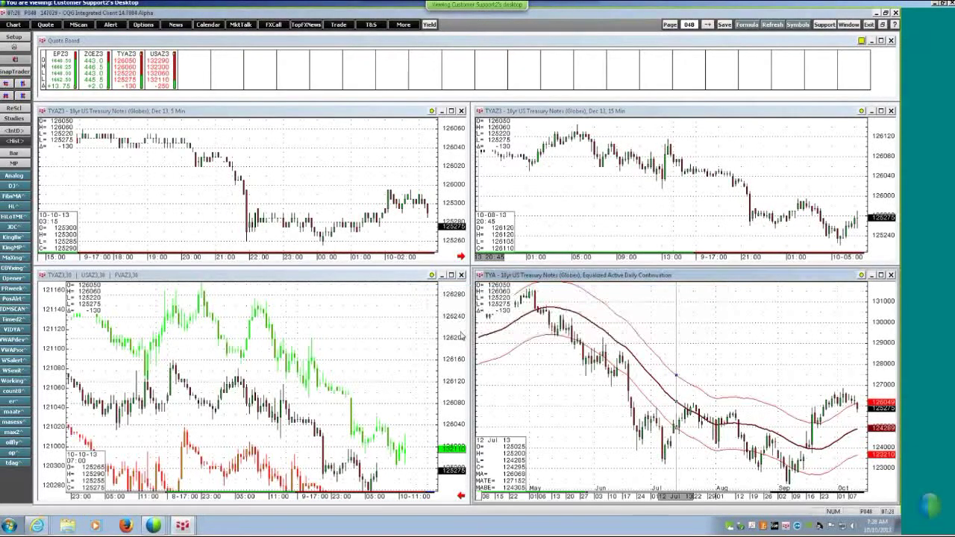
Remove the moving average from the daily TYA chart and add it again as a Candlestick overlay with its saved settings
{"action": "right_click", "coordinate": [589, 334]}
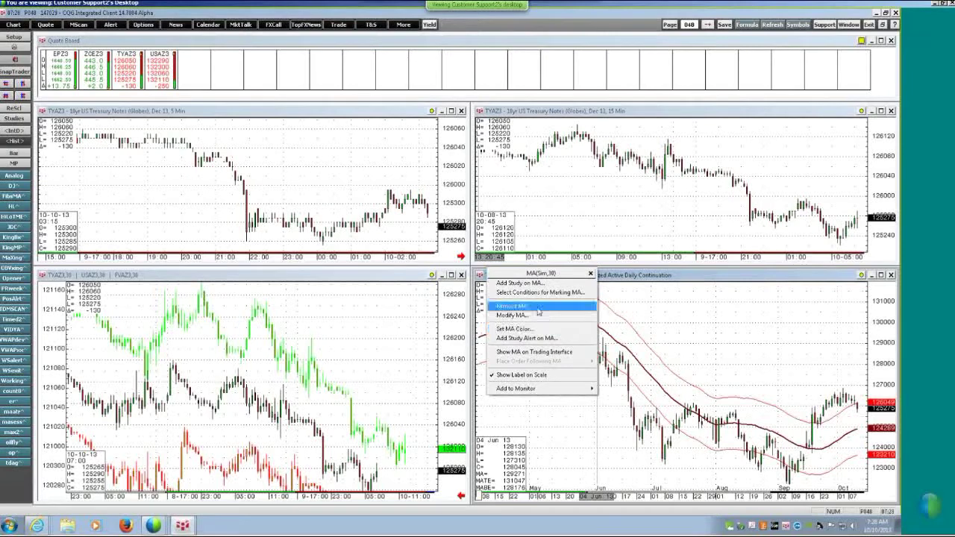
{"action": "left_click", "coordinate": [540, 306]}
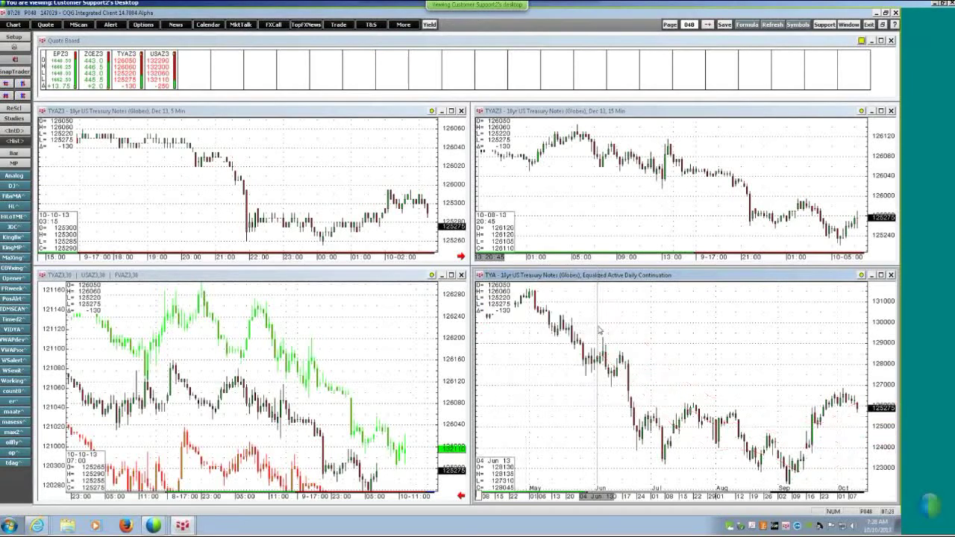
{"action": "right_click", "coordinate": [594, 366]}
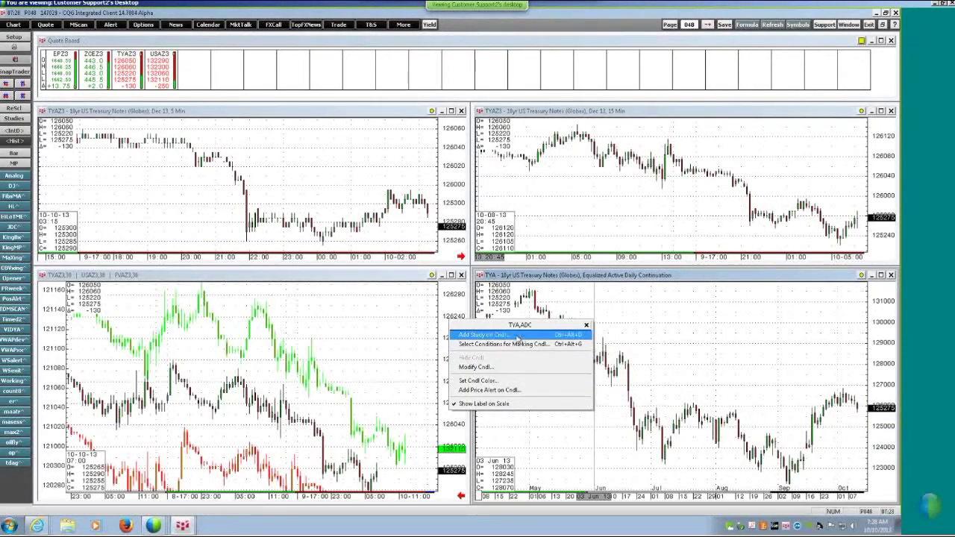
{"action": "key", "text": "Escape"}
{"action": "left_click", "coordinate": [554, 307]}
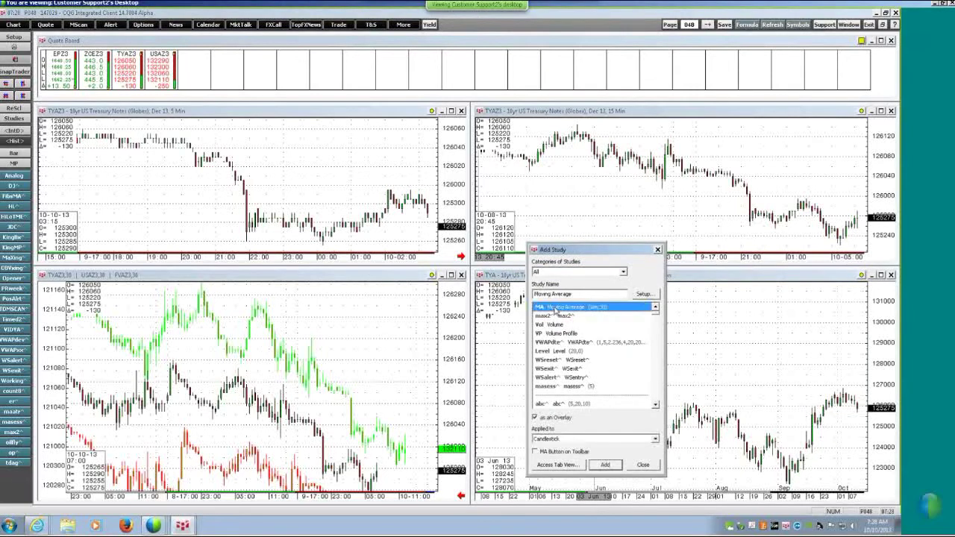
{"action": "left_click", "coordinate": [605, 465]}
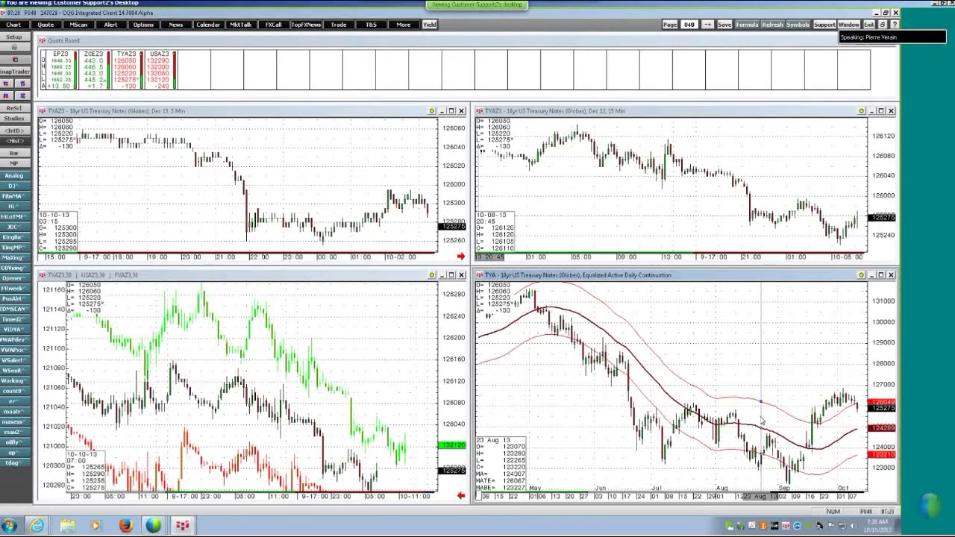
Open the full list for managing or adding studies and browse the Custom Studies and Functions categories, selecting cqg.PivotPts^ among the custom studies
{"action": "left_click", "coordinate": [13, 118]}
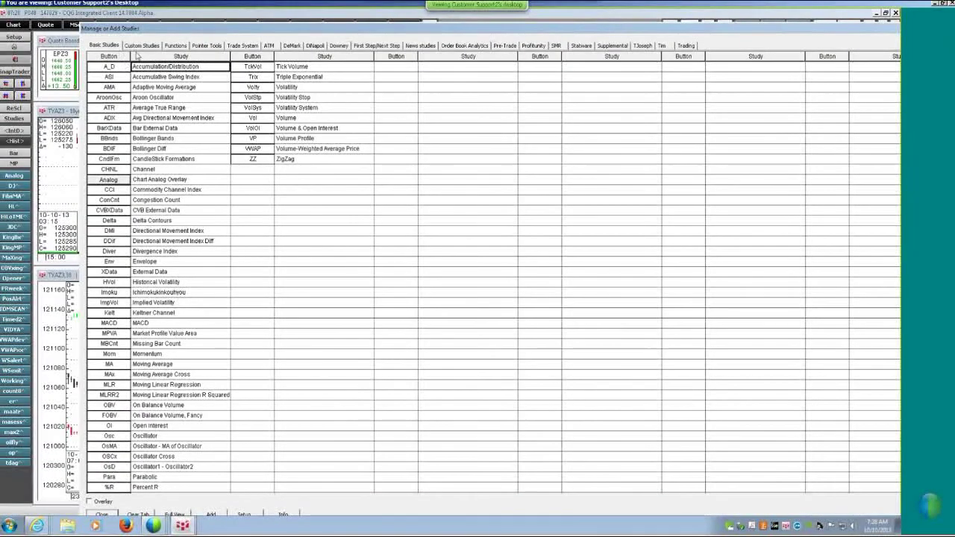
{"action": "left_click", "coordinate": [142, 45]}
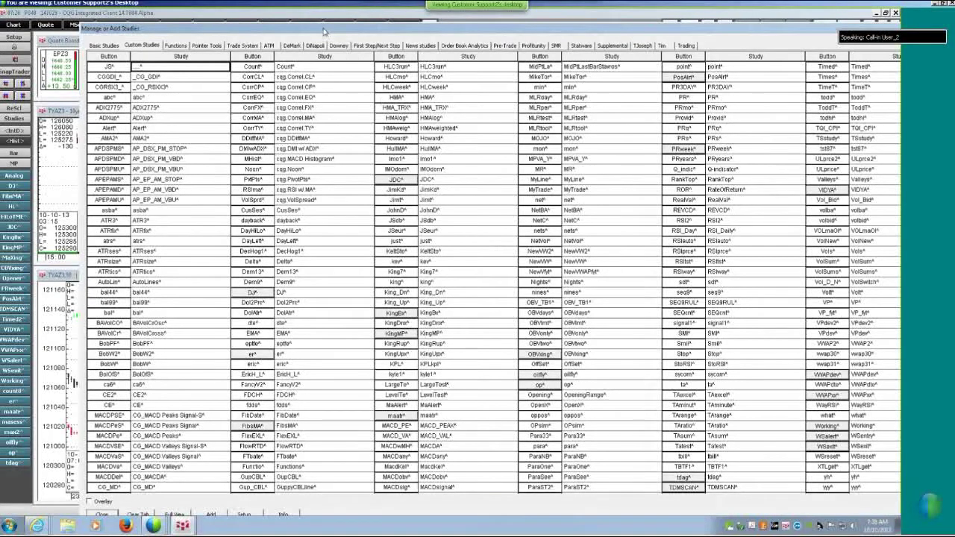
{"action": "left_click_drag", "start_coordinate": [323, 31], "coordinate": [313, 31]}
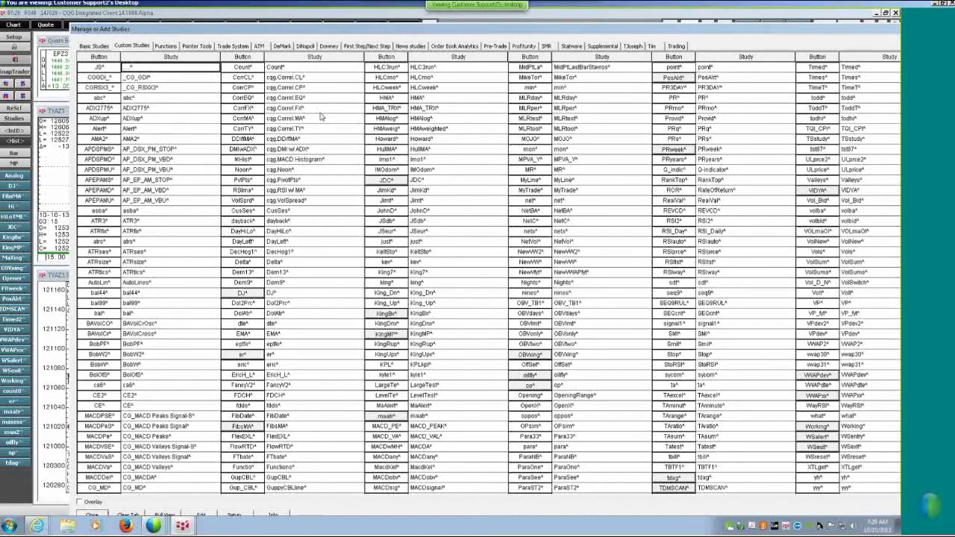
{"action": "left_click", "coordinate": [291, 181]}
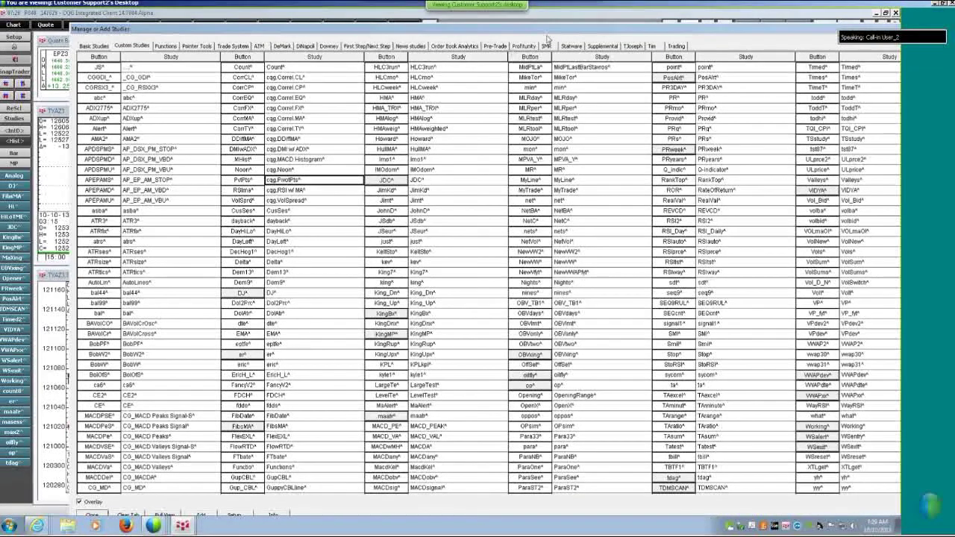
{"action": "left_click", "coordinate": [165, 47]}
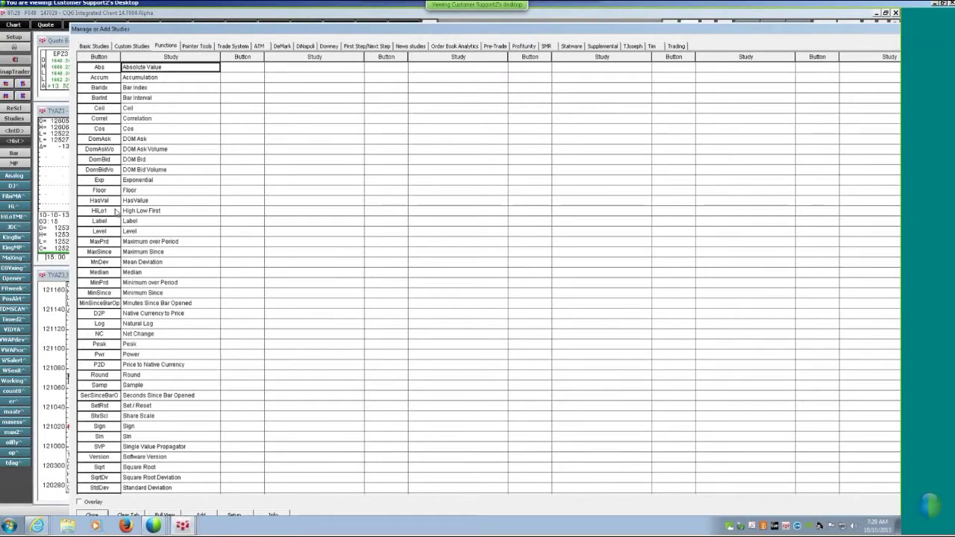
Add a shortcut for the Level function and apply Level to the 5-minute TYAZ3 chart
{"action": "left_click", "coordinate": [104, 233]}
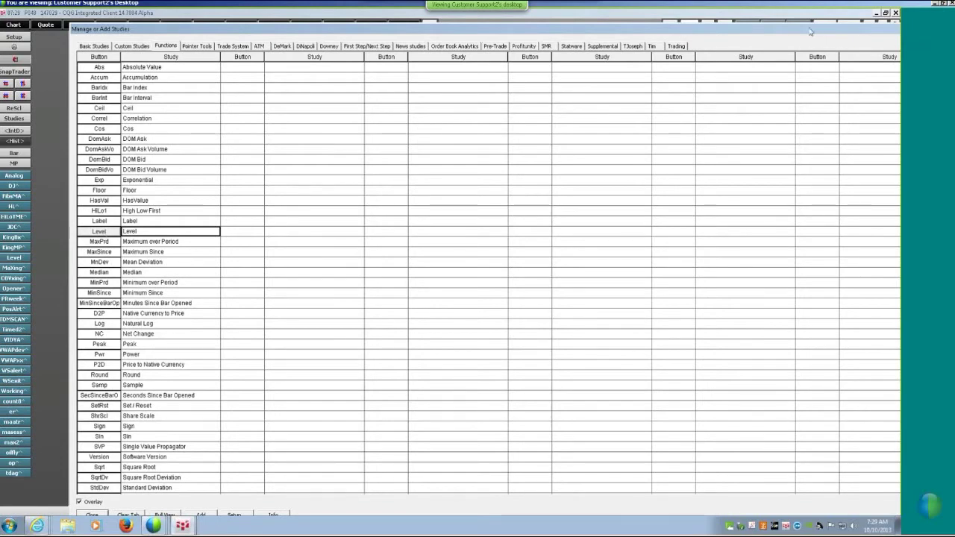
{"action": "double_click", "coordinate": [723, 27]}
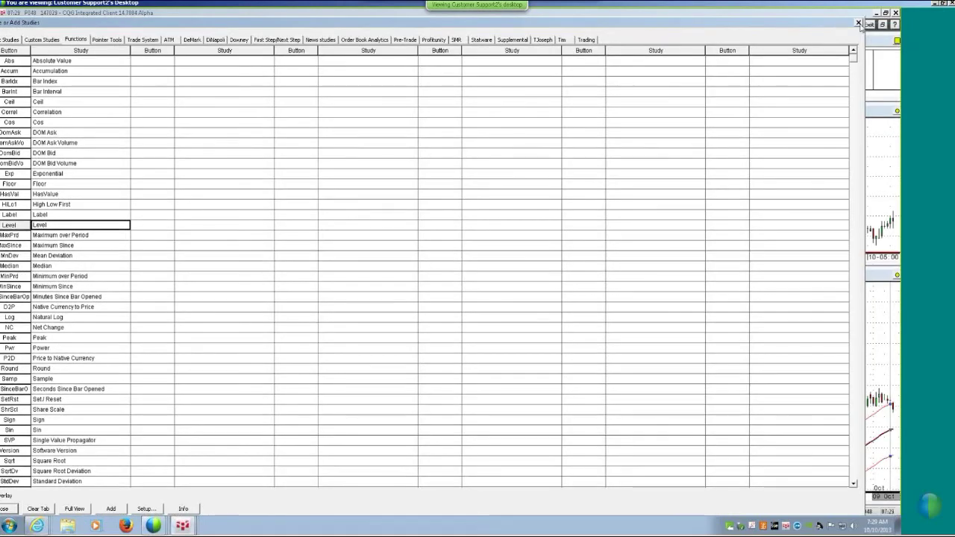
{"action": "left_click", "coordinate": [858, 24]}
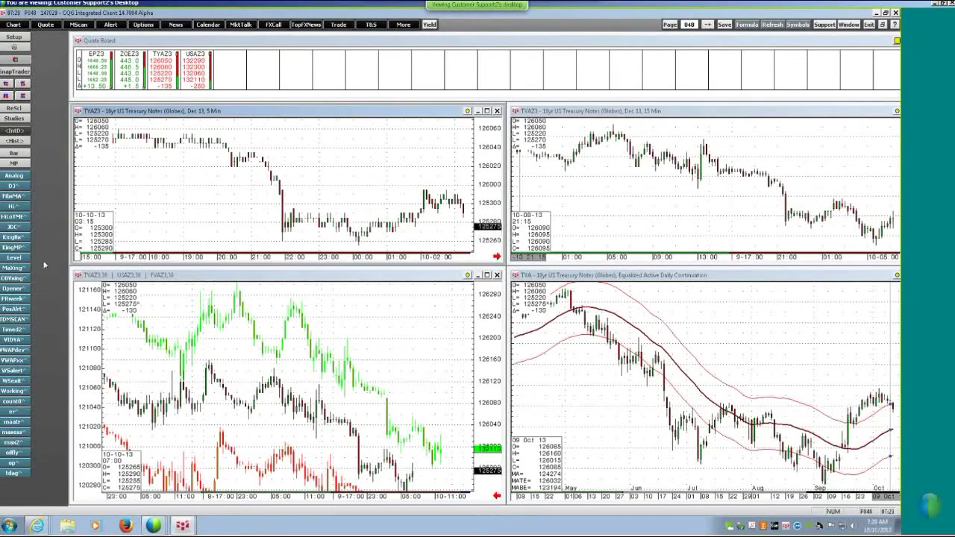
{"action": "left_click", "coordinate": [21, 247]}
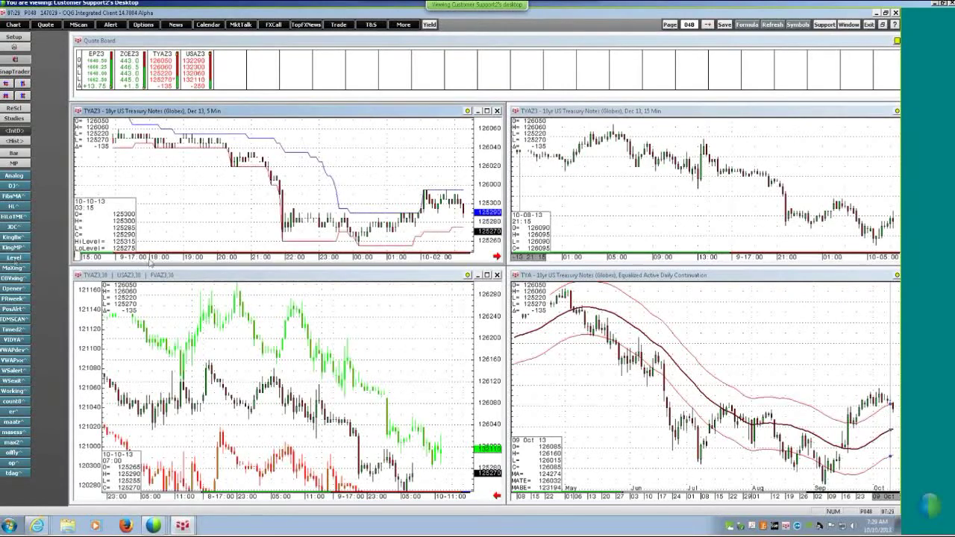
Review the Level study's parameters on the 5-minute TYAZ3 chart, accept them and inspect the recent bars
{"action": "right_click", "coordinate": [333, 187]}
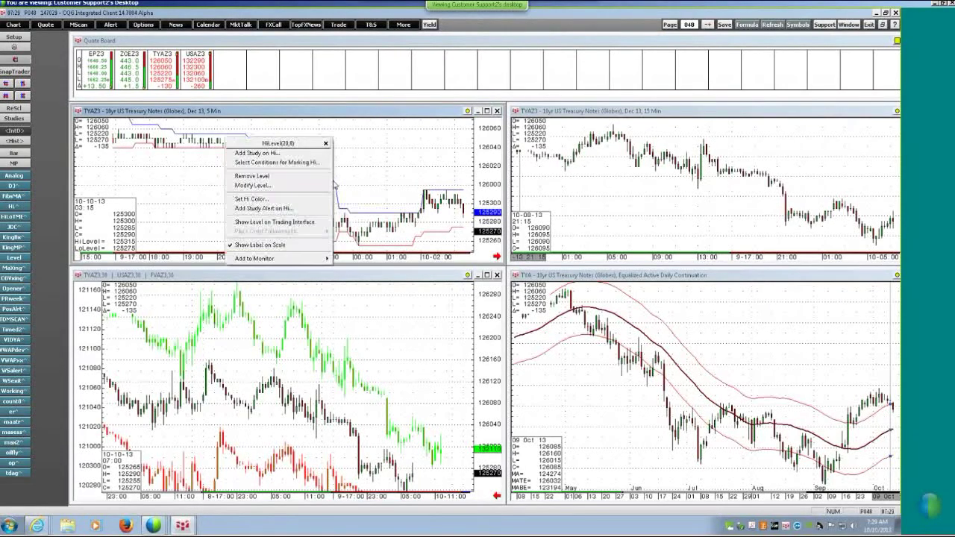
{"action": "left_click", "coordinate": [258, 187]}
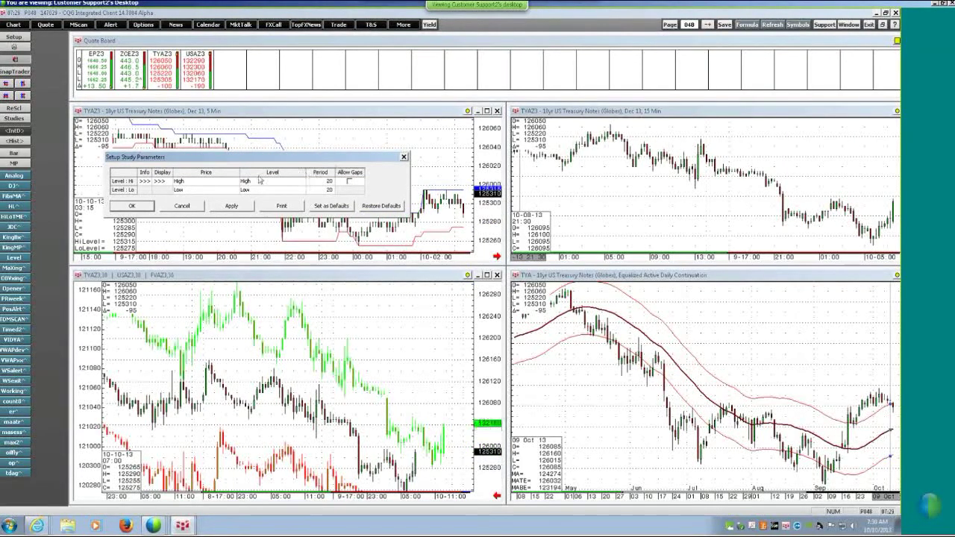
{"action": "left_click", "coordinate": [131, 205]}
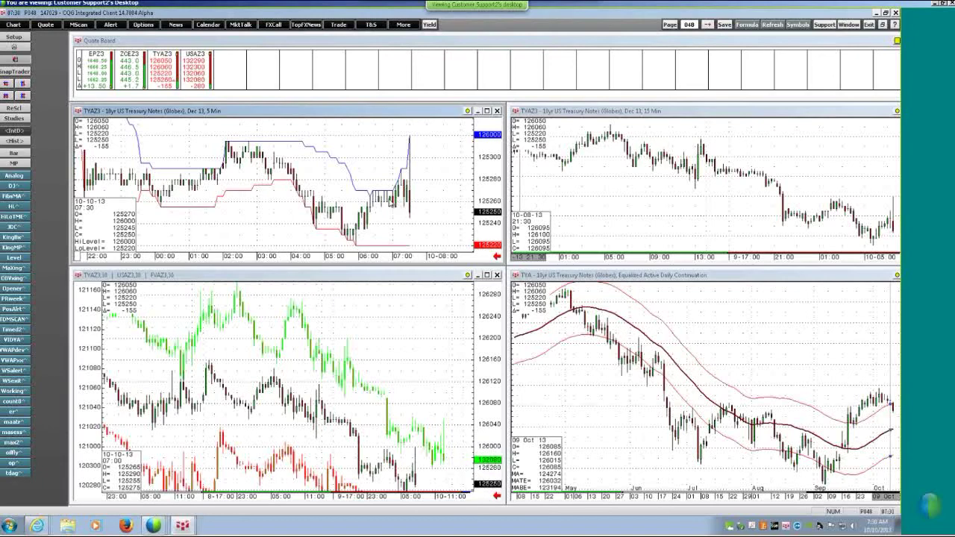
{"action": "mouse_move", "coordinate": [391, 205]}
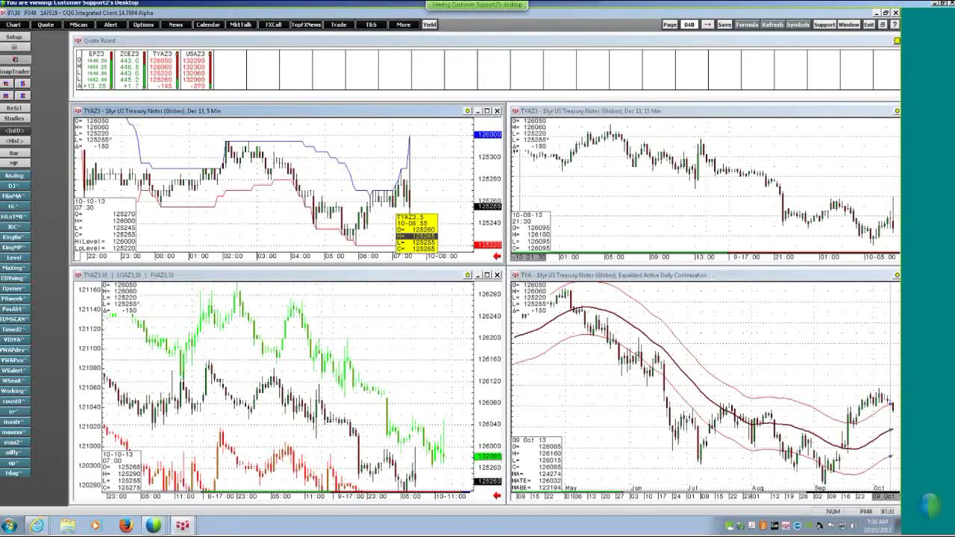
Reopen the full study list and add a Fibonacci Retracement shortcut from the Pointer Tools category, removing it again
{"action": "left_click", "coordinate": [13, 117]}
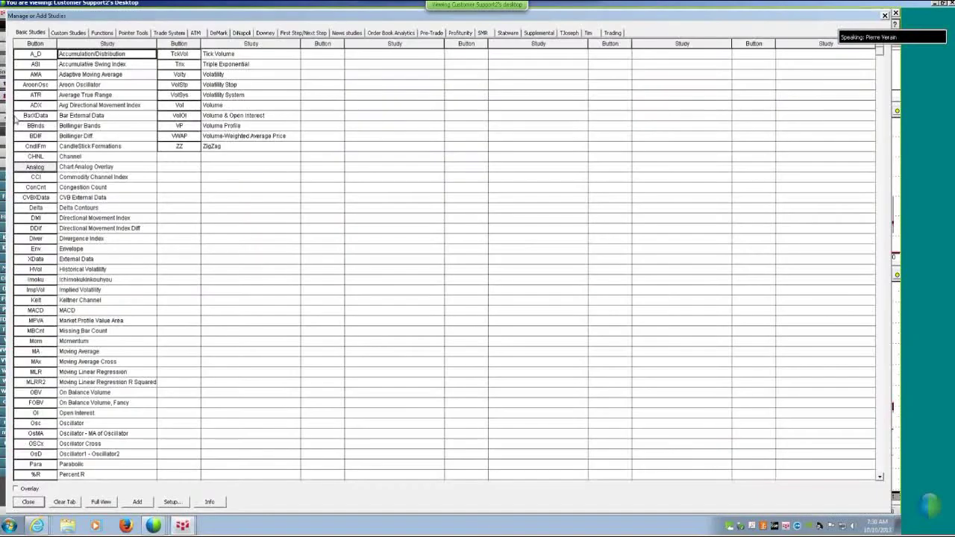
{"action": "left_click", "coordinate": [132, 33]}
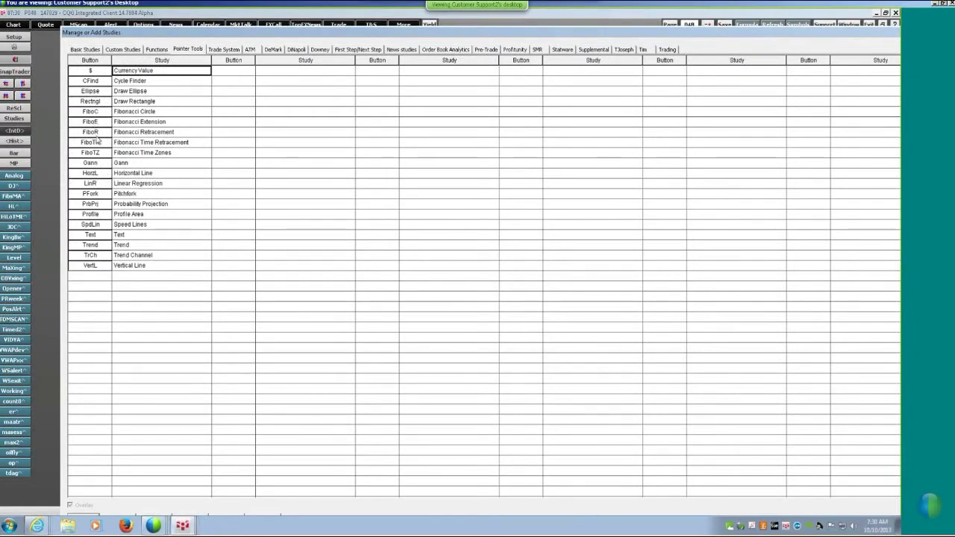
{"action": "left_click", "coordinate": [90, 132]}
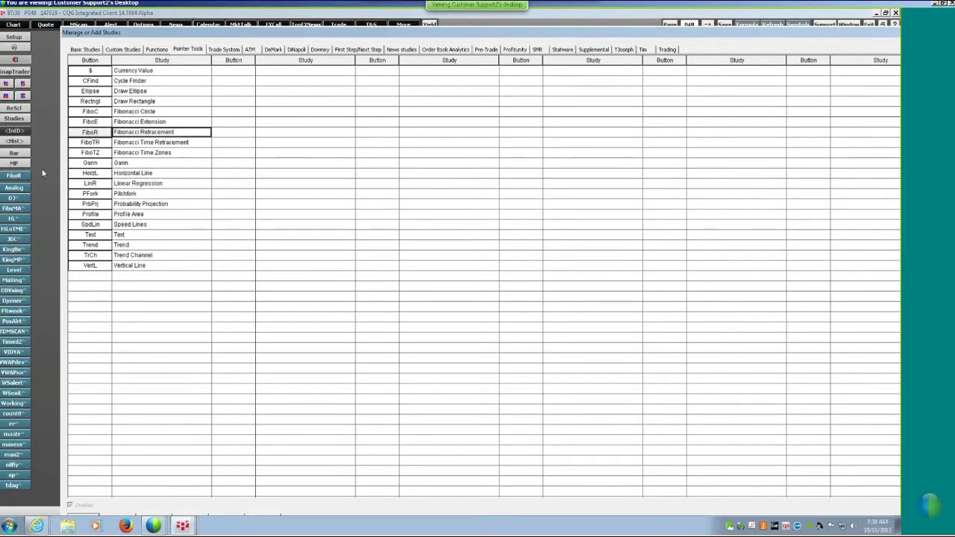
{"action": "left_click", "coordinate": [91, 133]}
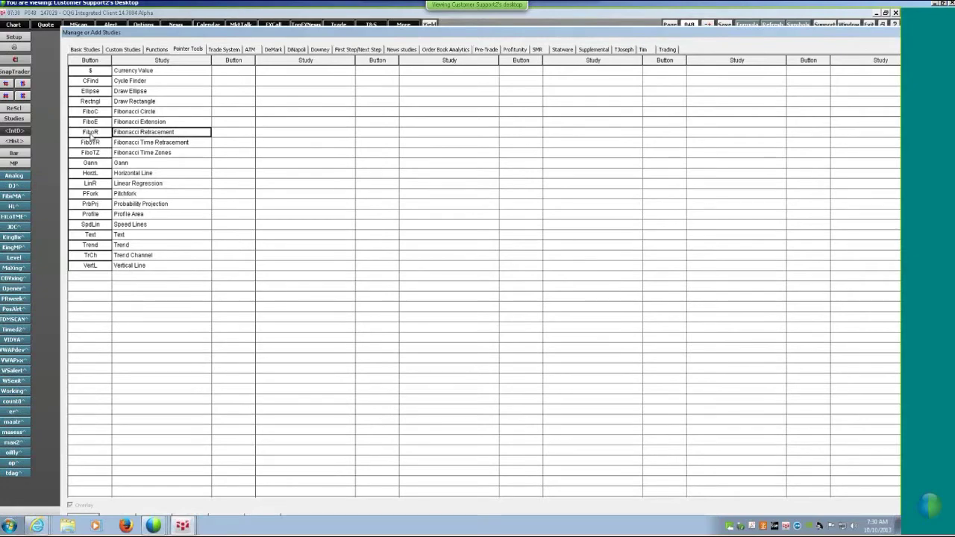
Find Level in the Functions category and remove its shortcut from the study shortcuts
{"action": "left_click", "coordinate": [124, 49]}
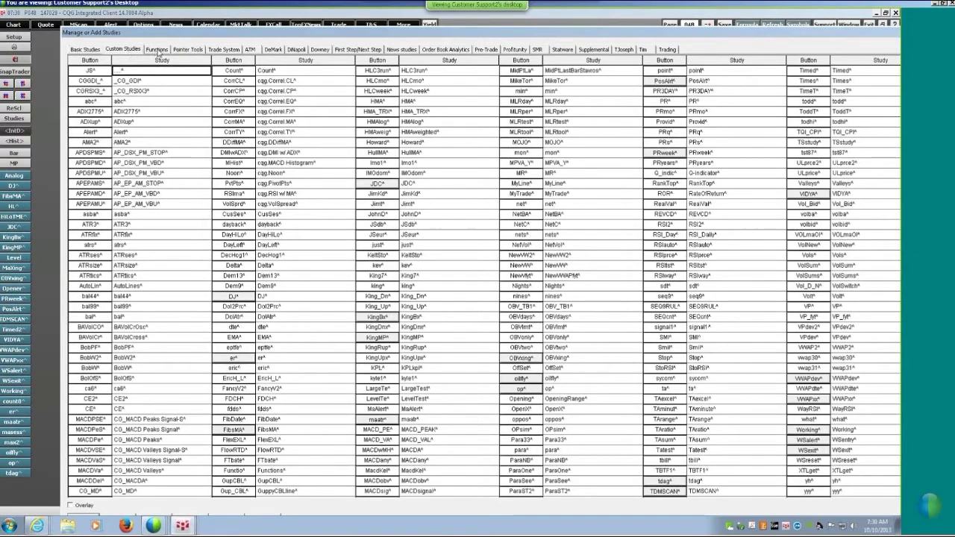
{"action": "left_click", "coordinate": [158, 50]}
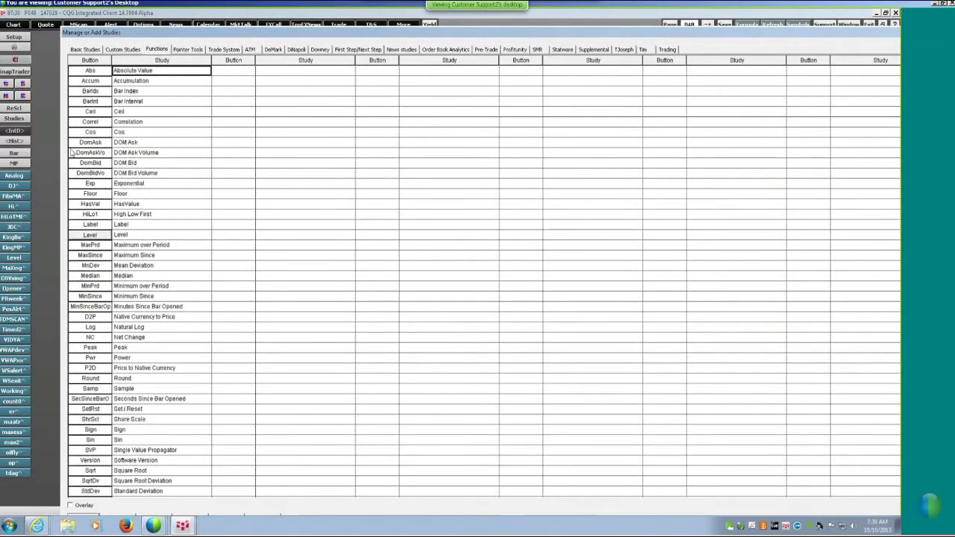
{"action": "left_click", "coordinate": [87, 234]}
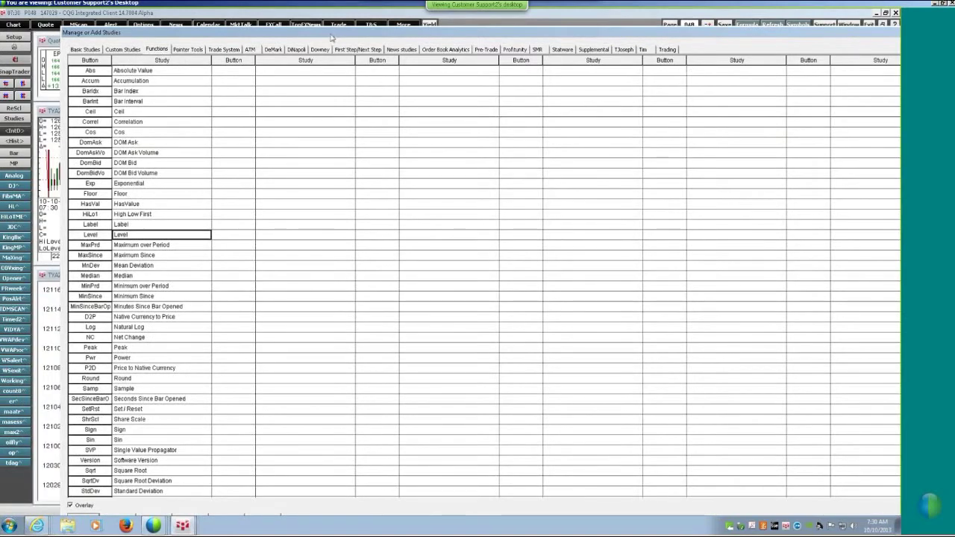
{"action": "left_click_drag", "start_coordinate": [307, 31], "coordinate": [279, 25]}
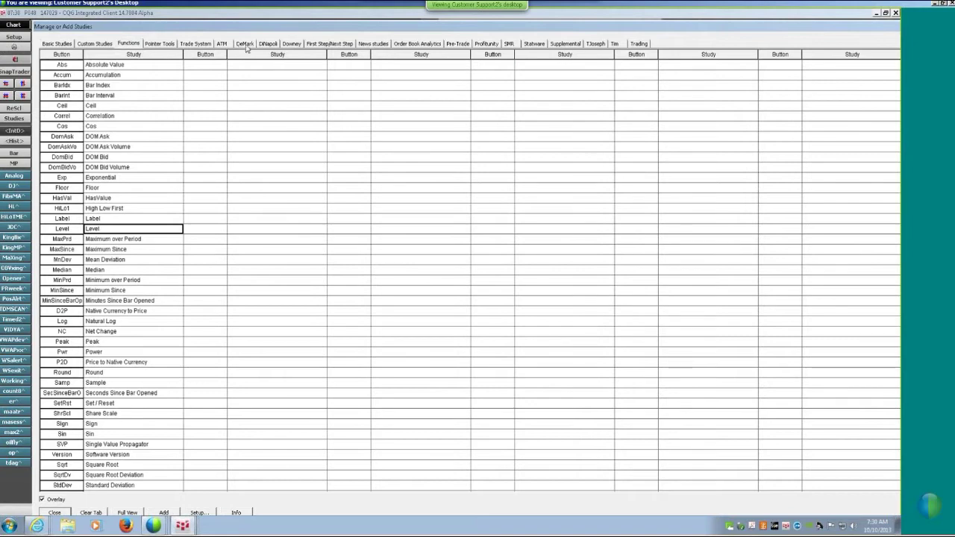
Look through the Order Book Analytics and Pre-Trade categories and add a shortcut for the TJoseph Elliott Wave study
{"action": "left_click", "coordinate": [420, 44]}
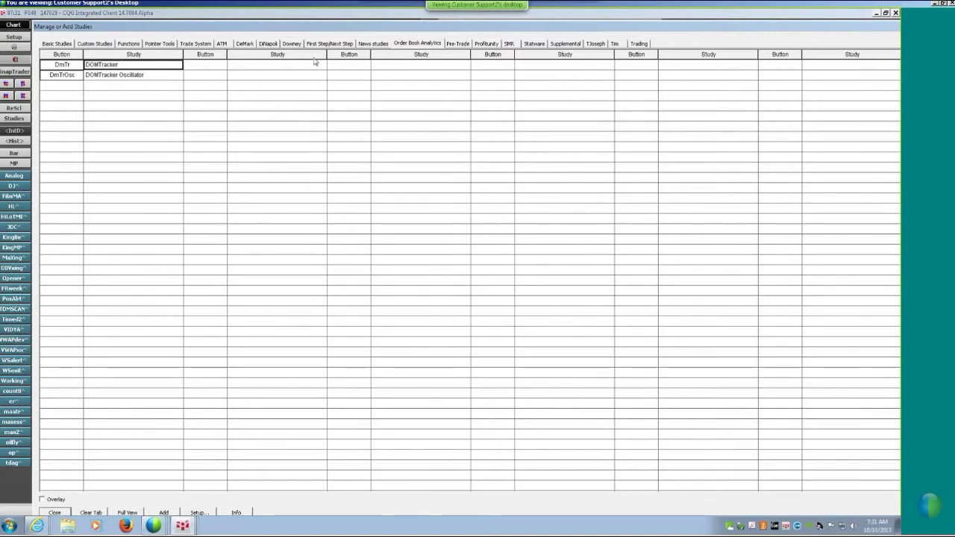
{"action": "left_click", "coordinate": [455, 43]}
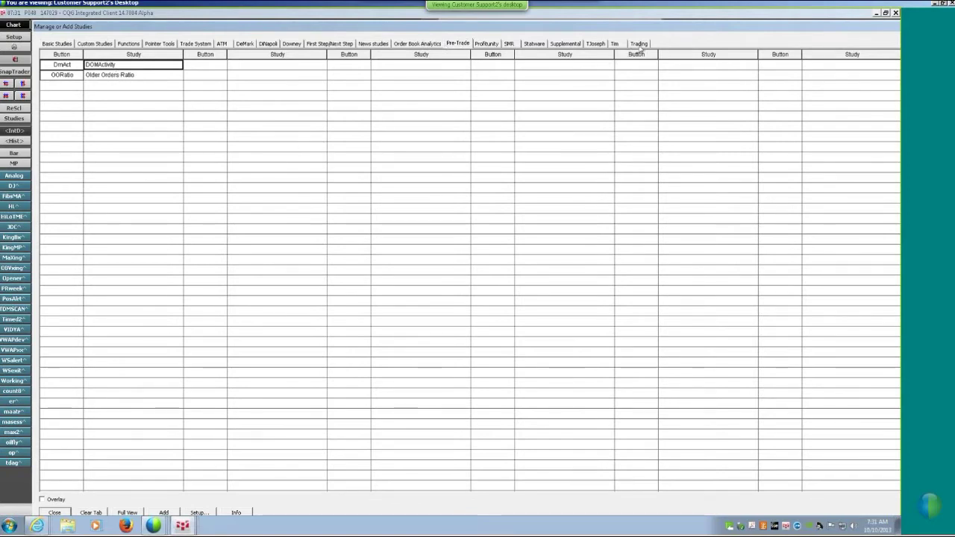
{"action": "left_click", "coordinate": [601, 47]}
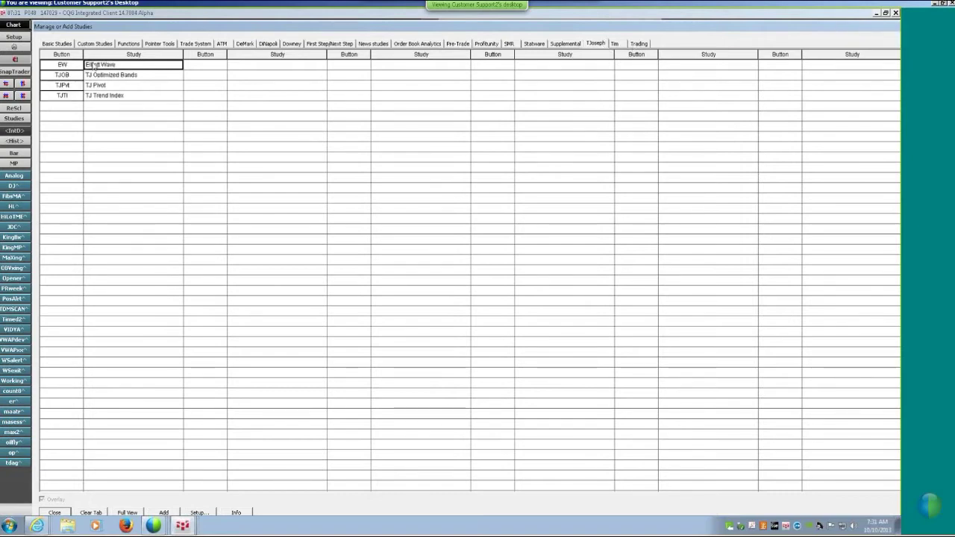
{"action": "left_click", "coordinate": [70, 67]}
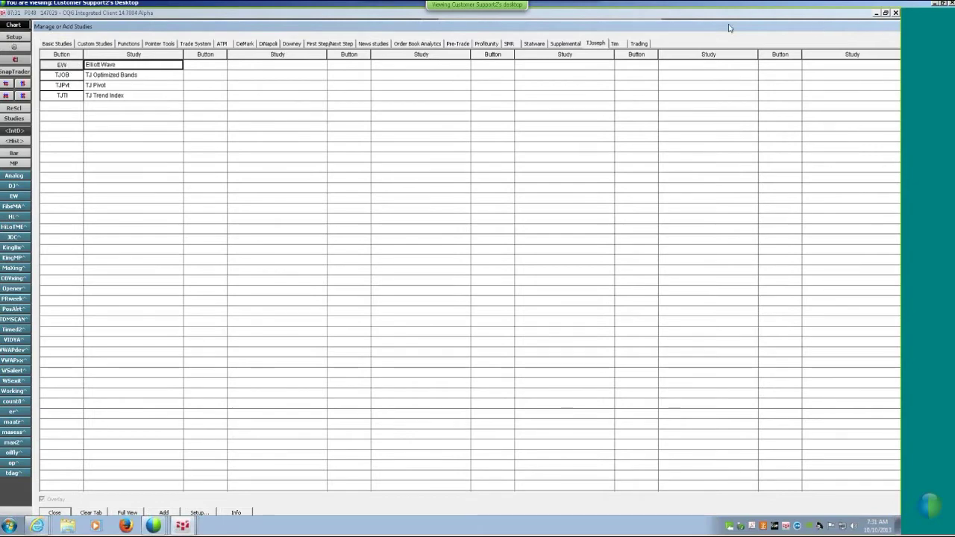
Close the study list and apply the Elliott Wave study to the 15-minute TYAZ3 chart
{"action": "left_click_drag", "start_coordinate": [730, 28], "coordinate": [650, 27]}
{"action": "left_click", "coordinate": [821, 28]}
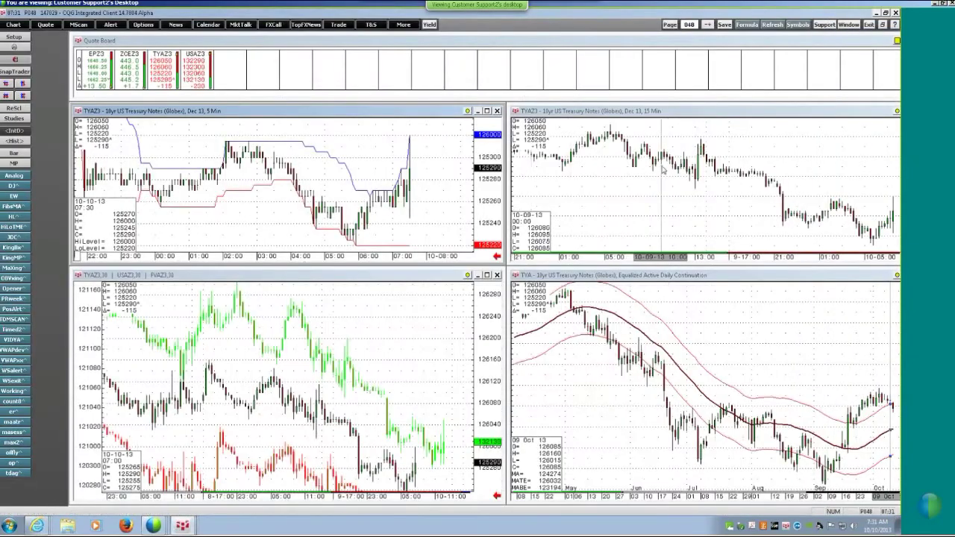
{"action": "left_click", "coordinate": [26, 199]}
{"action": "scroll", "coordinate": [639, 204], "scroll_direction": "down", "scroll_amount": 5}
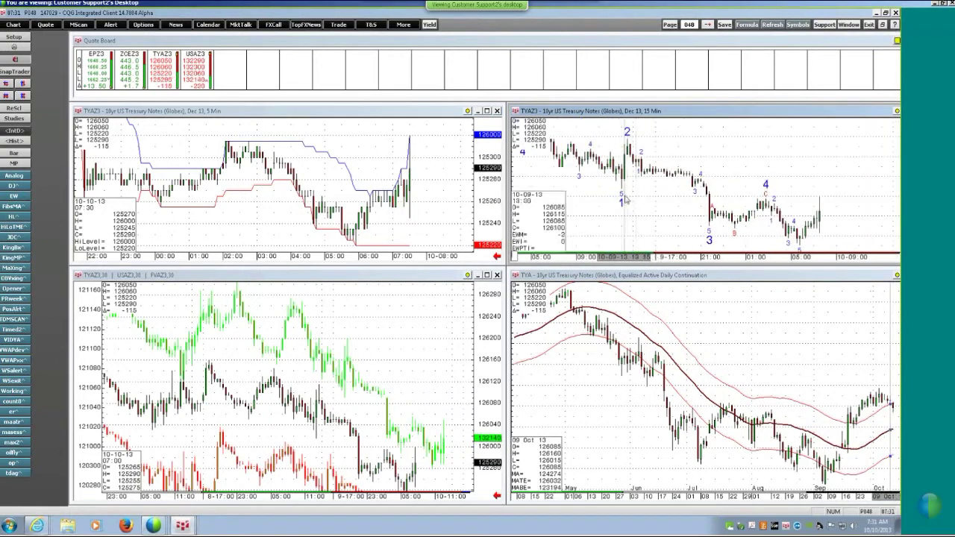
Open the Elliott Wave study's parameters, read its linked help page, and accept the parameters
{"action": "right_click", "coordinate": [625, 205]}
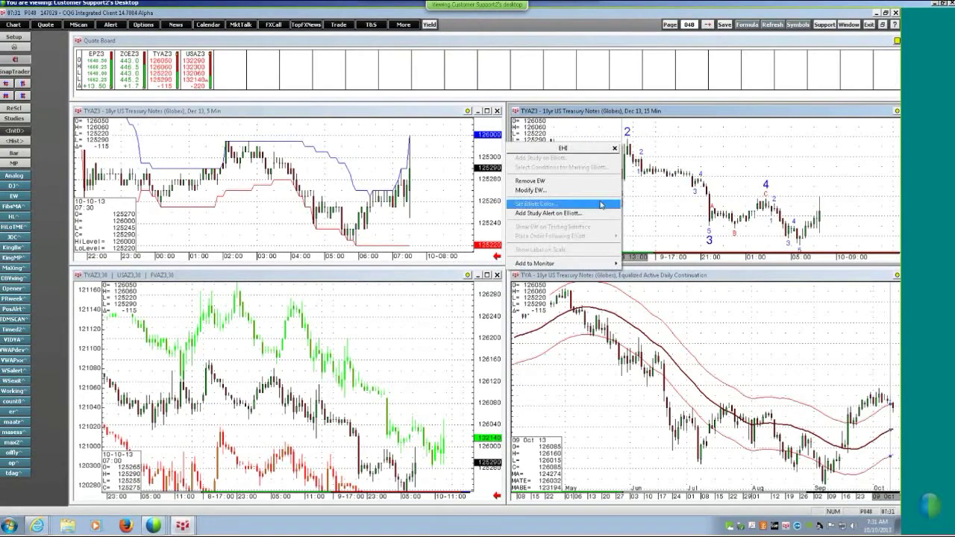
{"action": "left_click", "coordinate": [540, 192]}
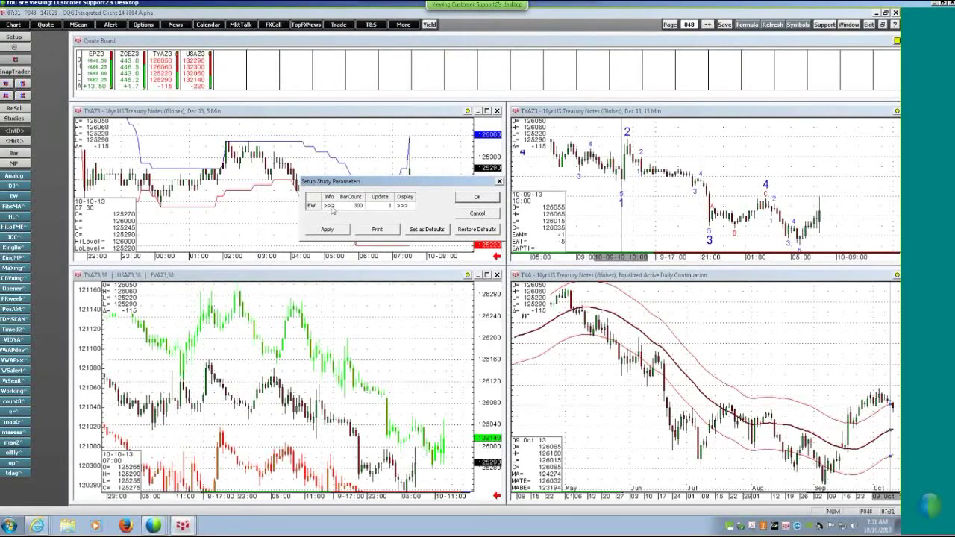
{"action": "left_click", "coordinate": [328, 208]}
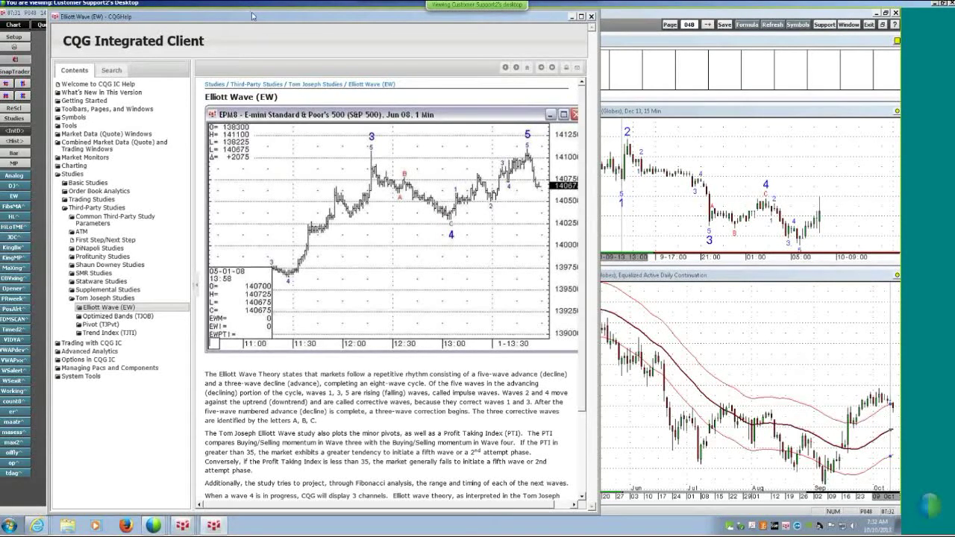
{"action": "left_click_drag", "start_coordinate": [256, 59], "coordinate": [263, 57]}
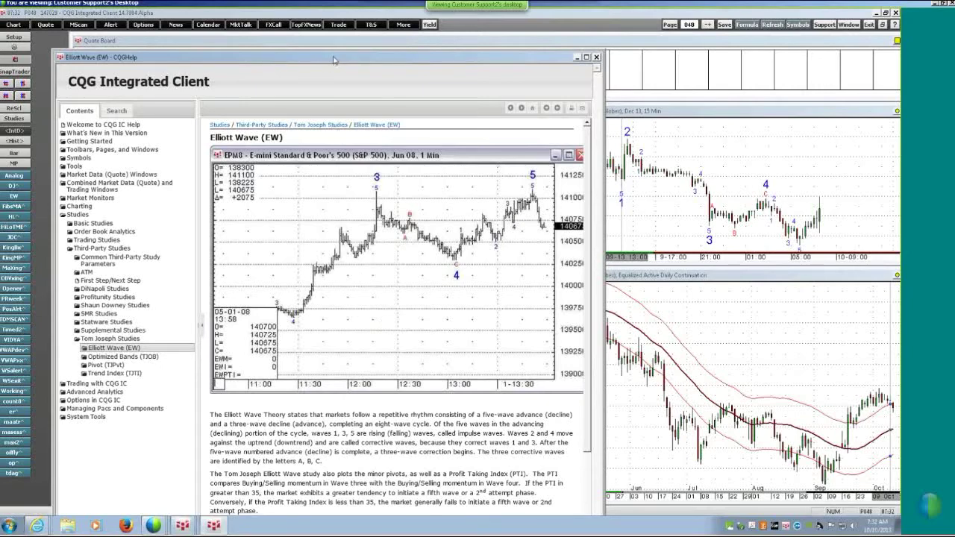
{"action": "left_click_drag", "start_coordinate": [332, 62], "coordinate": [333, 63]}
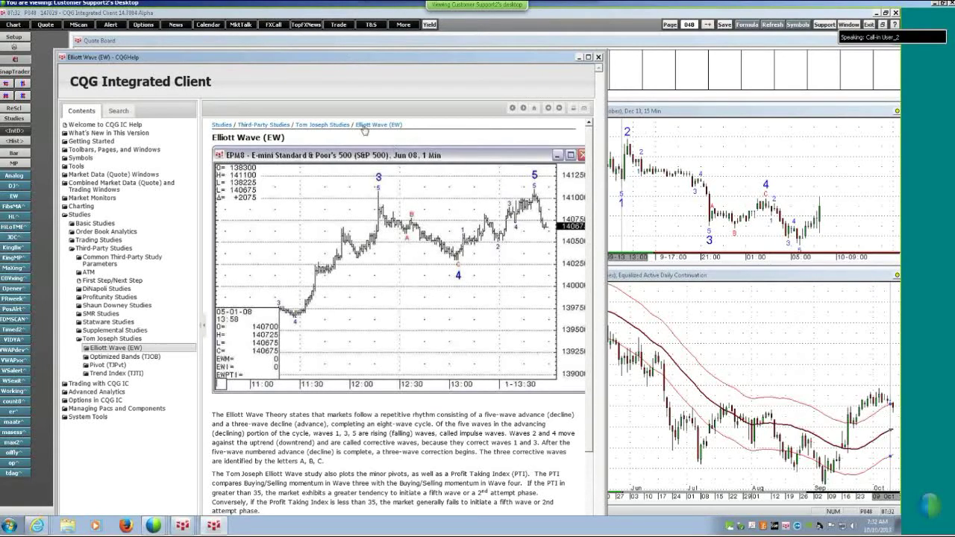
{"action": "left_click_drag", "start_coordinate": [459, 59], "coordinate": [465, 55]}
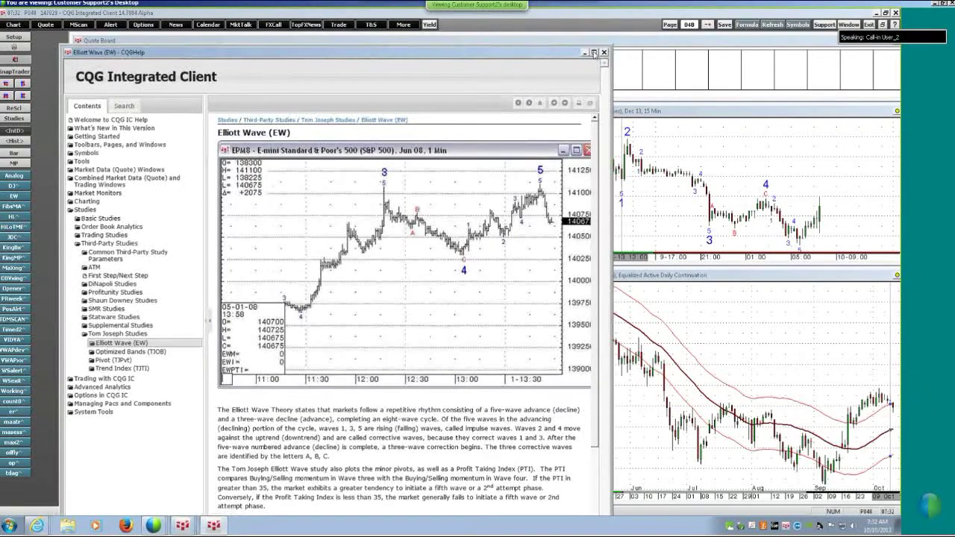
{"action": "left_click", "coordinate": [605, 52]}
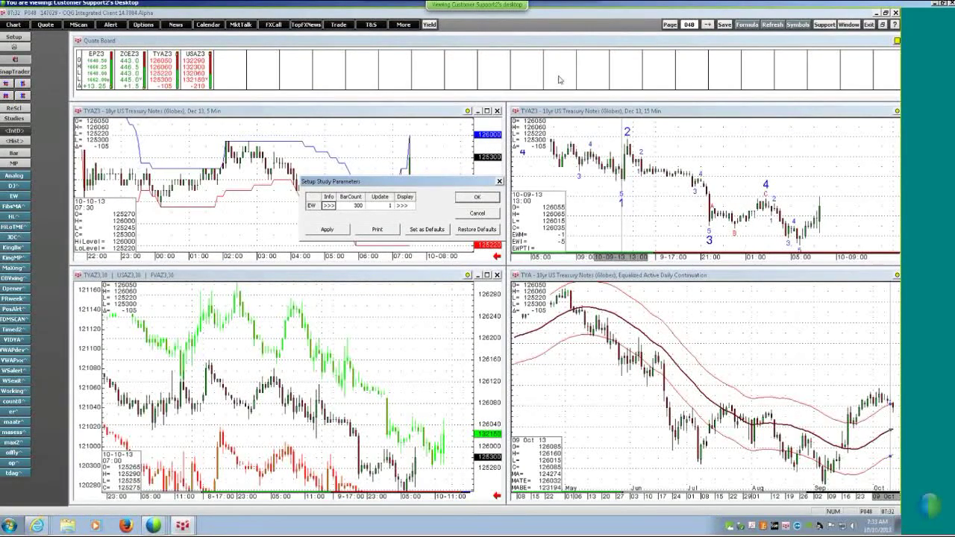
{"action": "left_click_drag", "start_coordinate": [410, 182], "coordinate": [404, 181]}
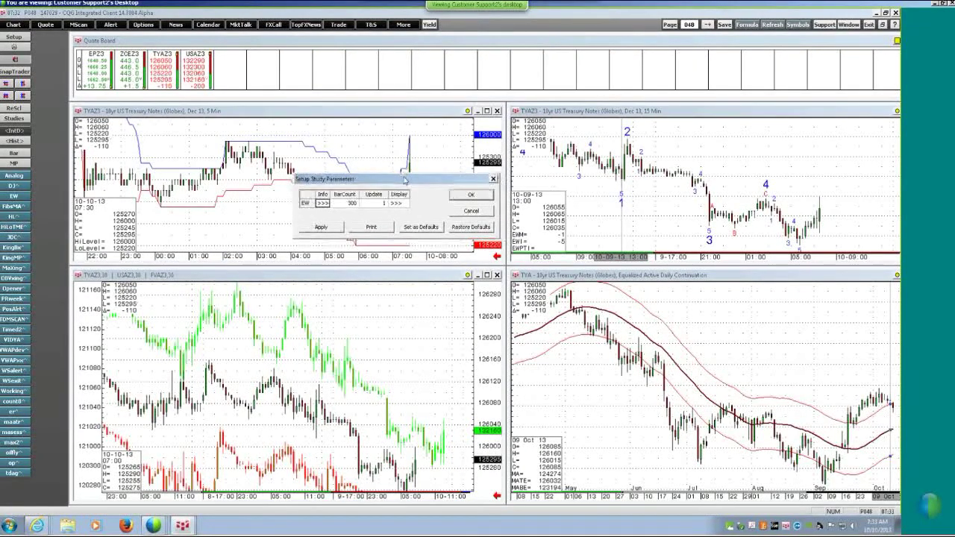
{"action": "left_click", "coordinate": [474, 195]}
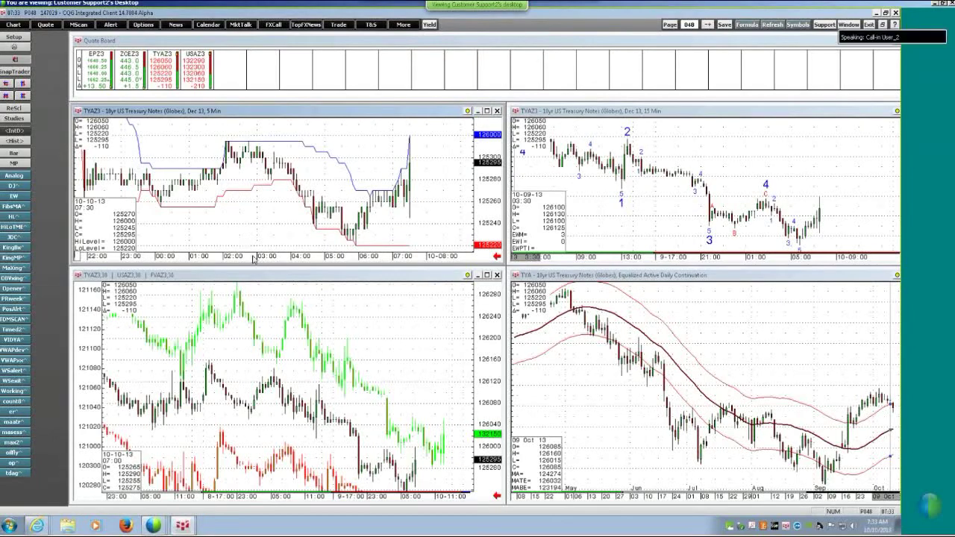
Expand the time scale and compress the price scale of the 5-minute TYAZ3 chart
{"action": "mouse_move", "coordinate": [256, 259]}
{"action": "left_mouse_down"}
{"action": "mouse_move", "coordinate": [240, 255]}
{"action": "mouse_move", "coordinate": [262, 258]}
{"action": "left_mouse_up"}
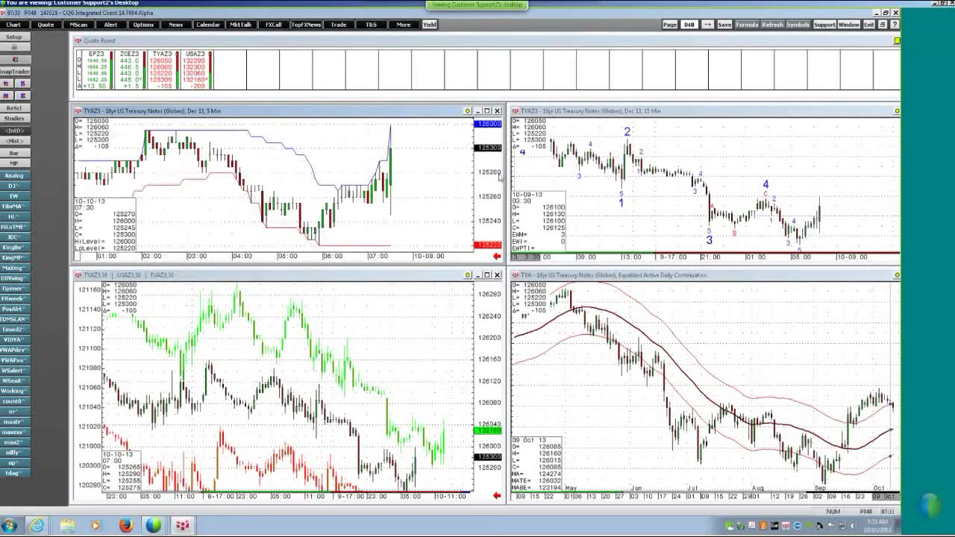
{"action": "left_click_drag", "start_coordinate": [489, 166], "coordinate": [487, 195]}
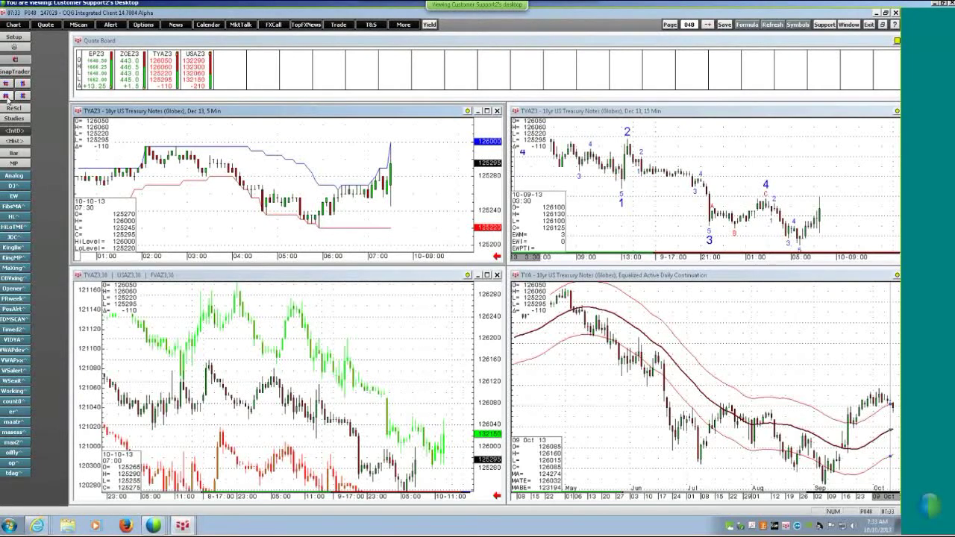
{"action": "left_click", "coordinate": [6, 97]}
{"action": "left_click", "coordinate": [7, 97]}
{"action": "left_click", "coordinate": [6, 97]}
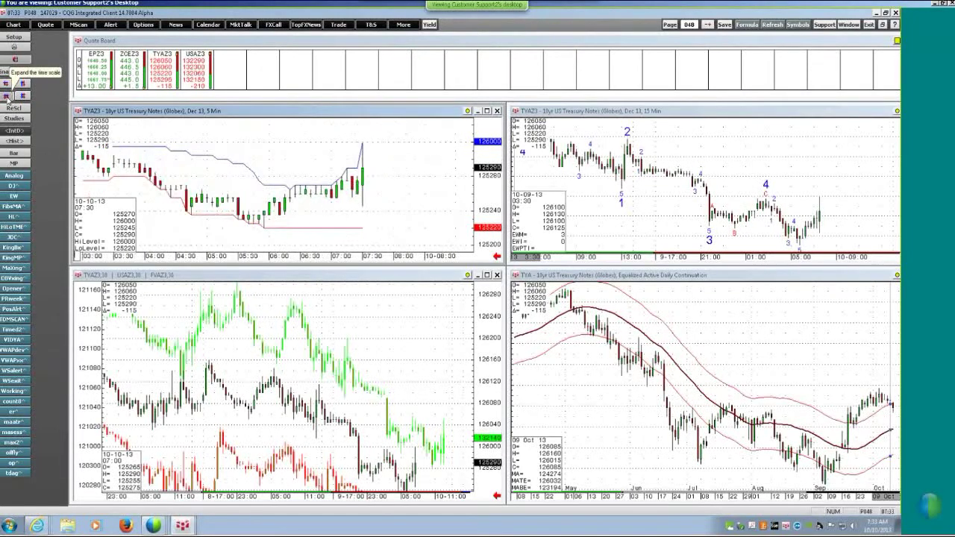
{"action": "left_click", "coordinate": [6, 97]}
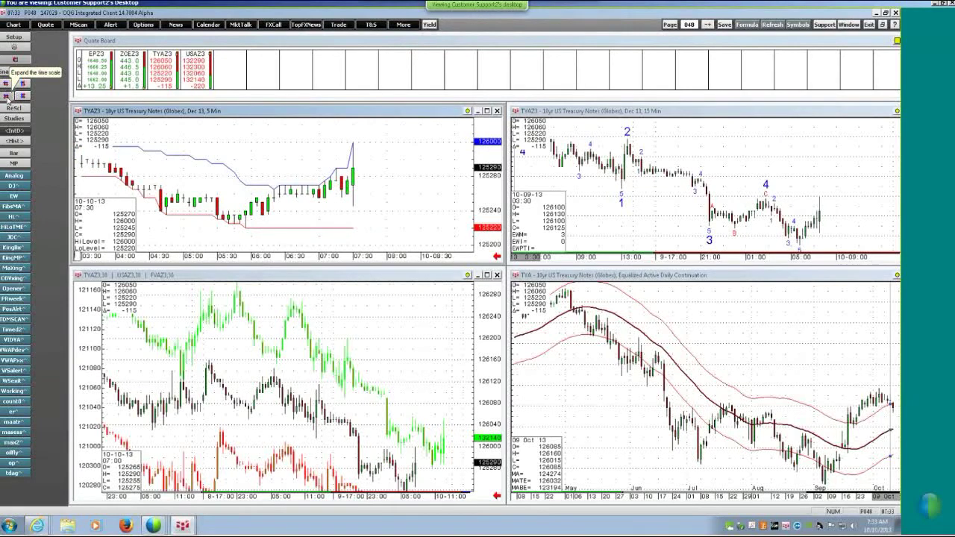
Compress the time scale of the 5-minute TYAZ3 chart to show more bars
{"action": "left_click", "coordinate": [6, 97]}
{"action": "left_click", "coordinate": [7, 97]}
{"action": "left_click", "coordinate": [7, 97]}
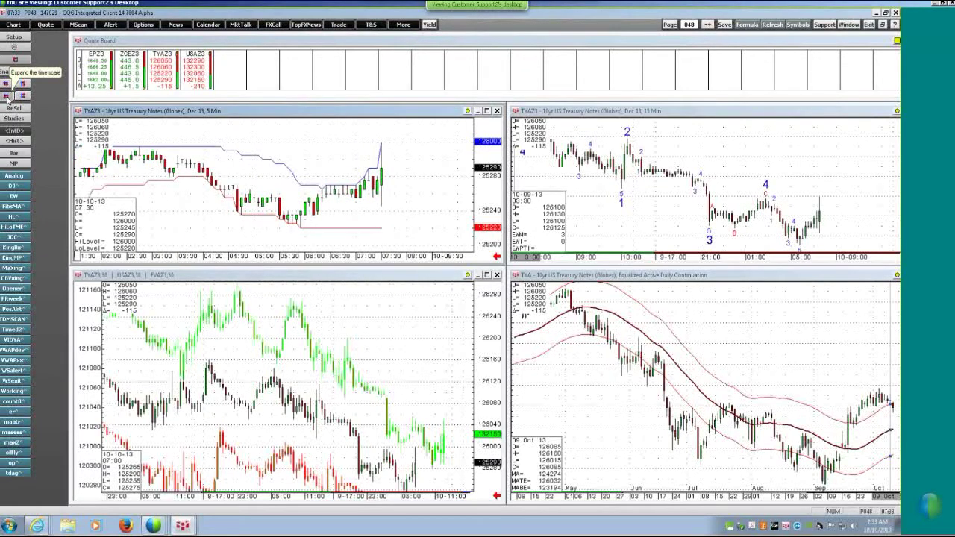
{"action": "left_click", "coordinate": [6, 97]}
Scroll the 5-minute TYAZ3 chart back to earlier bars and partway forward again
{"action": "left_click", "coordinate": [7, 85]}
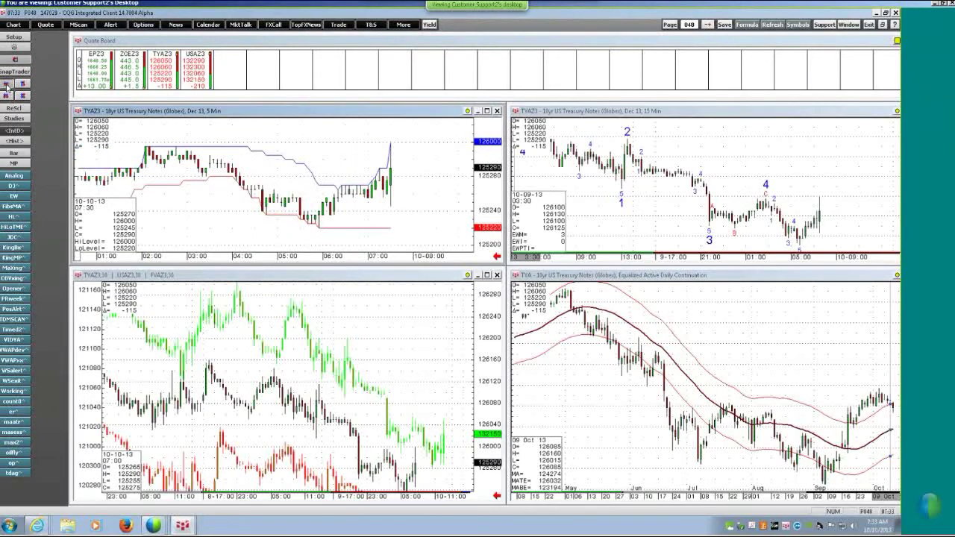
{"action": "left_click", "coordinate": [7, 84]}
{"action": "left_click", "coordinate": [7, 85]}
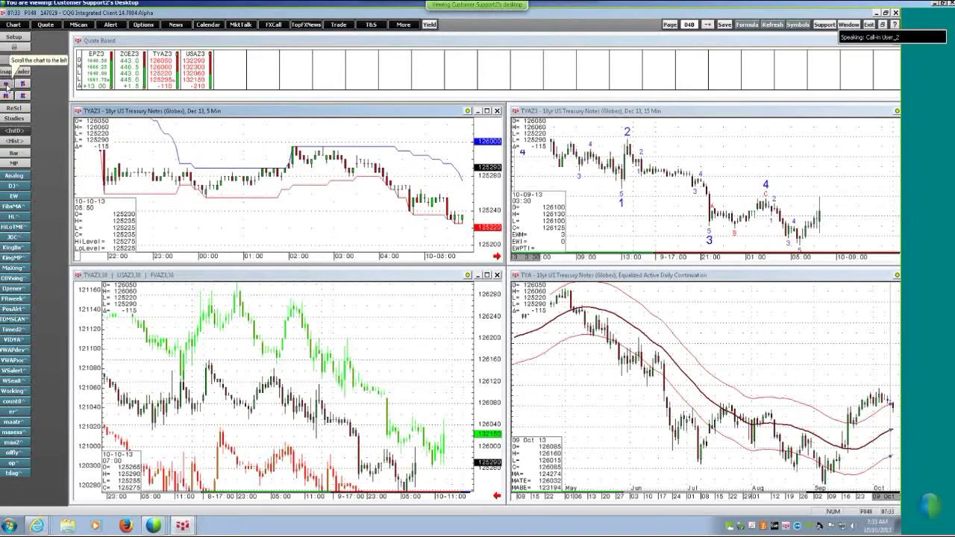
{"action": "left_click", "coordinate": [7, 84]}
{"action": "left_click", "coordinate": [7, 85]}
{"action": "mouse_move", "coordinate": [162, 190]}
{"action": "left_mouse_down"}
{"action": "mouse_move", "coordinate": [354, 209]}
{"action": "mouse_move", "coordinate": [166, 205]}
{"action": "left_mouse_up"}
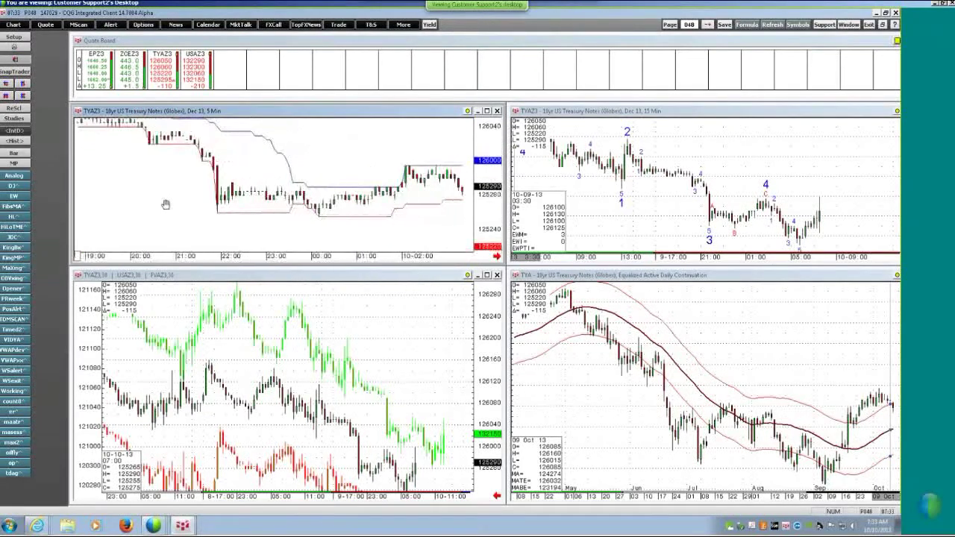
{"action": "left_click", "coordinate": [7, 84]}
{"action": "left_click", "coordinate": [6, 85]}
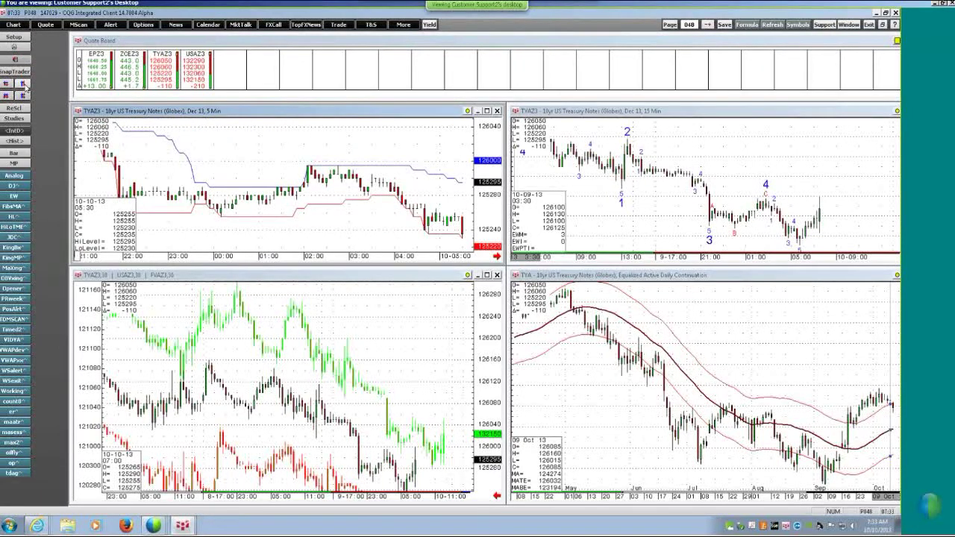
Scroll the 5-minute TYAZ3 chart up along the price axis and back down
{"action": "left_click", "coordinate": [24, 84]}
{"action": "left_click", "coordinate": [24, 85]}
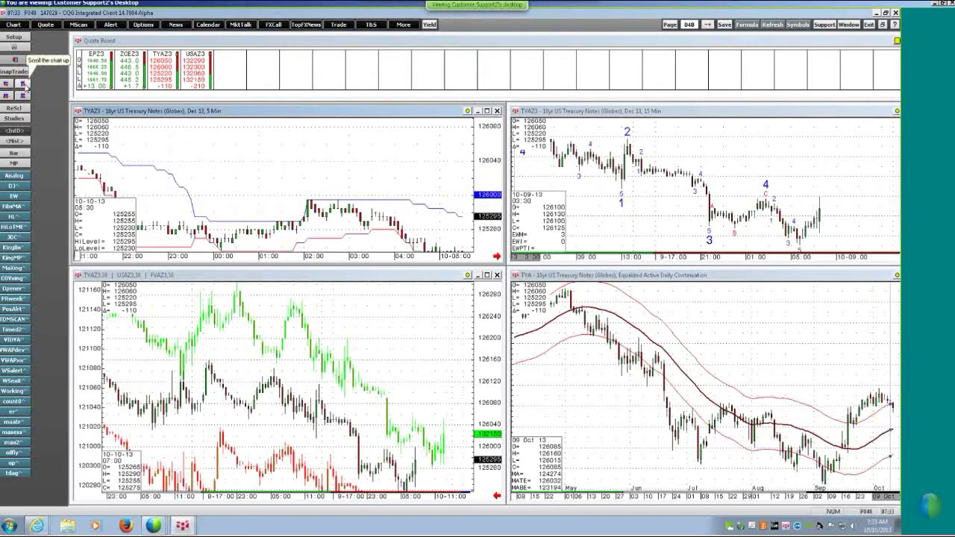
{"action": "left_click", "coordinate": [24, 84]}
{"action": "left_click", "coordinate": [24, 84]}
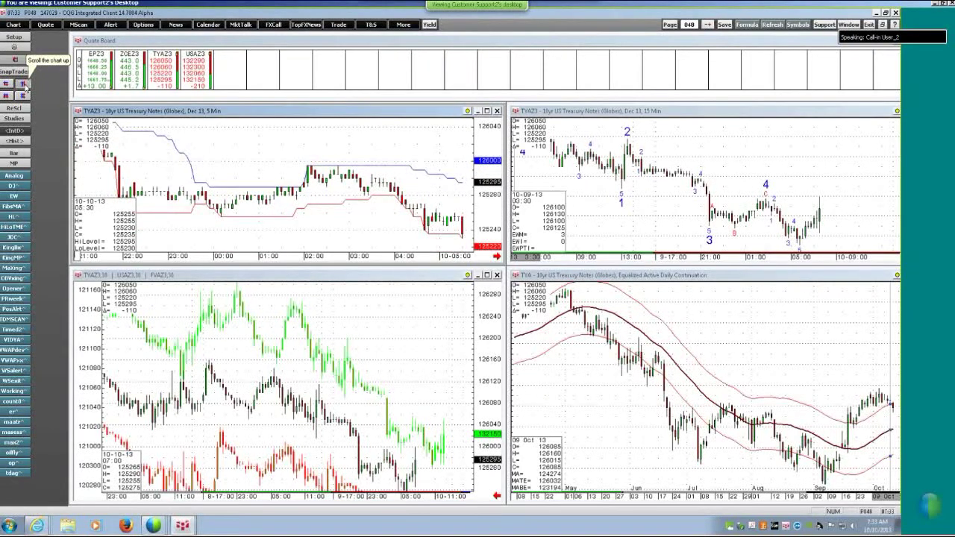
Expand the price scale of the 5-minute TYAZ3 chart and compress it back slightly
{"action": "left_click", "coordinate": [25, 96]}
{"action": "left_click", "coordinate": [24, 97]}
{"action": "left_click", "coordinate": [25, 97]}
{"action": "left_click", "coordinate": [25, 96]}
{"action": "left_click", "coordinate": [25, 96]}
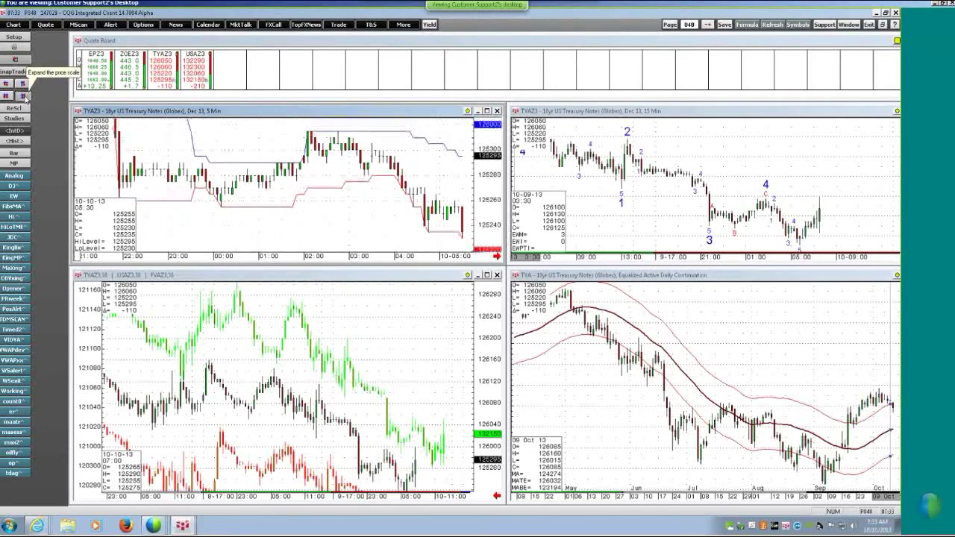
{"action": "left_click", "coordinate": [24, 96]}
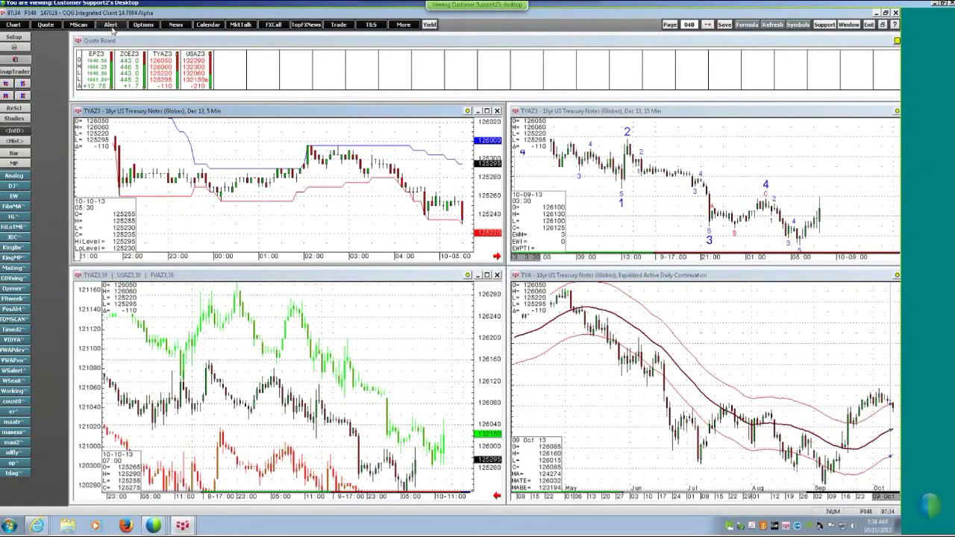
Add a price alert for the EP symbol with an Above level of 1662.25
{"action": "left_click", "coordinate": [113, 27]}
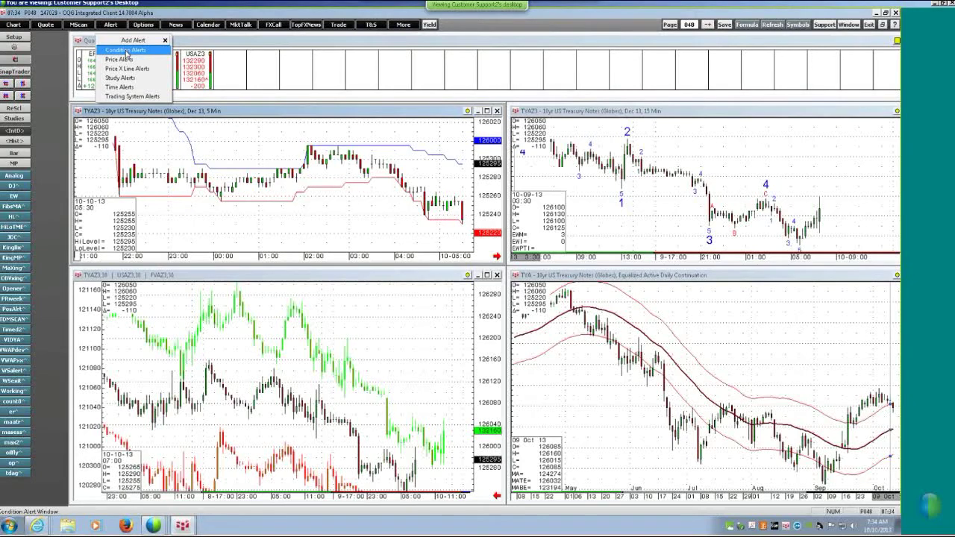
{"action": "left_click", "coordinate": [119, 59]}
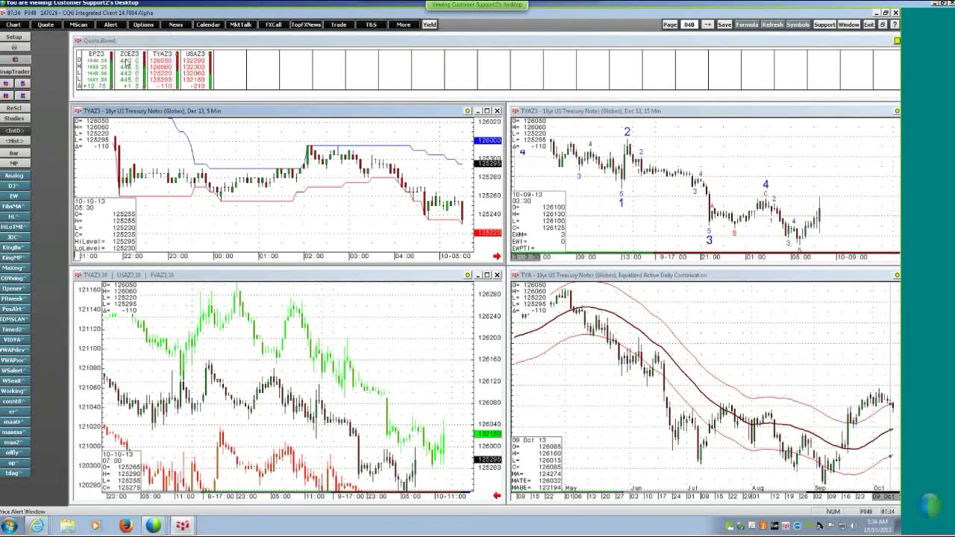
{"action": "left_click", "coordinate": [308, 157]}
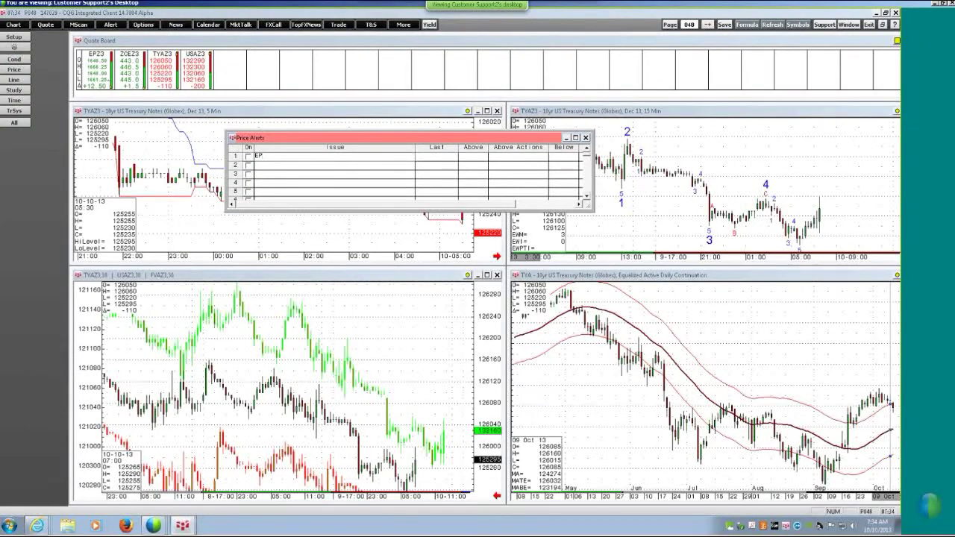
{"action": "left_click", "coordinate": [436, 160]}
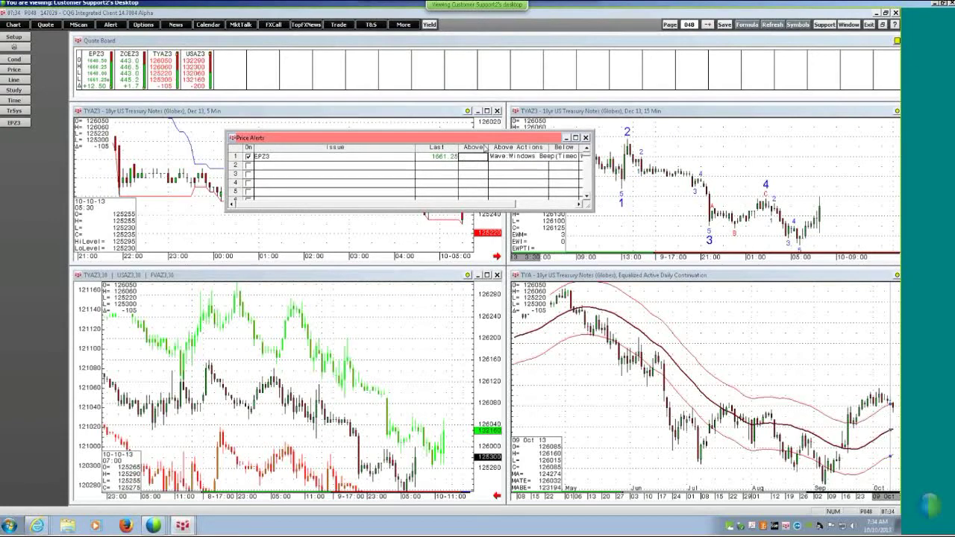
{"action": "type", "text": "1062."}
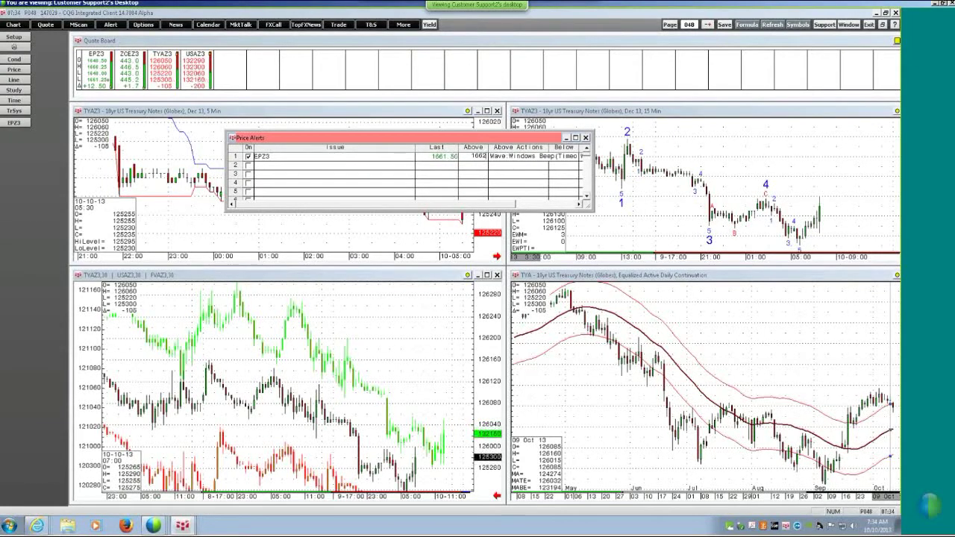
{"action": "type", "text": "25"}
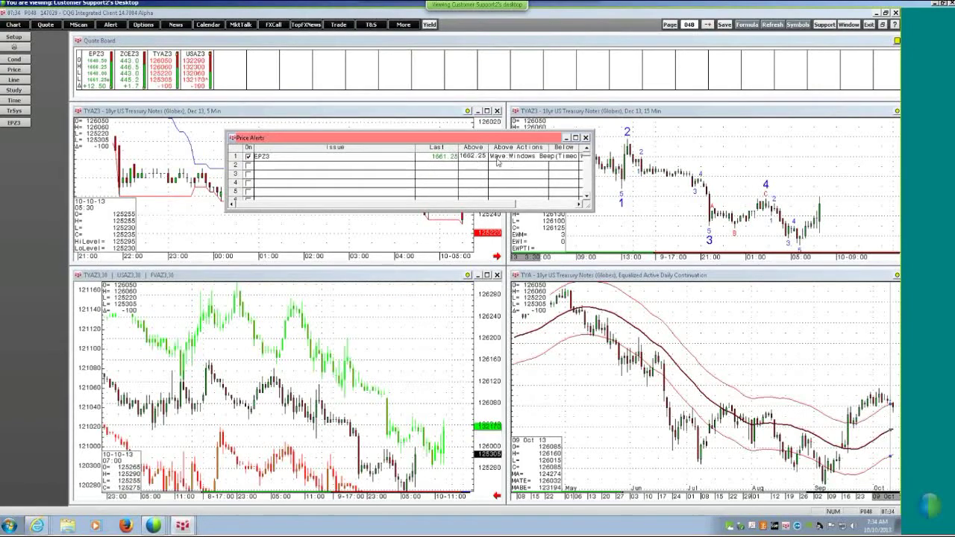
Widen the Price Alerts window to reveal the Below and Note columns, reposition it and close it
{"action": "left_click_drag", "start_coordinate": [593, 179], "coordinate": [667, 179]}
{"action": "left_click_drag", "start_coordinate": [427, 144], "coordinate": [384, 149]}
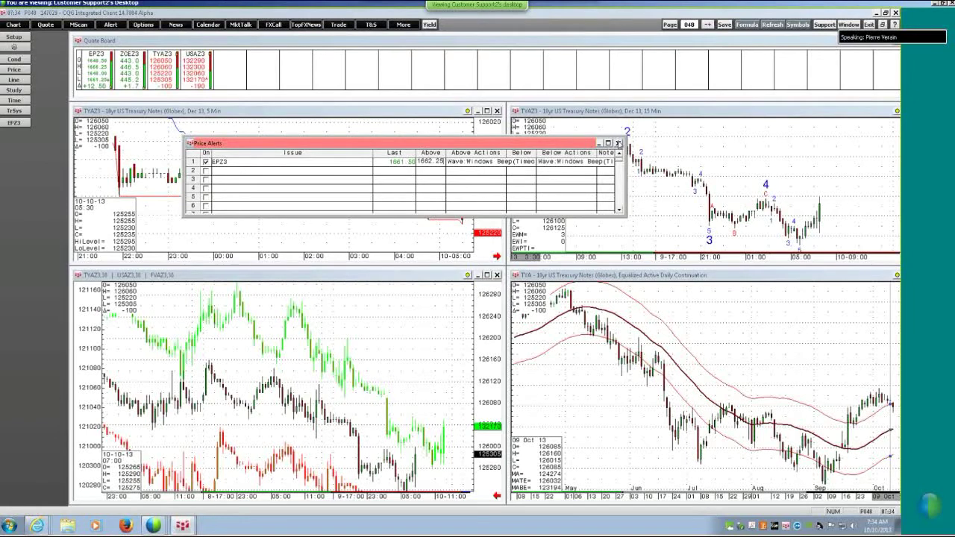
{"action": "left_click_drag", "start_coordinate": [471, 144], "coordinate": [473, 191]}
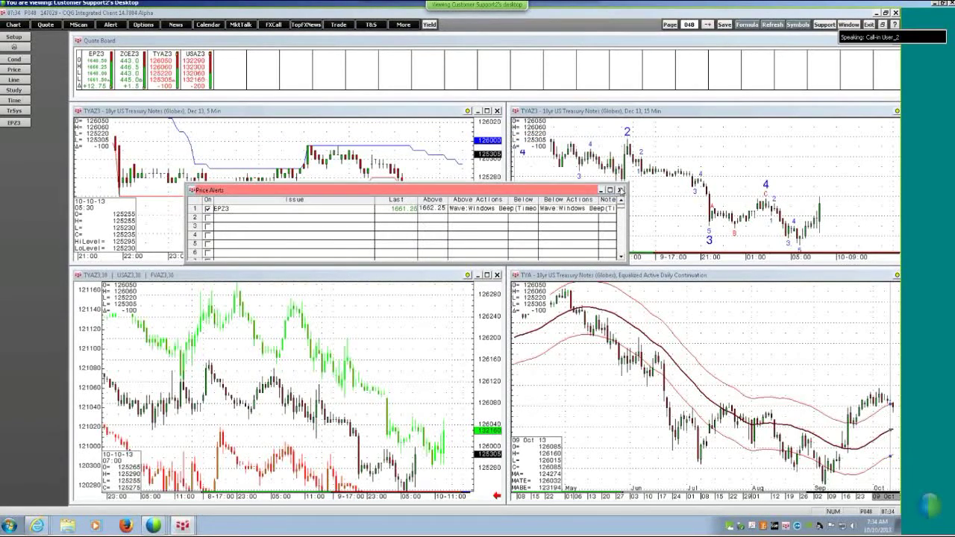
{"action": "left_click", "coordinate": [620, 190]}
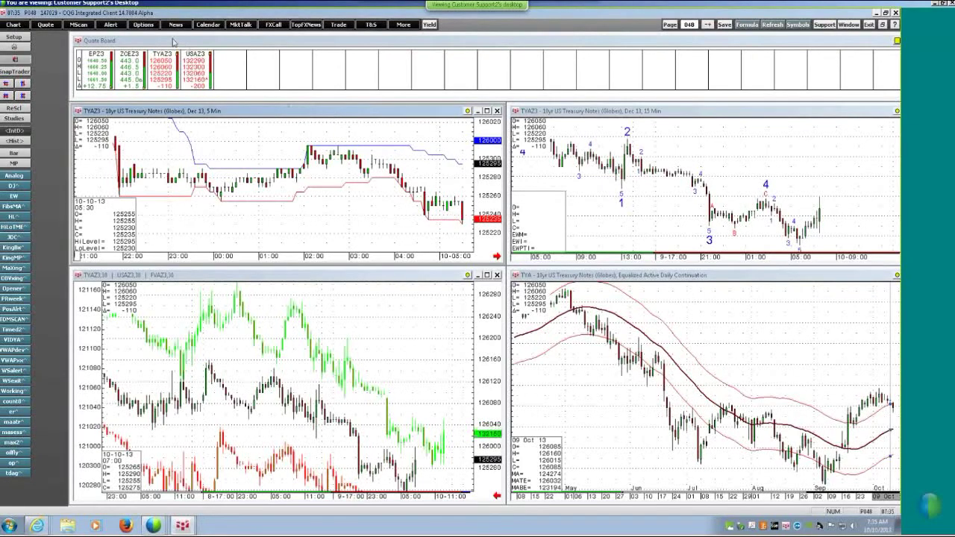
Review the order placement and sound actions of the EPZ3 Above price alert, accept them and close the alert list
{"action": "left_click", "coordinate": [116, 24]}
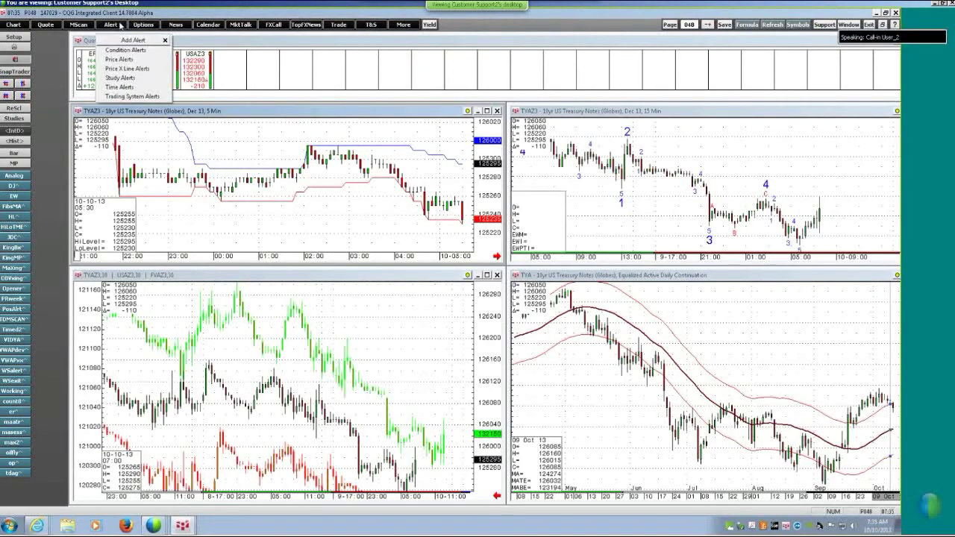
{"action": "left_click", "coordinate": [127, 59]}
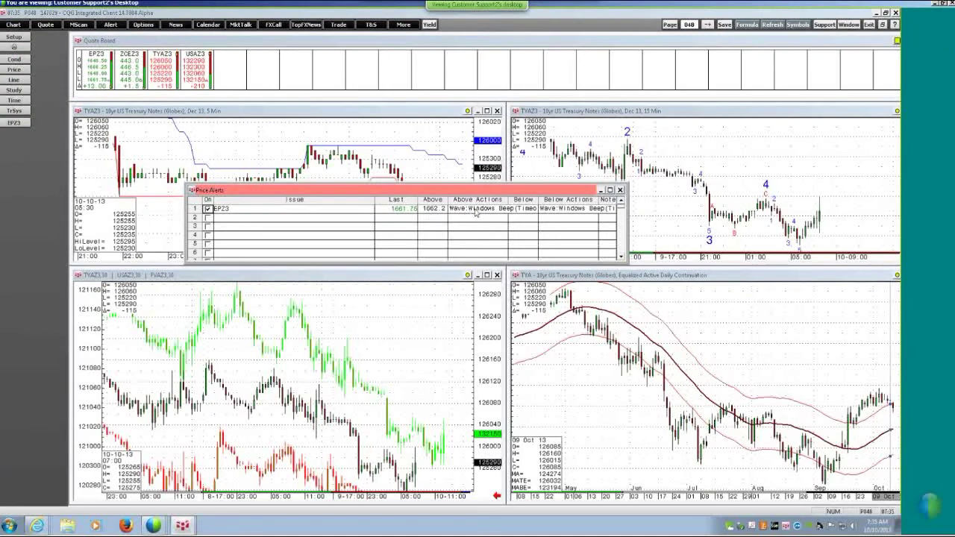
{"action": "double_click", "coordinate": [475, 209]}
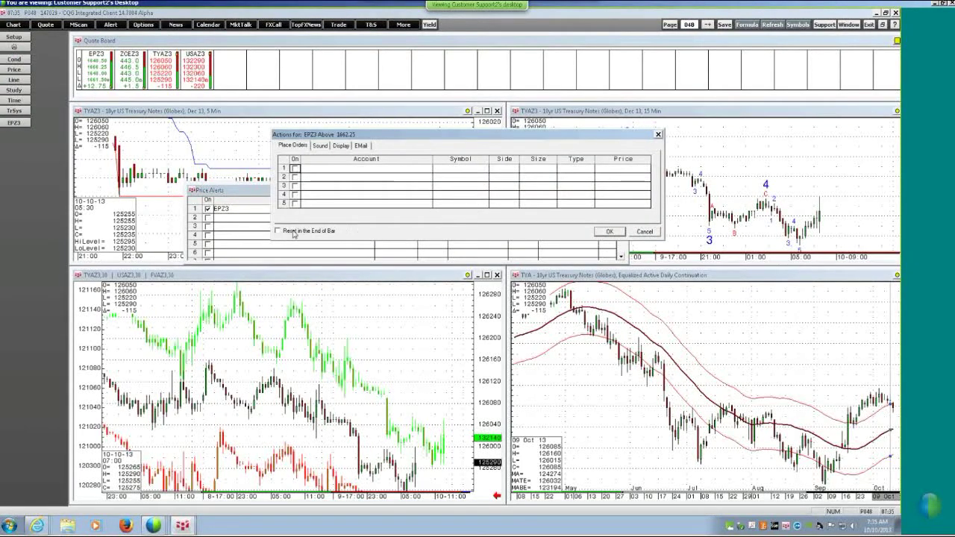
{"action": "left_click", "coordinate": [323, 147]}
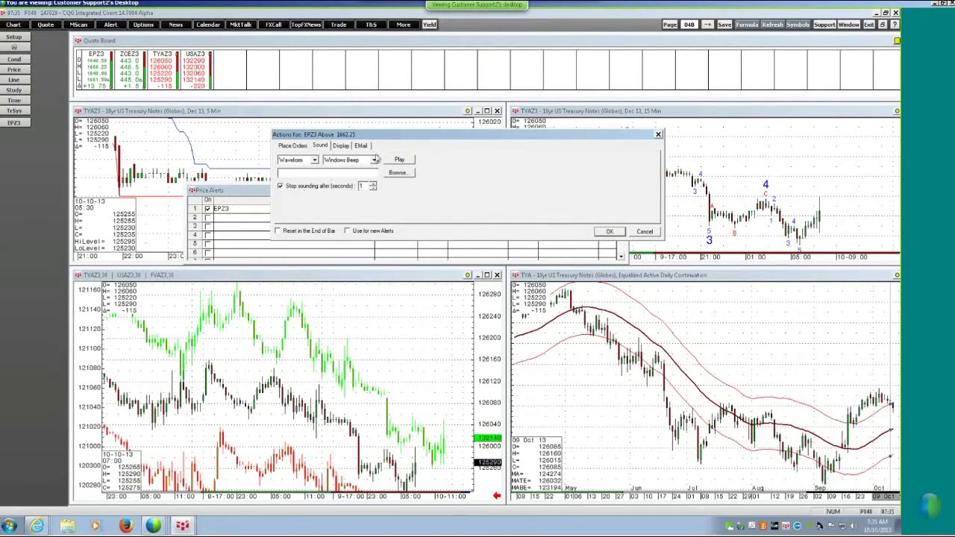
{"action": "left_click_drag", "start_coordinate": [388, 136], "coordinate": [382, 137]}
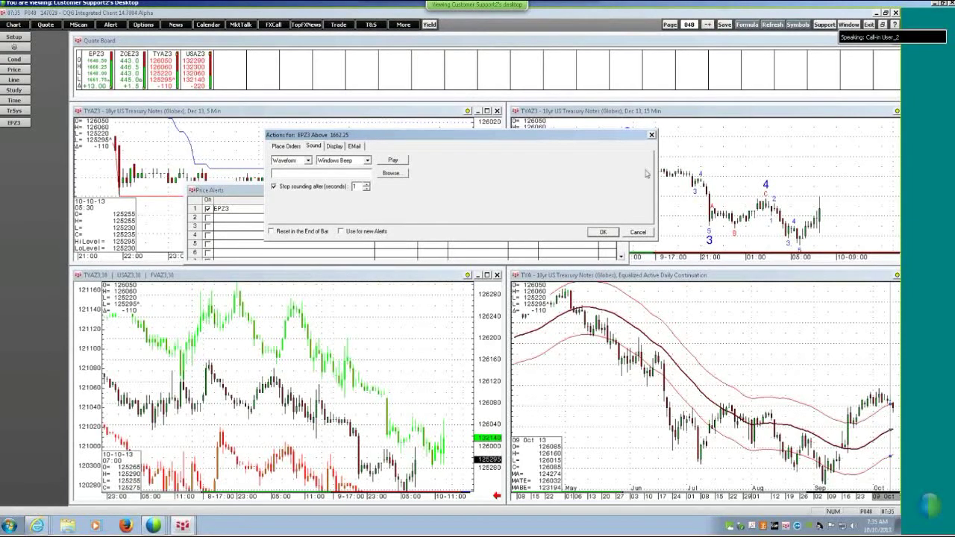
{"action": "left_click", "coordinate": [603, 232]}
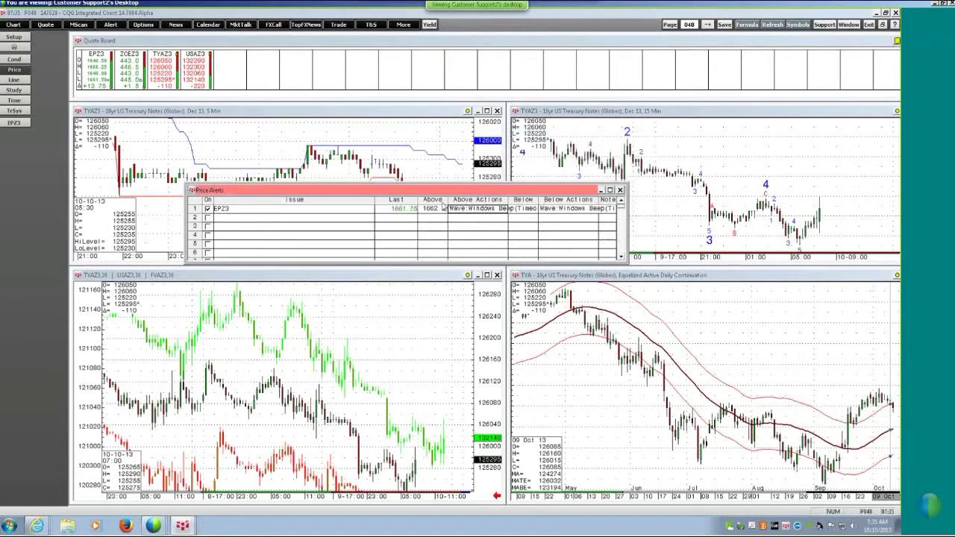
{"action": "left_click_drag", "start_coordinate": [462, 187], "coordinate": [448, 180]}
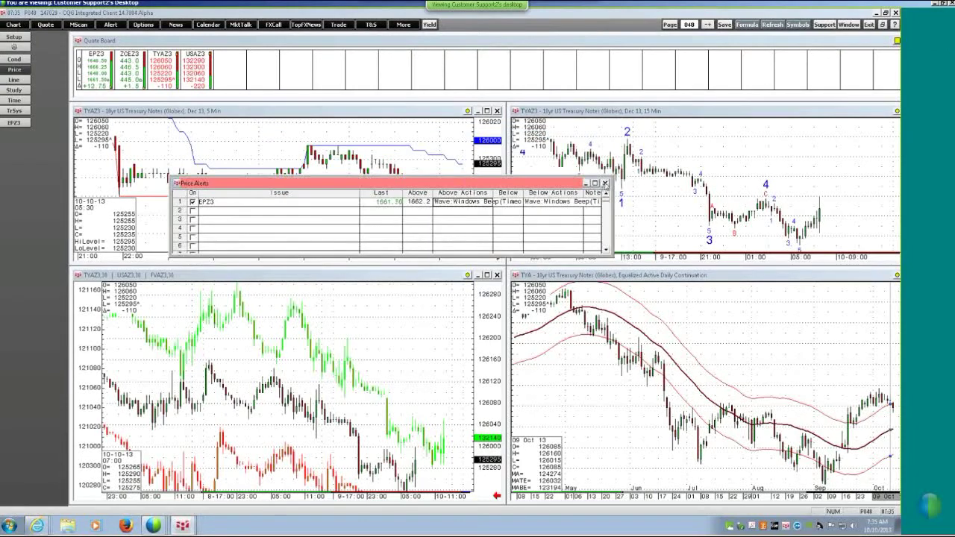
{"action": "left_click", "coordinate": [604, 182]}
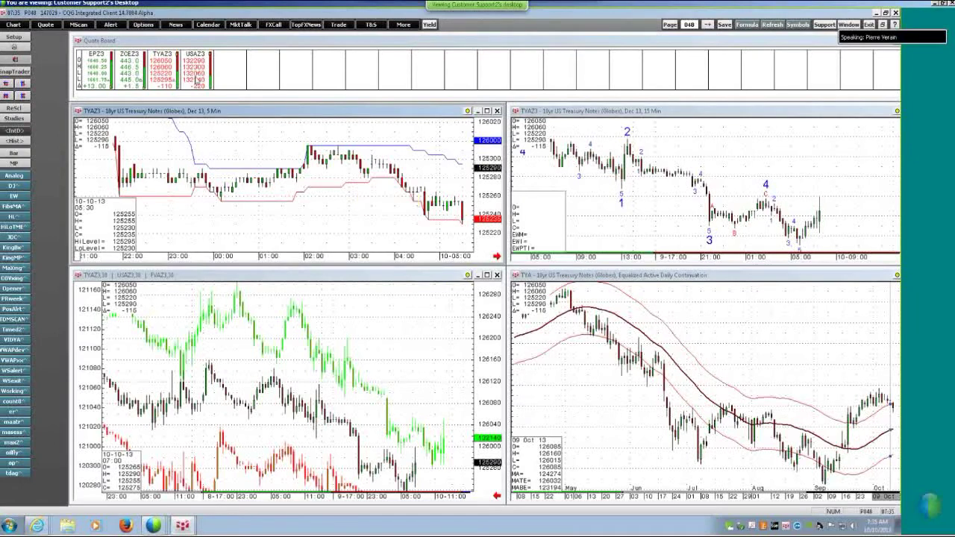
Examine the triggered EPZ3 price alert notification and its history, move it over the charts and close it
{"action": "left_click", "coordinate": [113, 25]}
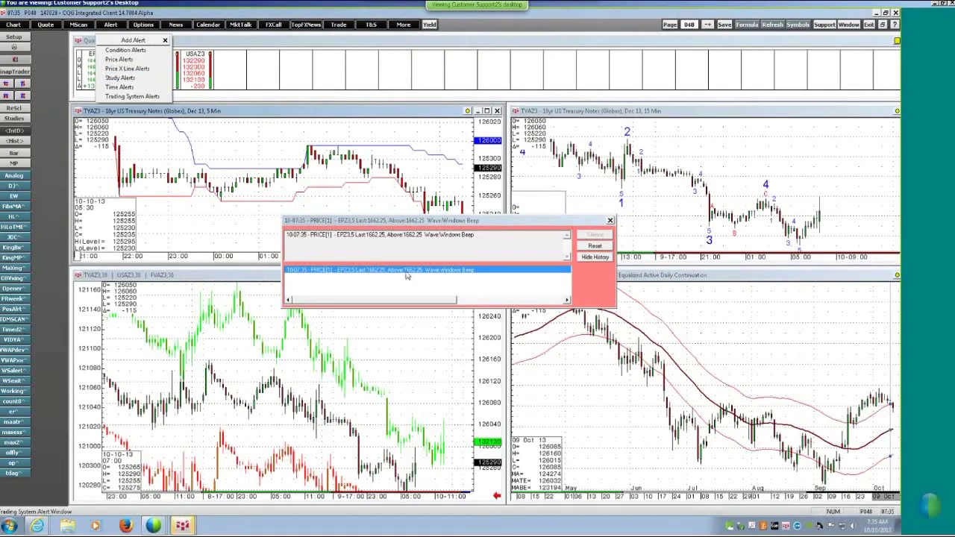
{"action": "left_click", "coordinate": [395, 223]}
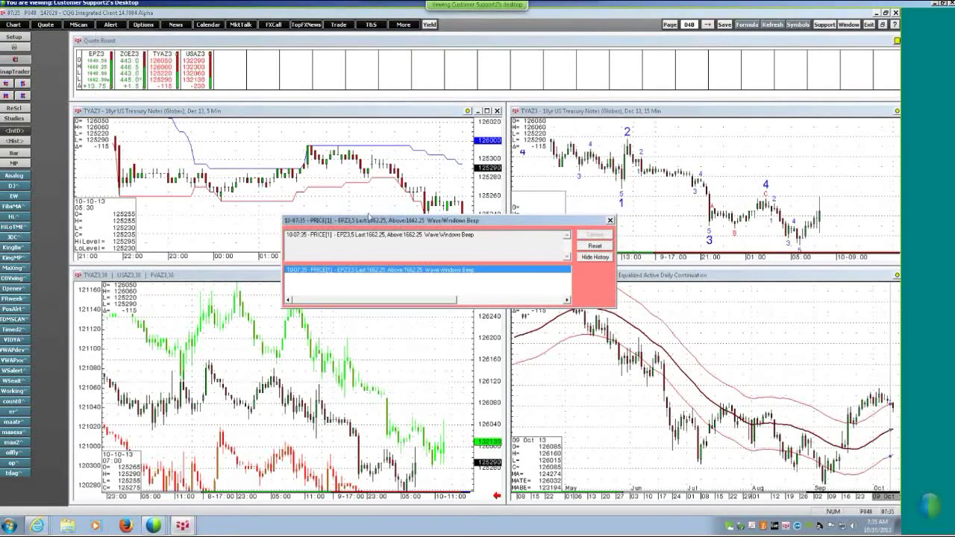
{"action": "left_click_drag", "start_coordinate": [373, 218], "coordinate": [349, 180]}
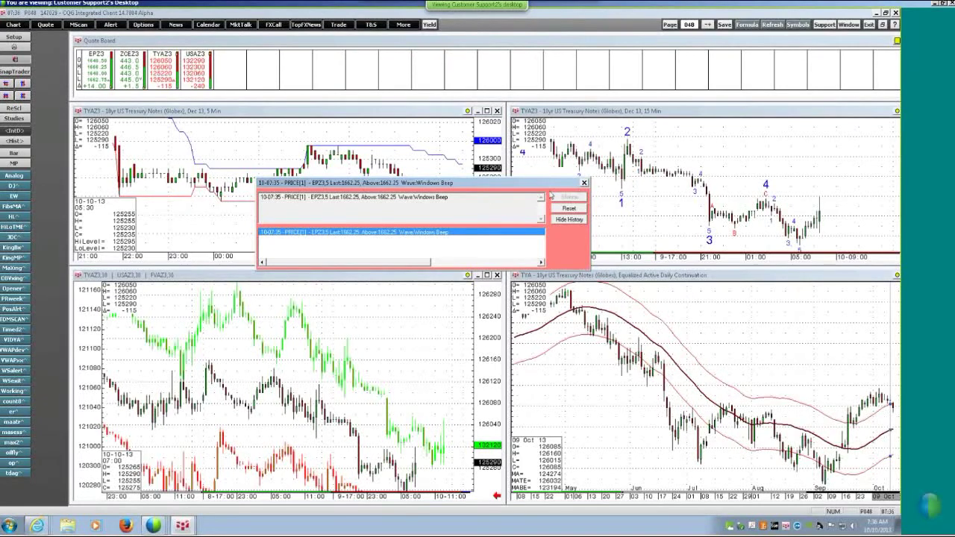
{"action": "left_click_drag", "start_coordinate": [488, 189], "coordinate": [489, 195]}
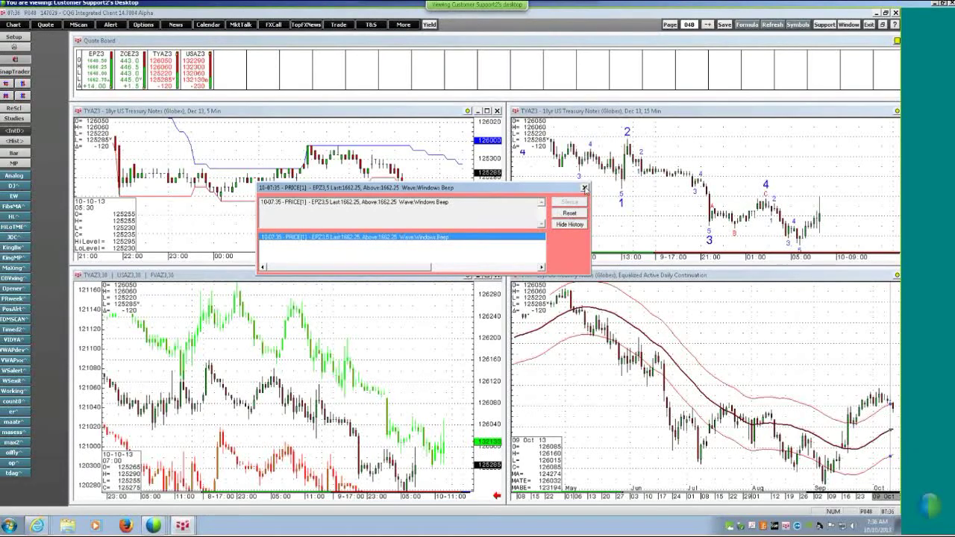
{"action": "left_click", "coordinate": [585, 188]}
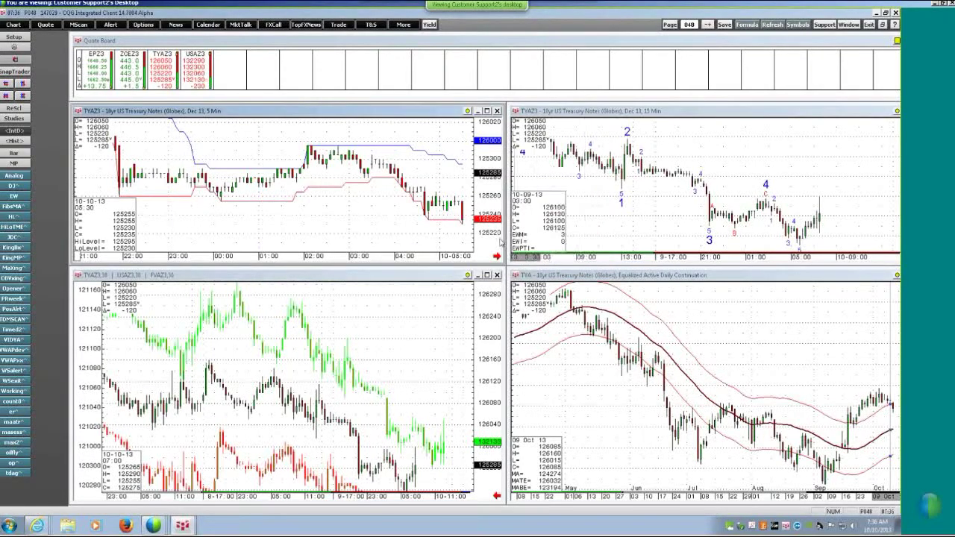
Open the Study Alerts list, look over its output, level and action columns, and close it
{"action": "left_click", "coordinate": [110, 25]}
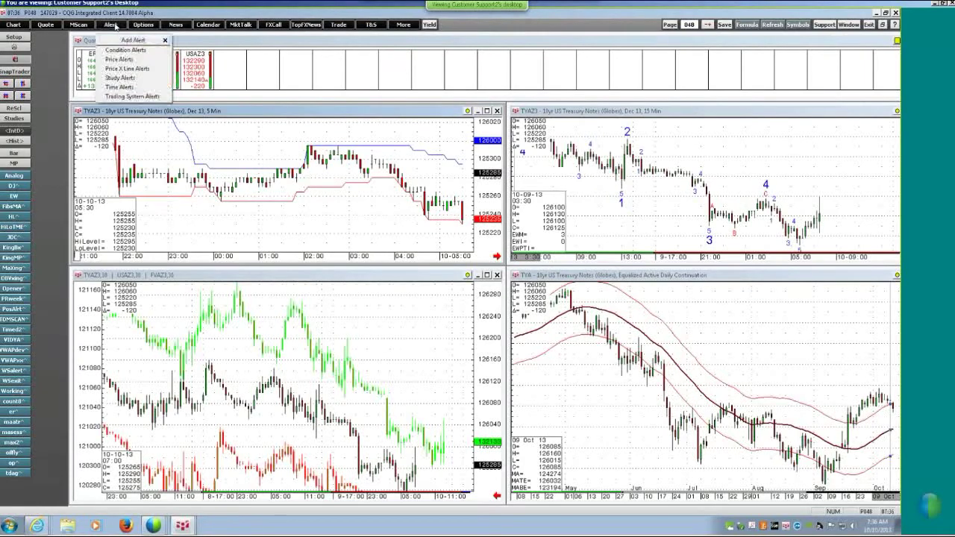
{"action": "left_click", "coordinate": [127, 79]}
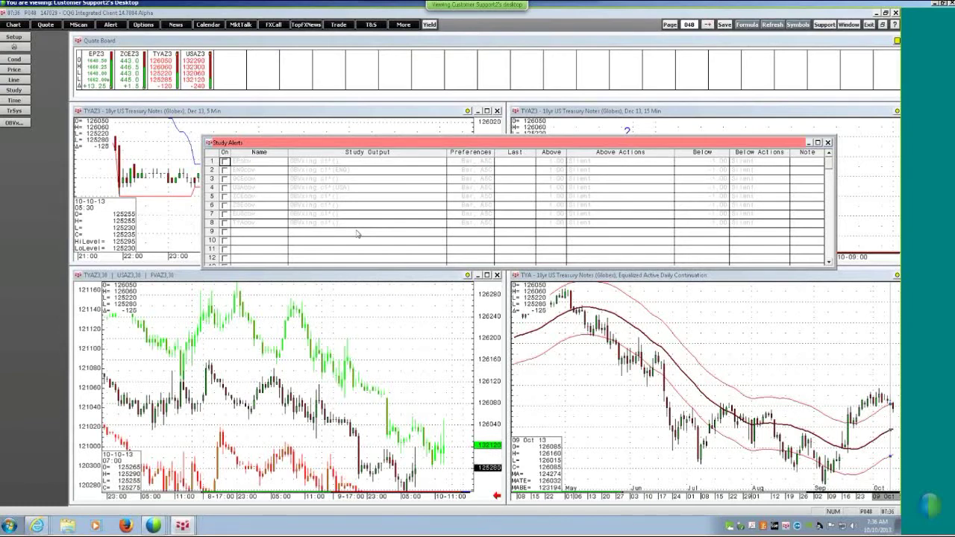
{"action": "mouse_move", "coordinate": [442, 143]}
{"action": "left_mouse_down"}
{"action": "mouse_move", "coordinate": [431, 138]}
{"action": "mouse_move", "coordinate": [444, 136]}
{"action": "left_mouse_up"}
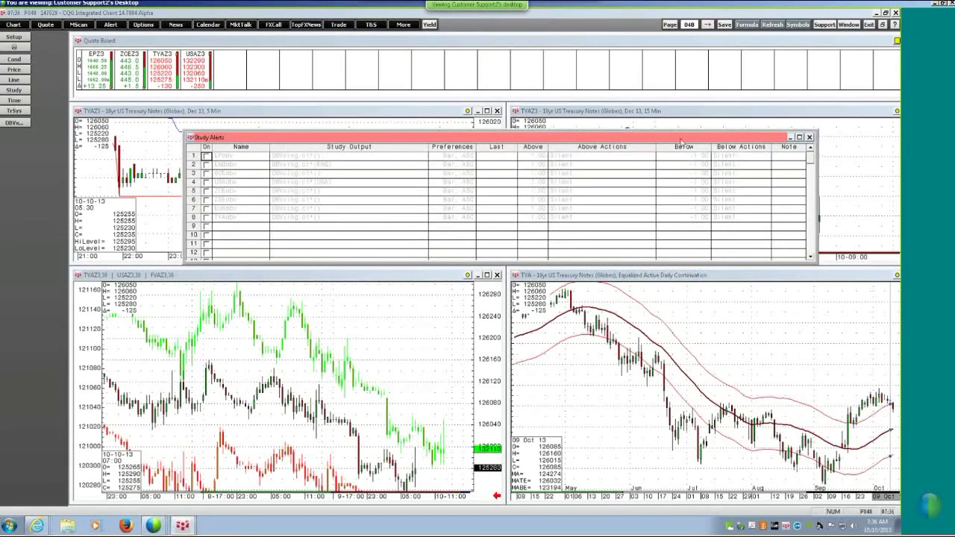
{"action": "left_click", "coordinate": [809, 137]}
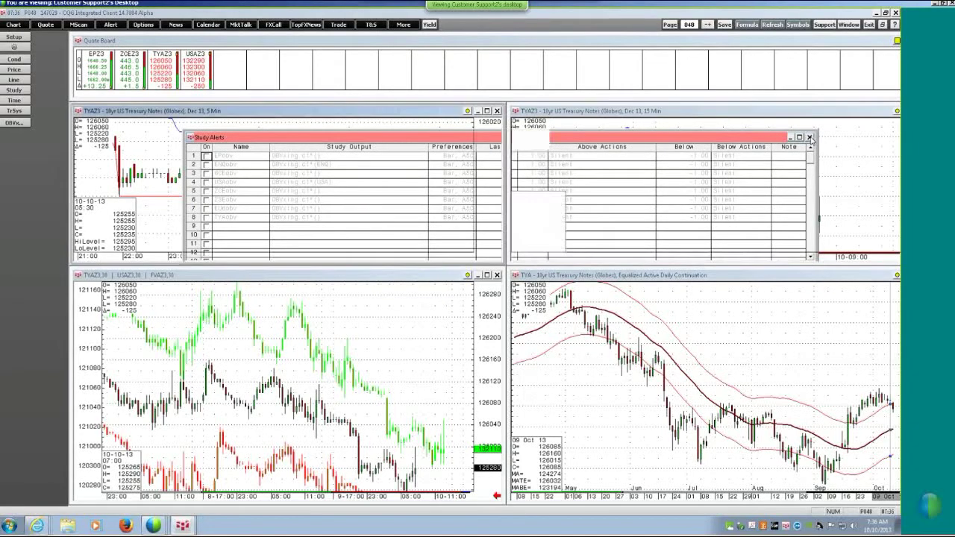
Look over the available alert types down to Trading System Alerts, and make the TYAZ3 5-minute chart window taller
{"action": "left_click", "coordinate": [111, 24]}
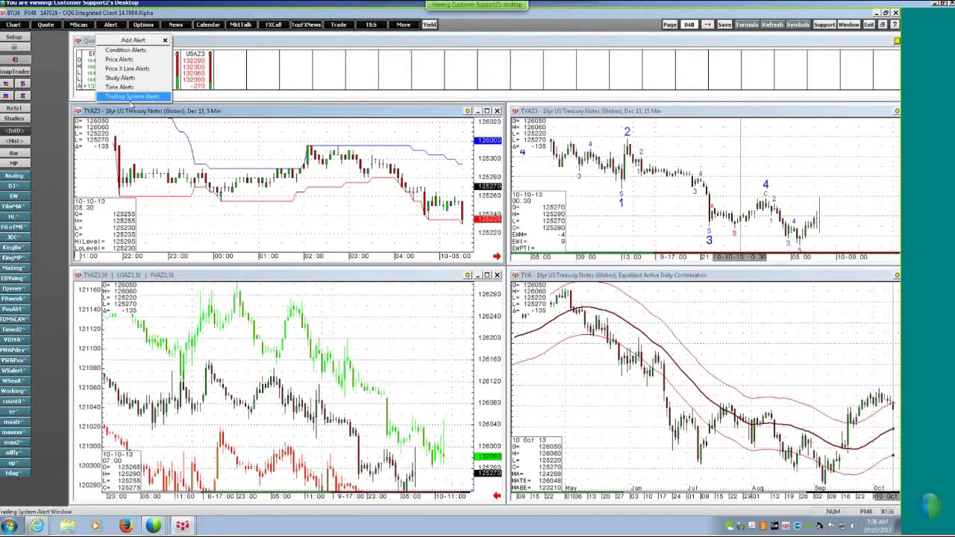
{"action": "left_click", "coordinate": [316, 160]}
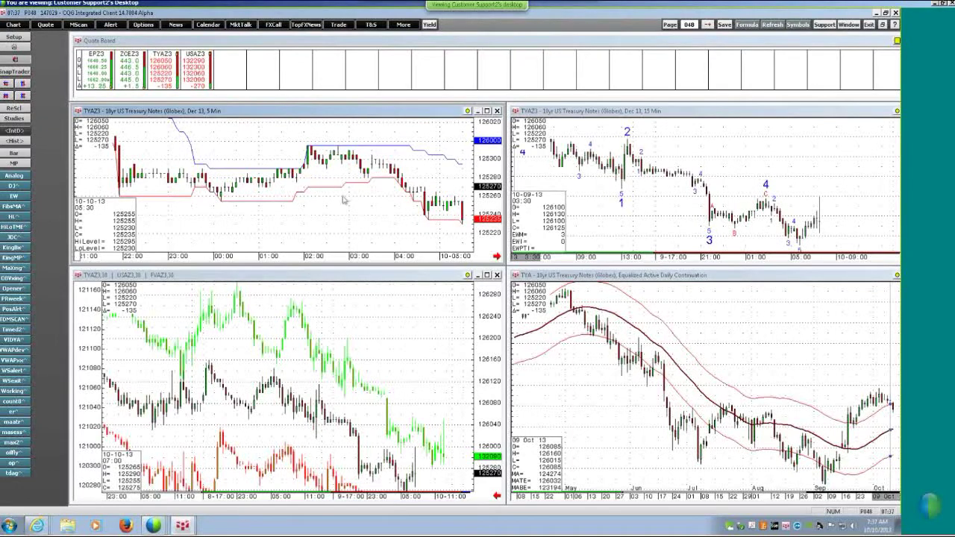
{"action": "left_click_drag", "start_coordinate": [314, 262], "coordinate": [315, 279]}
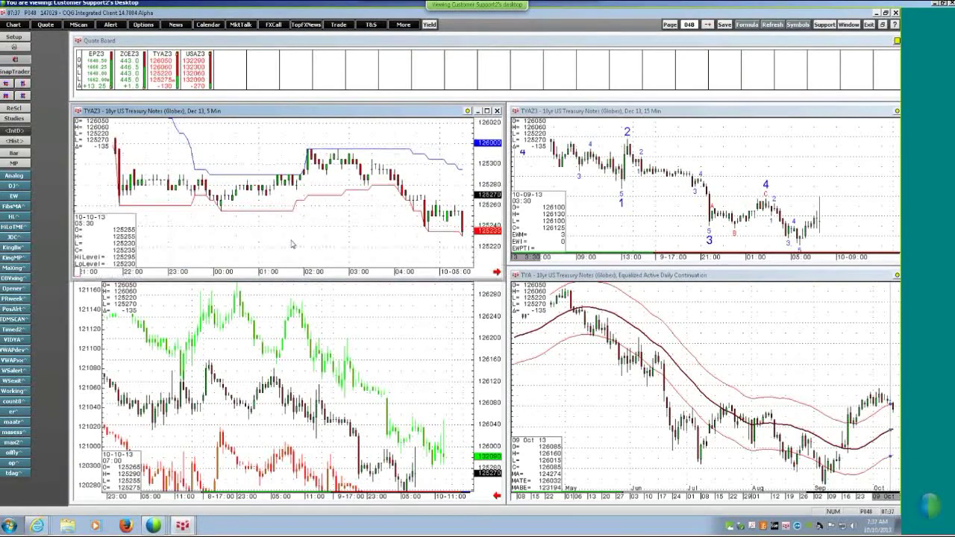
Try the HiLoTME study on the TYAZ3 5-minute chart with an enlarged study pane, and remove it
{"action": "left_click", "coordinate": [13, 226]}
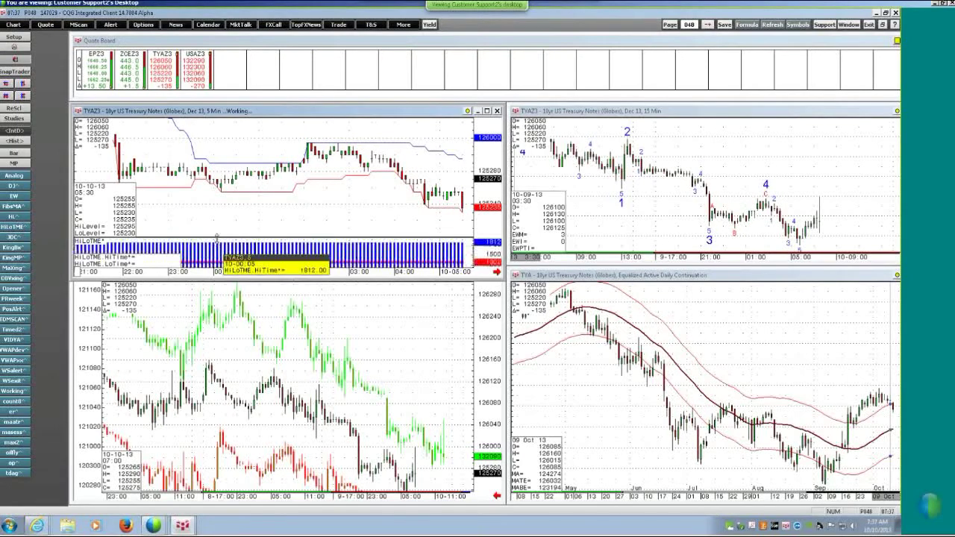
{"action": "left_click_drag", "start_coordinate": [214, 237], "coordinate": [215, 229]}
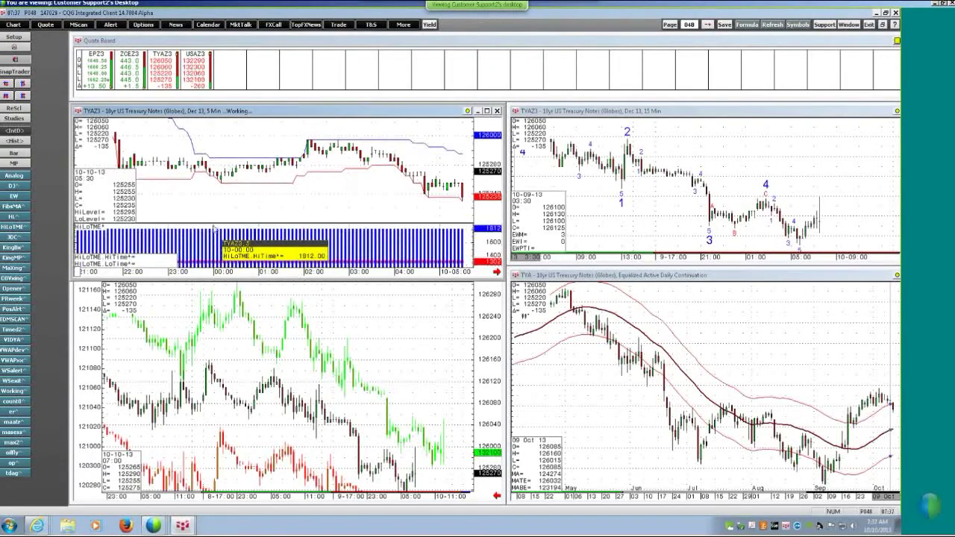
{"action": "left_click", "coordinate": [12, 227]}
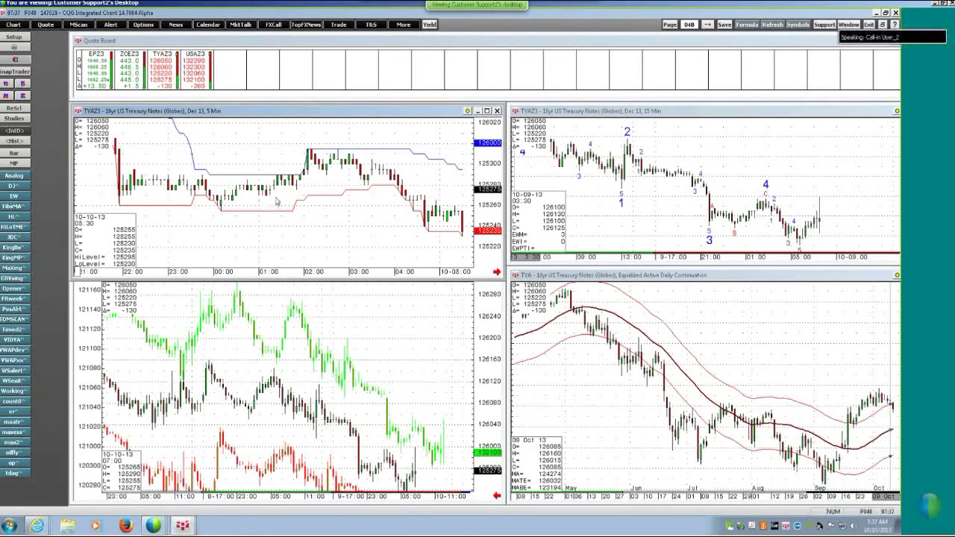
Add the max2^ study to the TYAZ3 5-minute chart and maximize the chart window
{"action": "right_click", "coordinate": [271, 196]}
{"action": "left_click", "coordinate": [165, 173]}
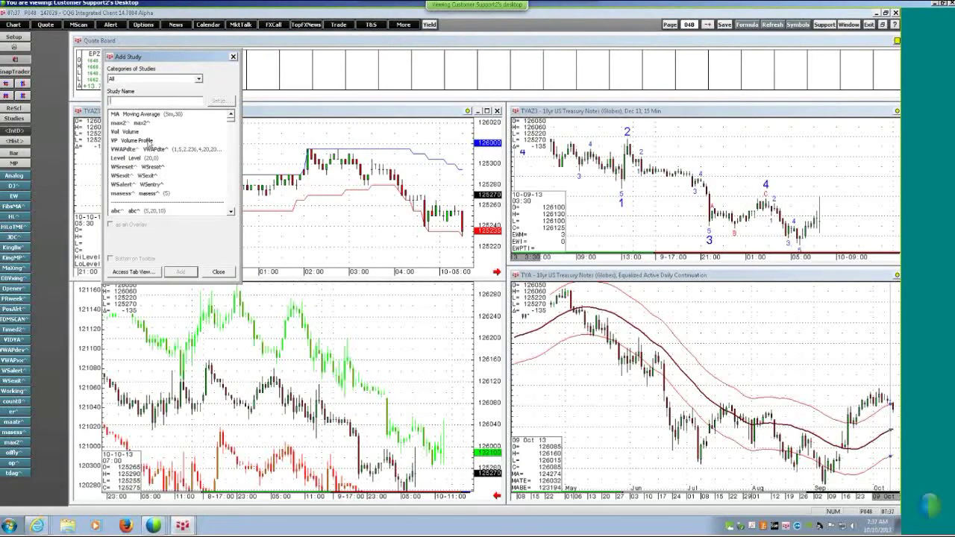
{"action": "left_click", "coordinate": [140, 123]}
{"action": "left_click", "coordinate": [181, 271]}
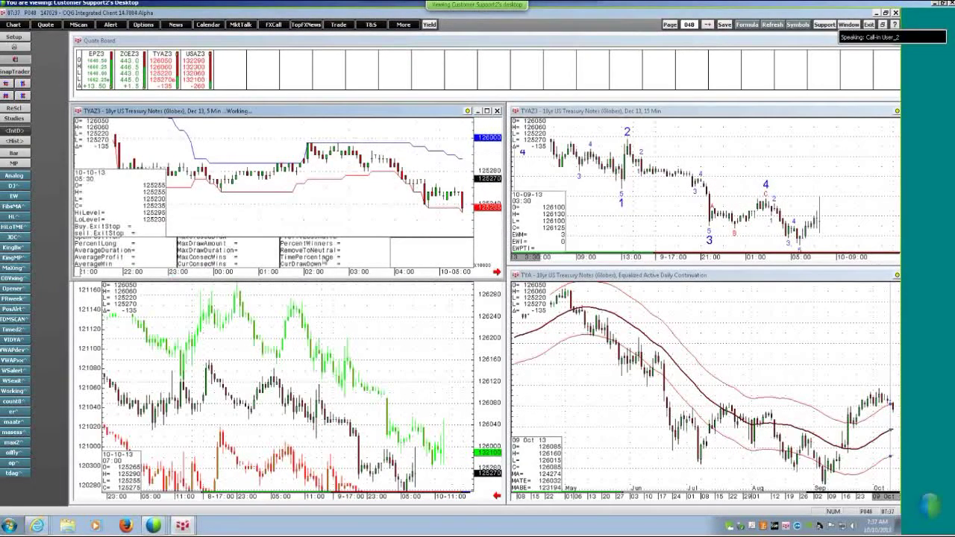
{"action": "left_click", "coordinate": [486, 112]}
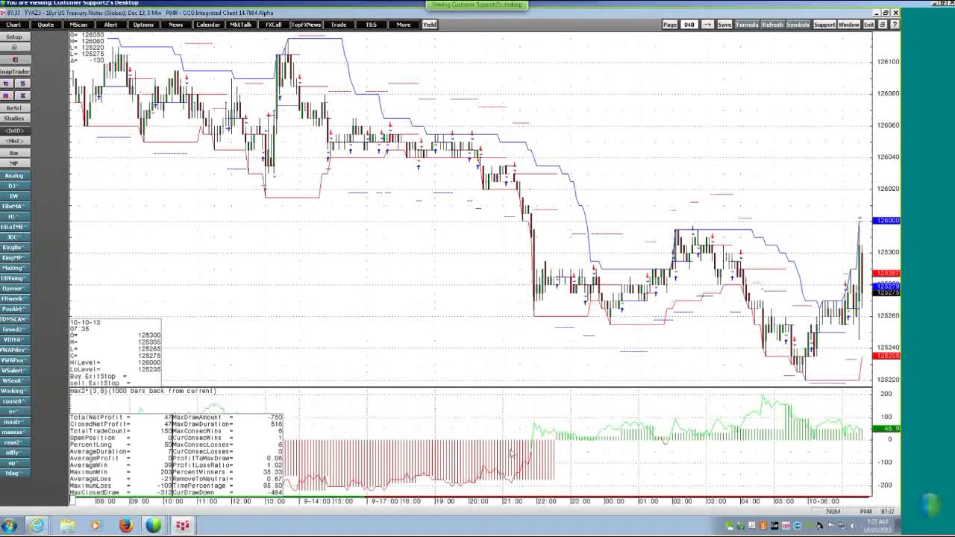
Examine the buy, sell and reverse signals of the max2^ trading system on the most recent TYAZ3 bars
{"action": "scroll", "coordinate": [456, 502], "scroll_direction": "up", "scroll_amount": 3}
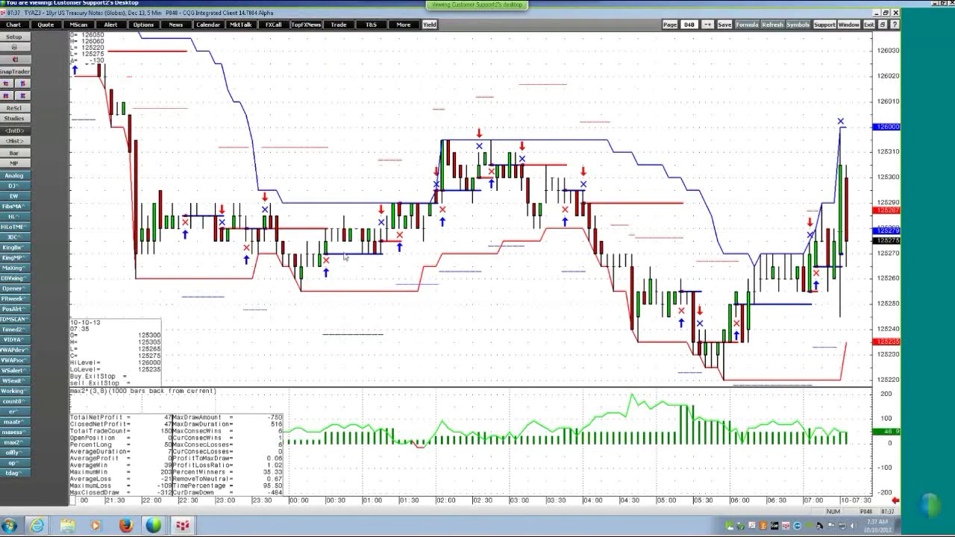
{"action": "mouse_move", "coordinate": [326, 275]}
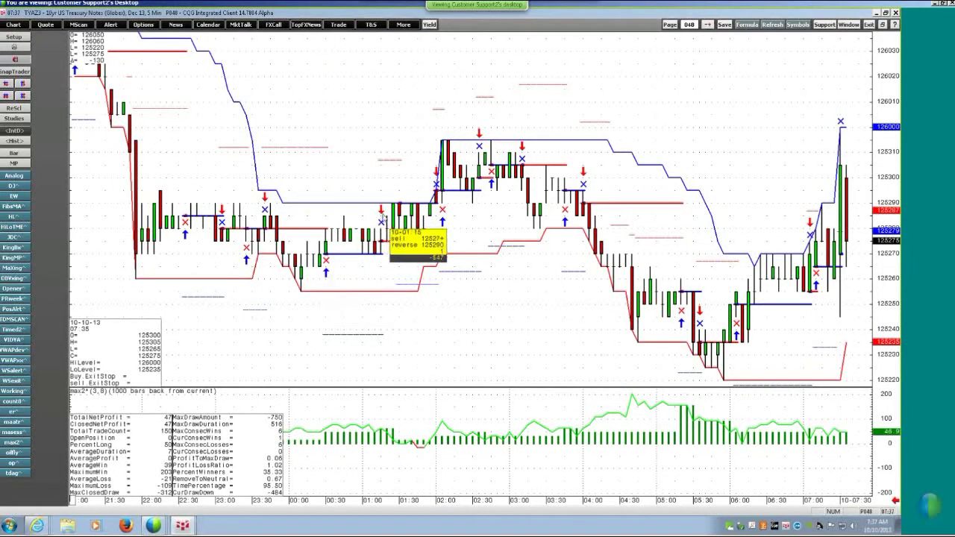
{"action": "mouse_move", "coordinate": [400, 237]}
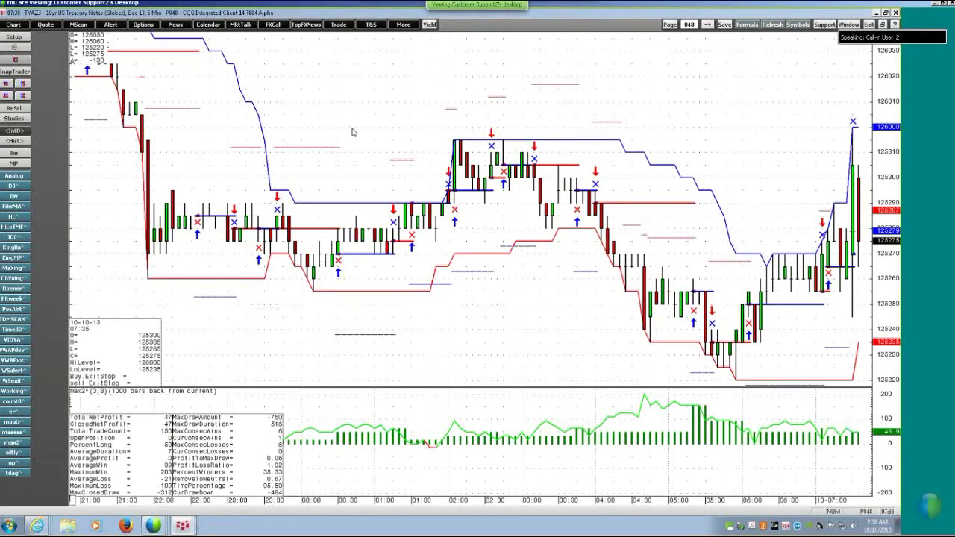
Switch the maximized chart to the CLE crude oil contract and check the ClosedNetProfit values of the max2^ study
{"action": "type", "text": "CLE"}
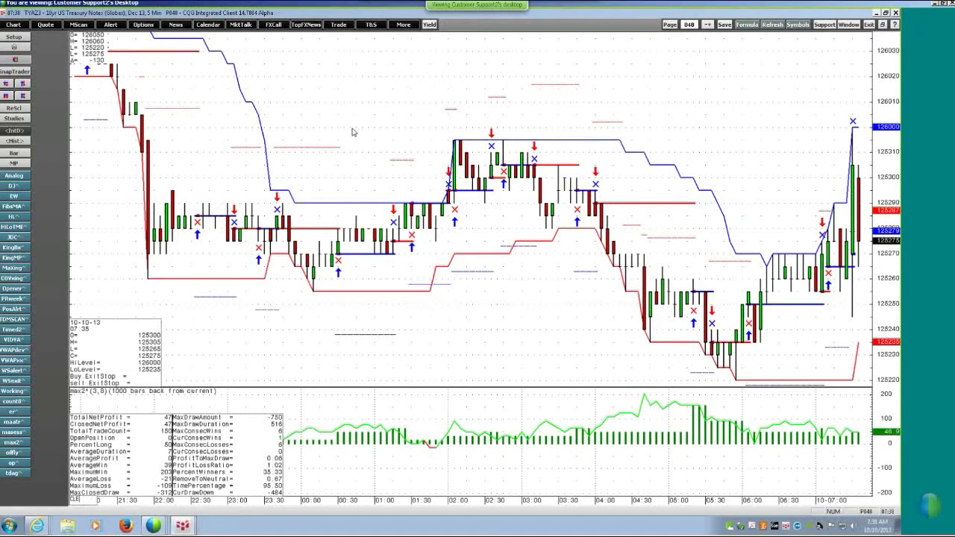
{"action": "key", "text": "Return"}
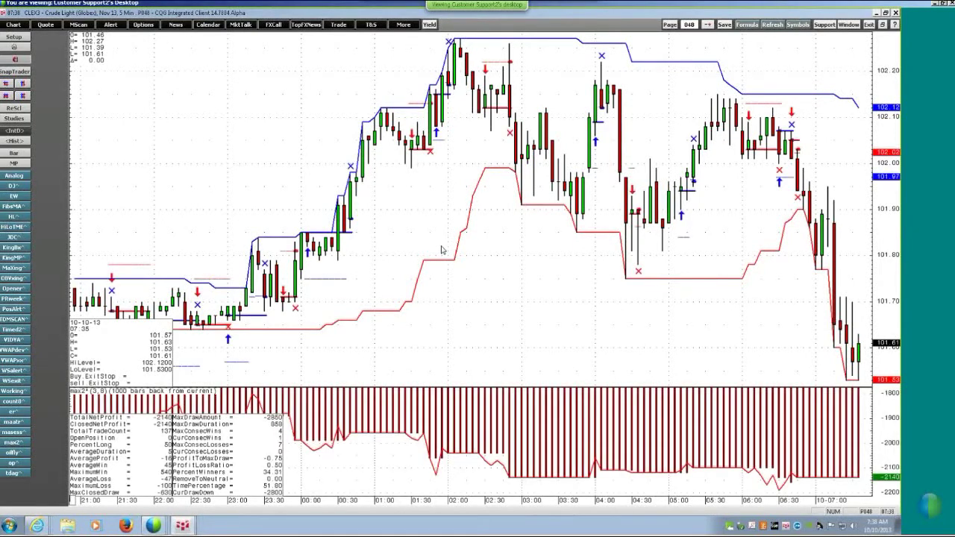
{"action": "left_click_drag", "start_coordinate": [495, 291], "coordinate": [431, 292]}
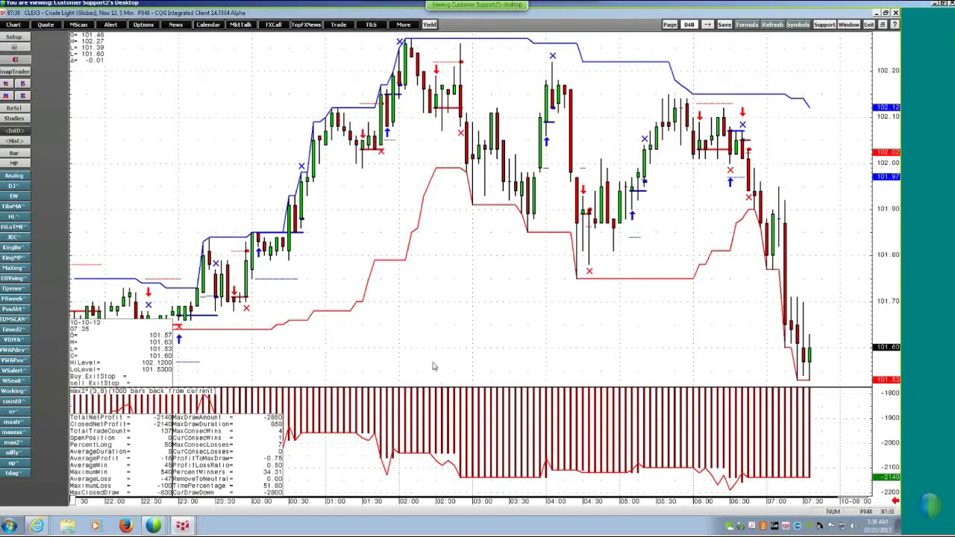
{"action": "mouse_move", "coordinate": [475, 421]}
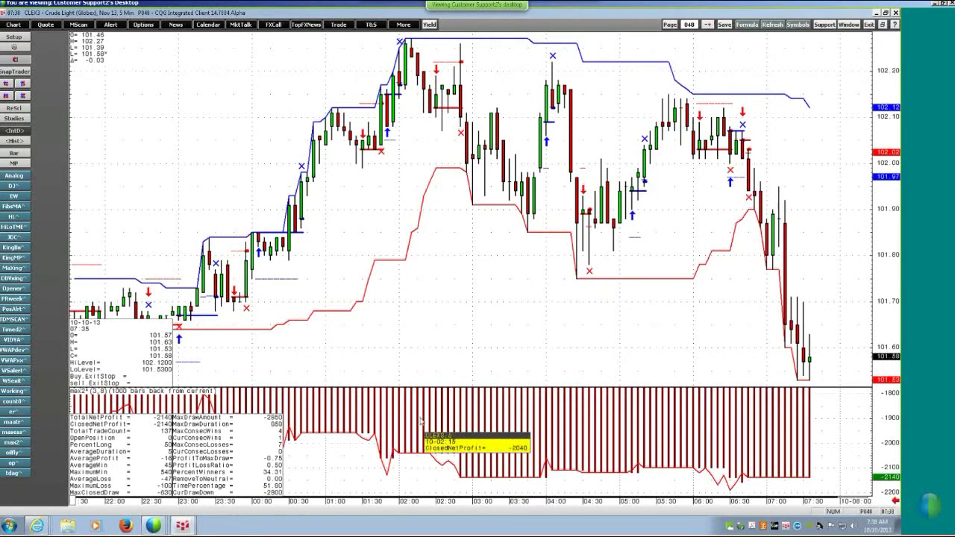
Open the optimizer for the max2^ trading system and enable MaFast optimization from 3 to 21
{"action": "right_click", "coordinate": [528, 415]}
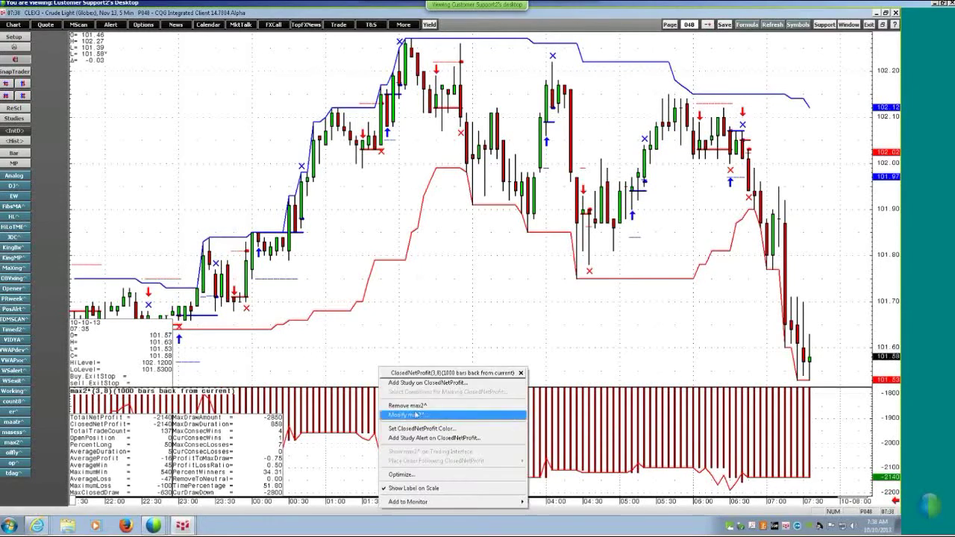
{"action": "left_click", "coordinate": [408, 478]}
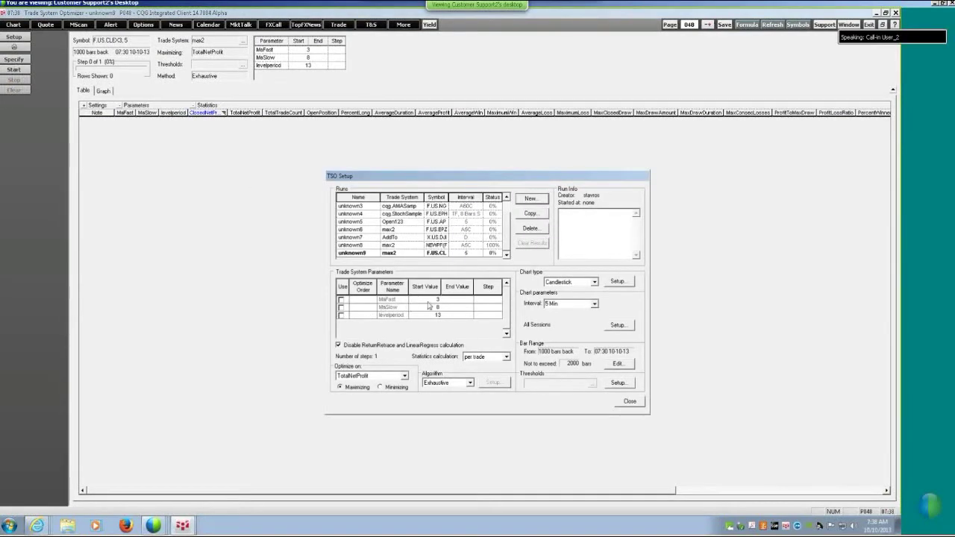
{"action": "left_click", "coordinate": [341, 301]}
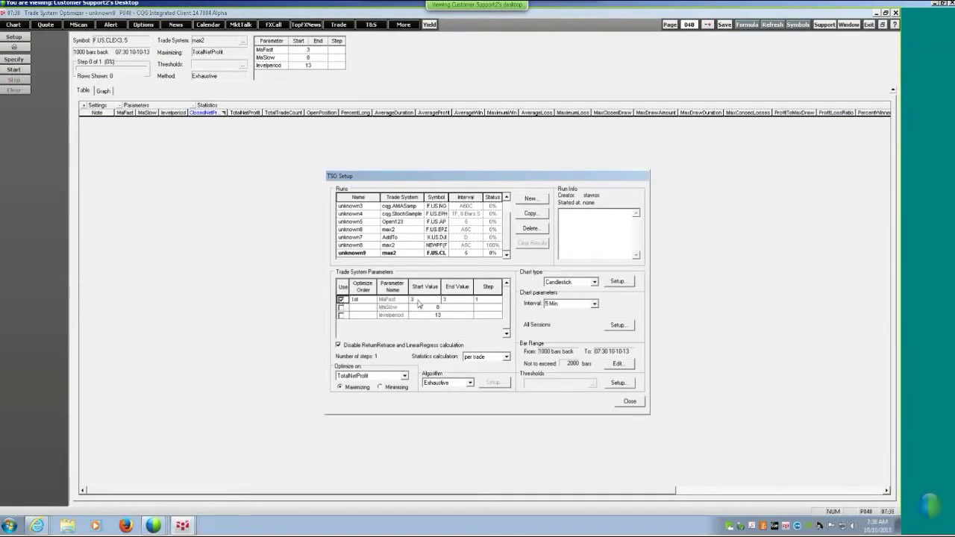
{"action": "left_click", "coordinate": [463, 299]}
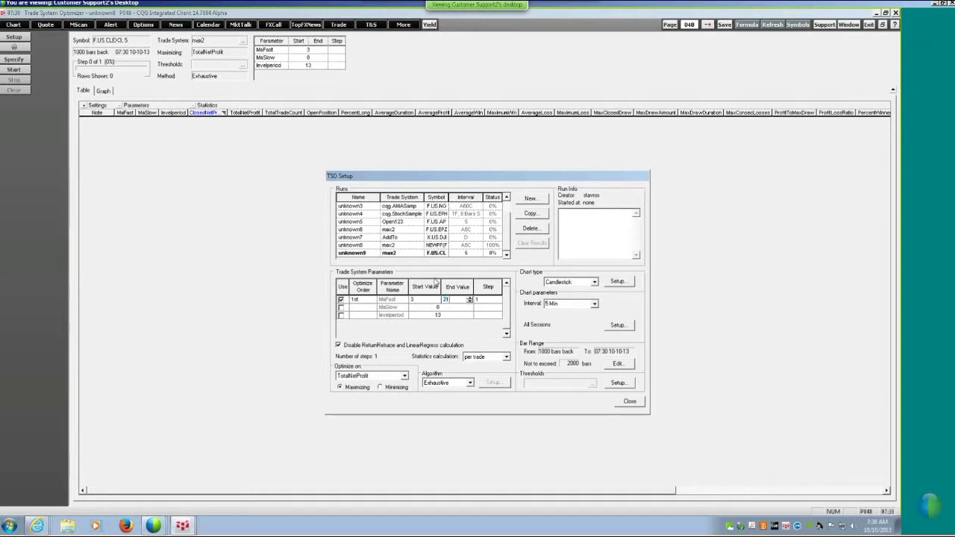
Enable MaSlow optimization from 10 to 50 with step 1, close the setup and run the optimization
{"action": "left_click", "coordinate": [340, 307]}
{"action": "left_click", "coordinate": [419, 307]}
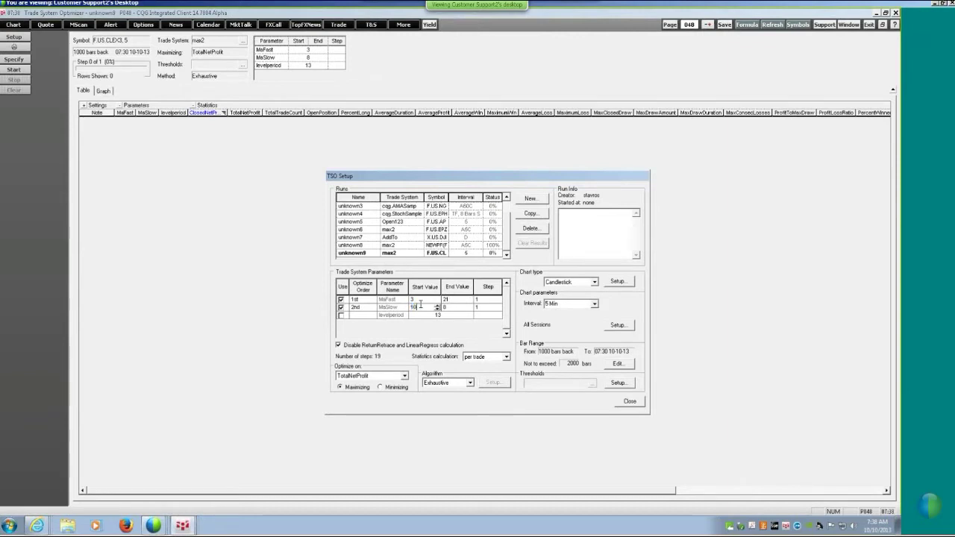
{"action": "left_click", "coordinate": [452, 306]}
{"action": "left_click", "coordinate": [494, 309]}
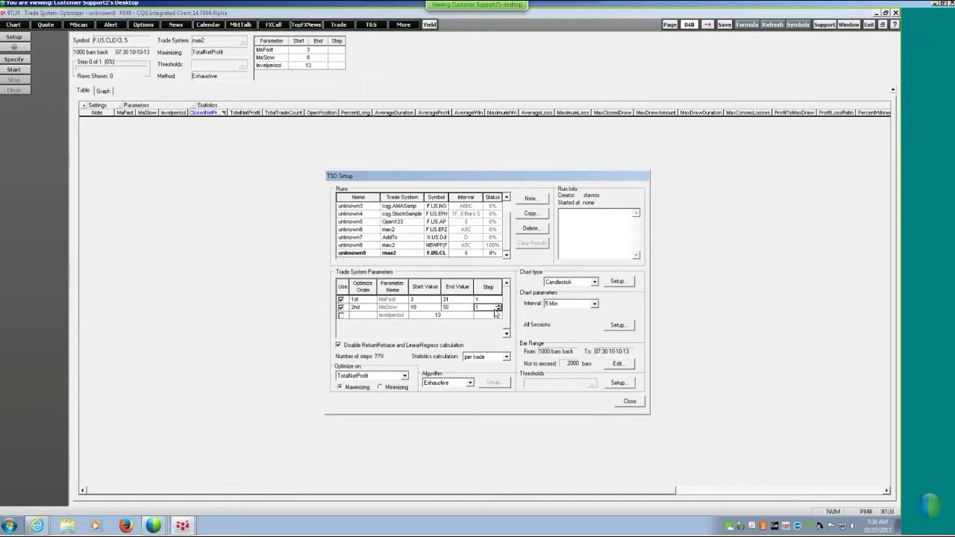
{"action": "left_click", "coordinate": [629, 401]}
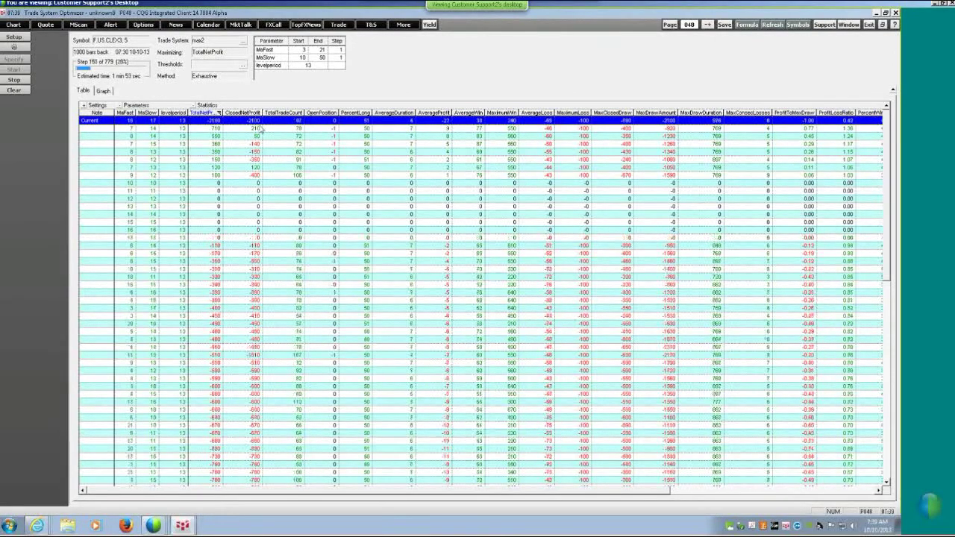
Restore the Trade System Optimizer window to its smaller size and close it to return to the charts
{"action": "left_click", "coordinate": [882, 24]}
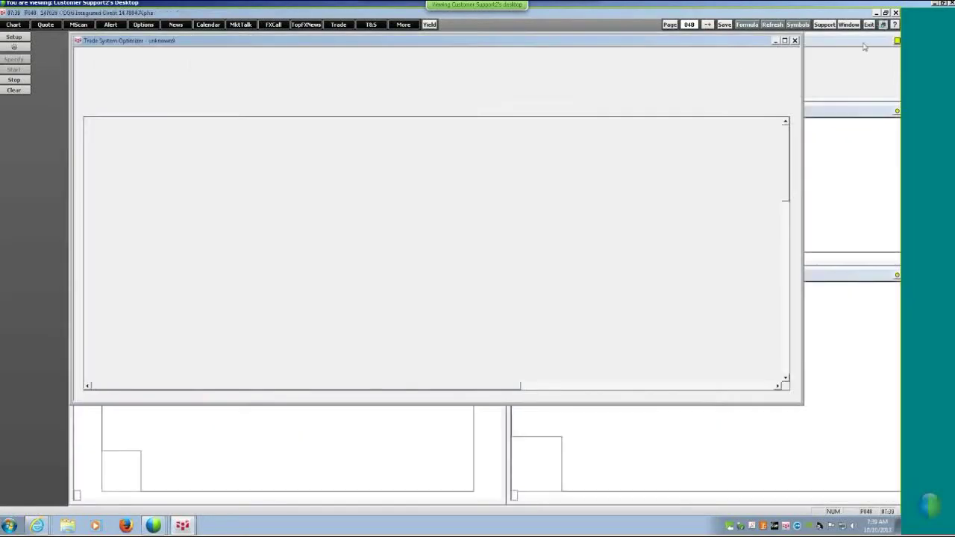
{"action": "left_click", "coordinate": [796, 40]}
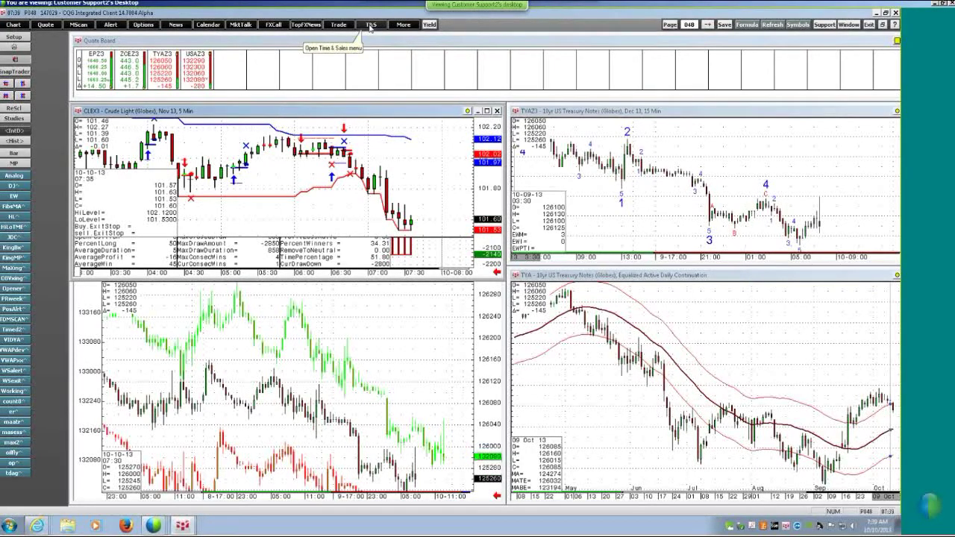
Open a Time & Sales window for CLEX3, narrow it to a single column of trades, review it and close it
{"action": "left_click", "coordinate": [371, 25]}
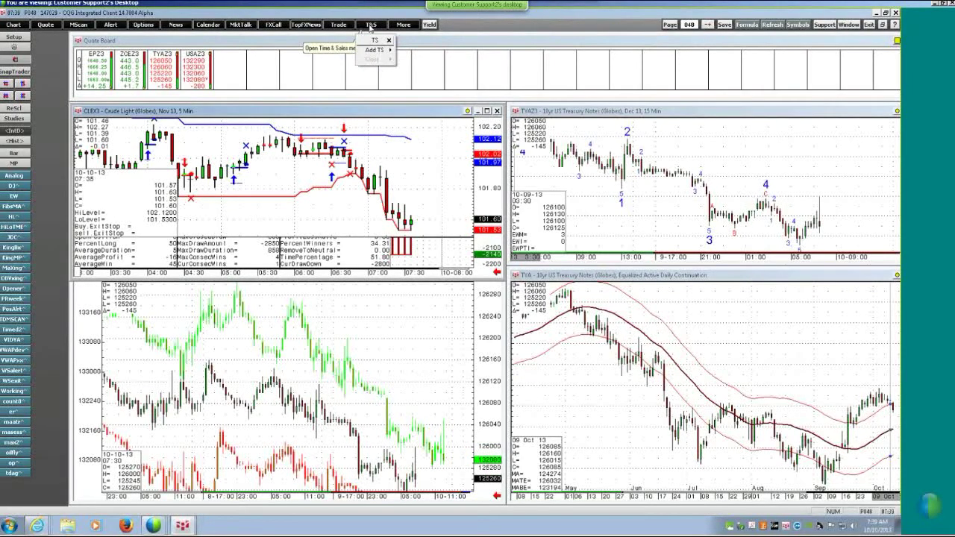
{"action": "mouse_move", "coordinate": [371, 50]}
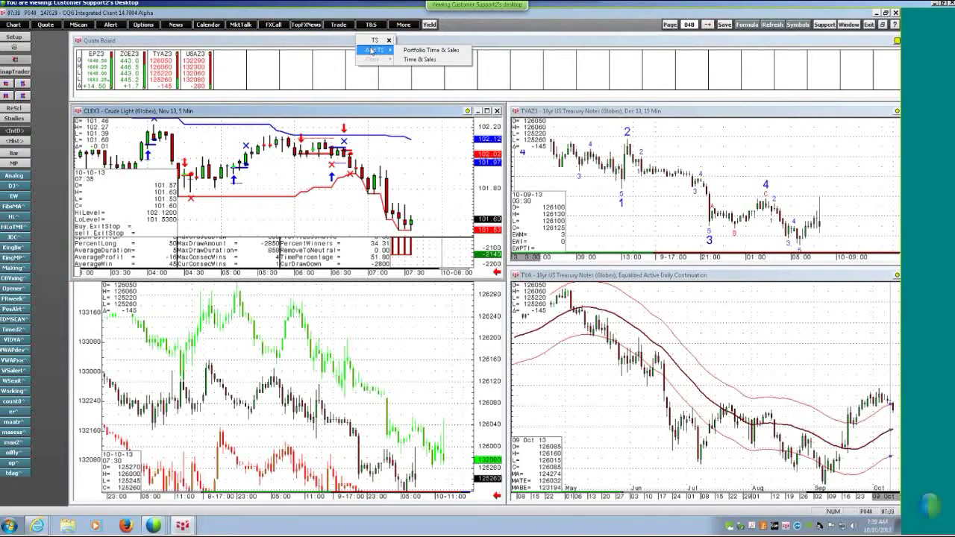
{"action": "left_click", "coordinate": [414, 60]}
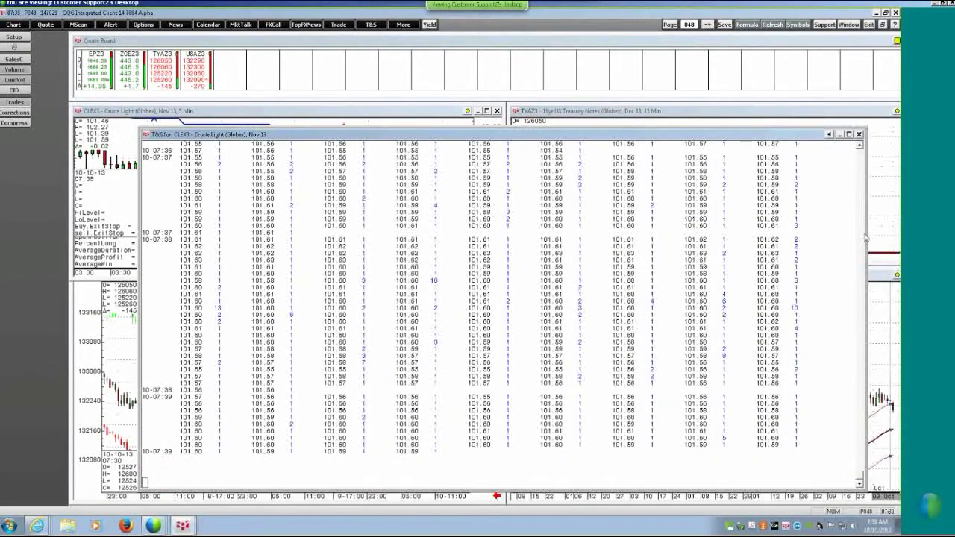
{"action": "left_click_drag", "start_coordinate": [842, 233], "coordinate": [278, 221]}
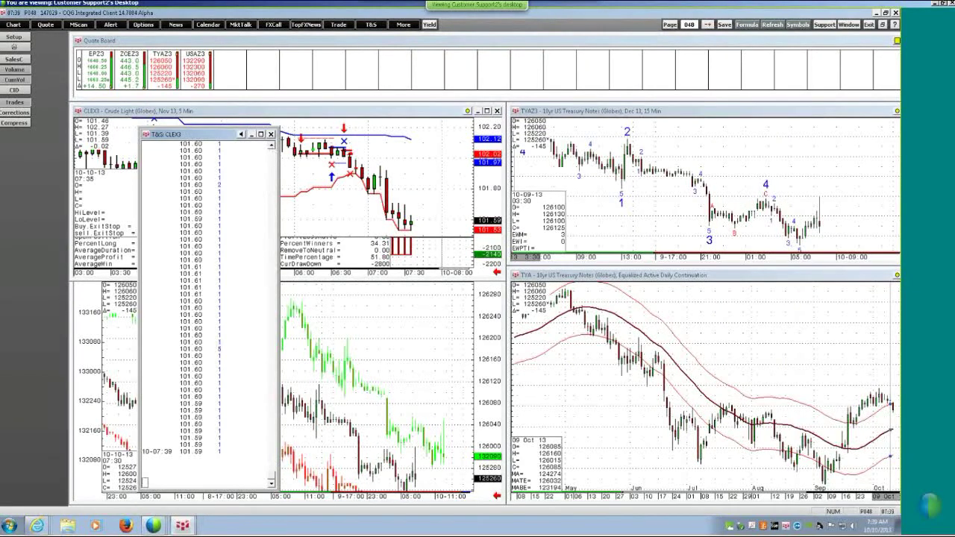
{"action": "left_click", "coordinate": [272, 145]}
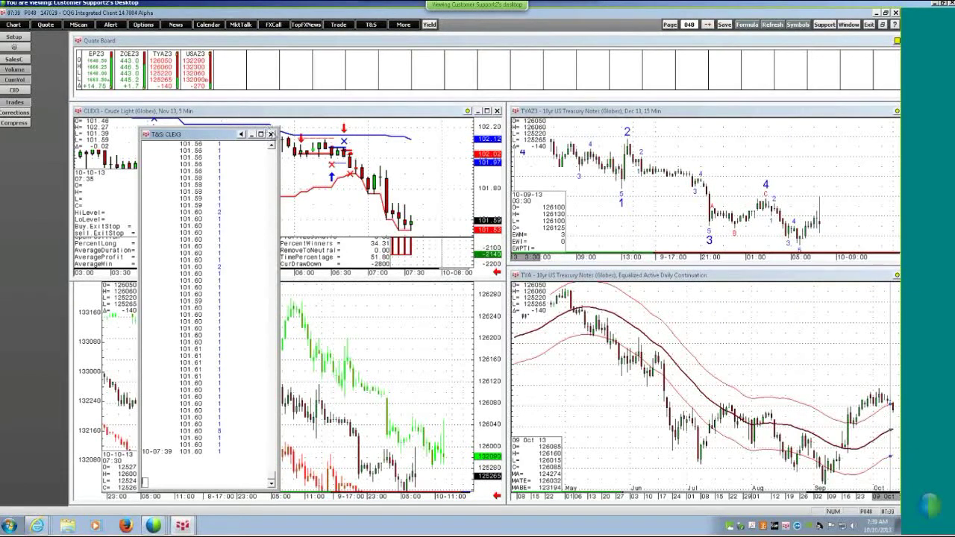
{"action": "left_click", "coordinate": [272, 134]}
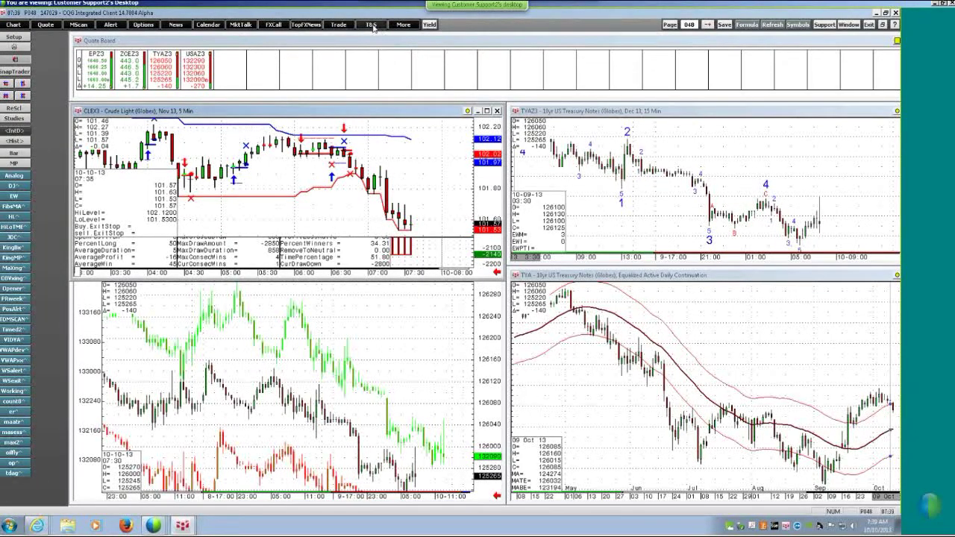
Open a Portfolio Time & Sales window and move it up over the charts
{"action": "left_click", "coordinate": [372, 24]}
{"action": "mouse_move", "coordinate": [377, 49]}
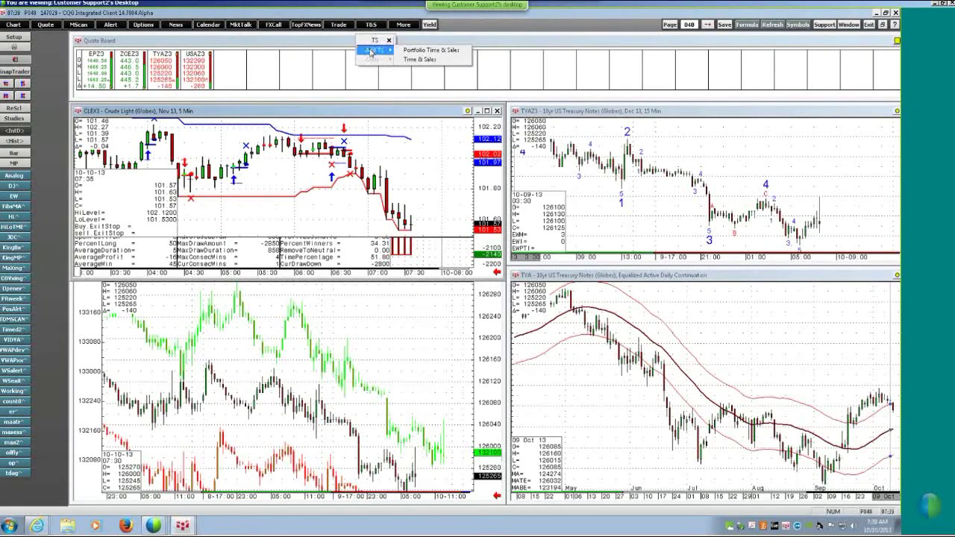
{"action": "left_click", "coordinate": [408, 50]}
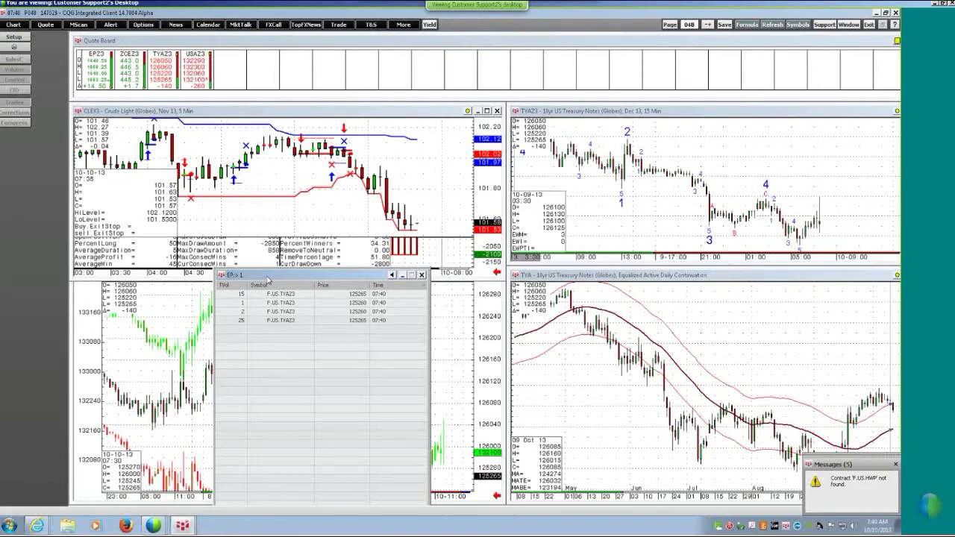
{"action": "left_click_drag", "start_coordinate": [267, 278], "coordinate": [244, 209]}
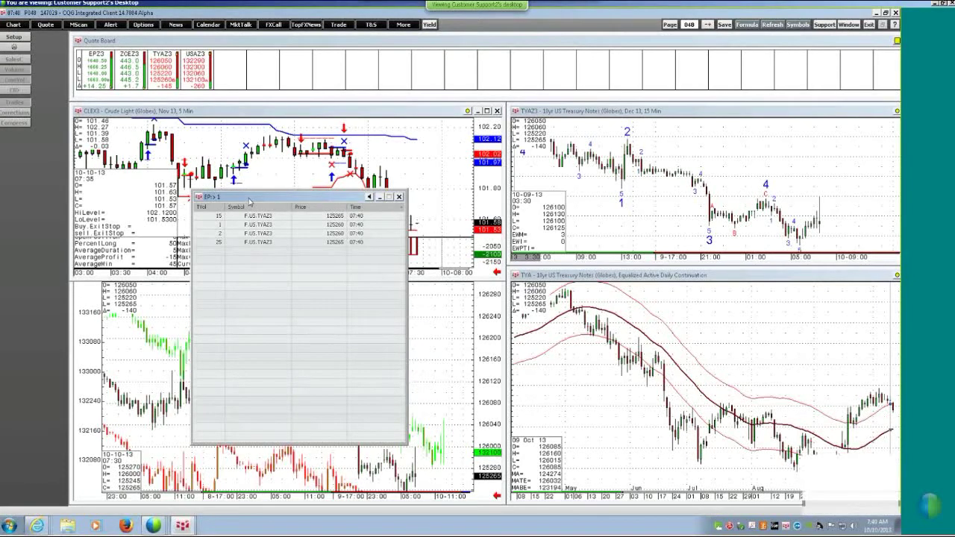